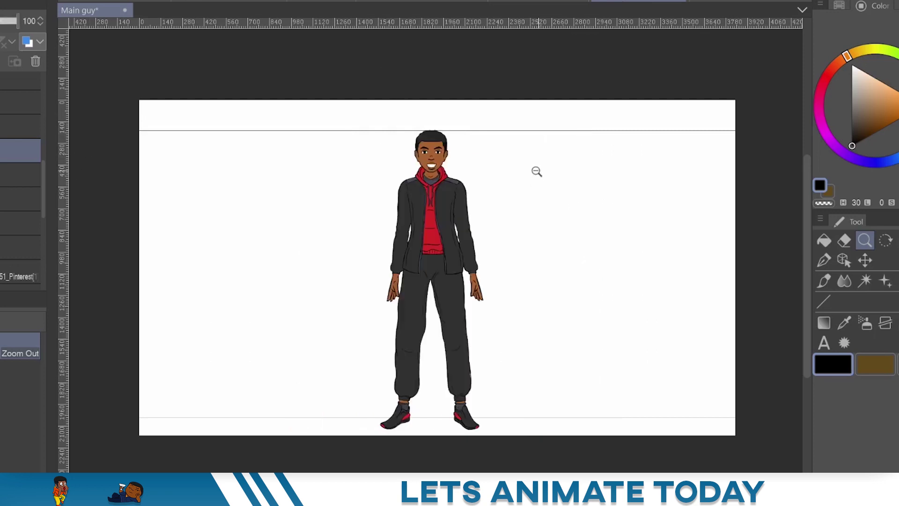
# Add a new layer inside the front testing folder, above the character's artwork folder
pyautogui.scroll(-1, 489, 139)
pyautogui.scroll(2, 498, 131)
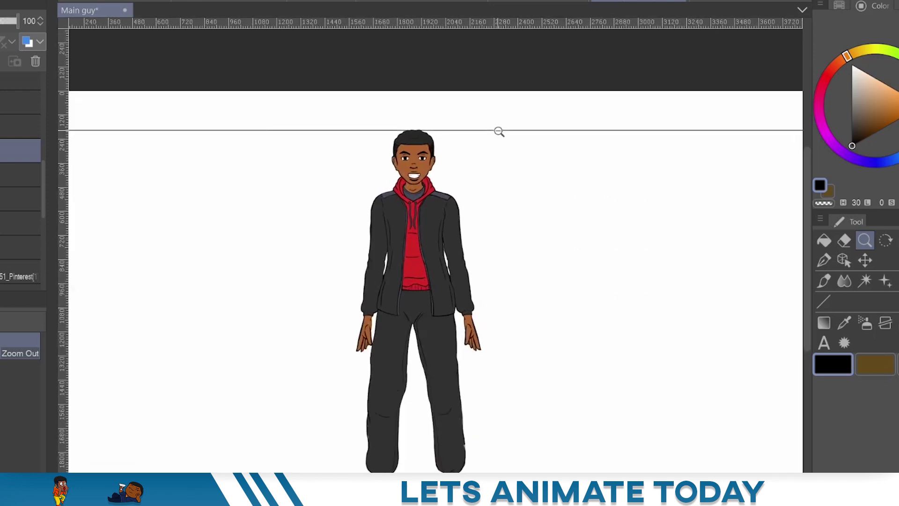
pyautogui.scroll(-2, 494, 138)
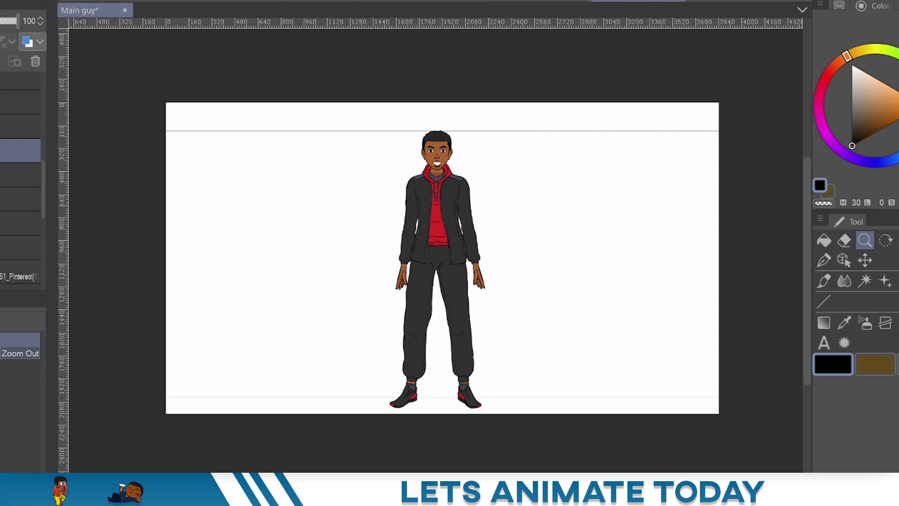
pyautogui.hotkey('ctrl', 'shift', 'n')
pyautogui.click(20, 174)
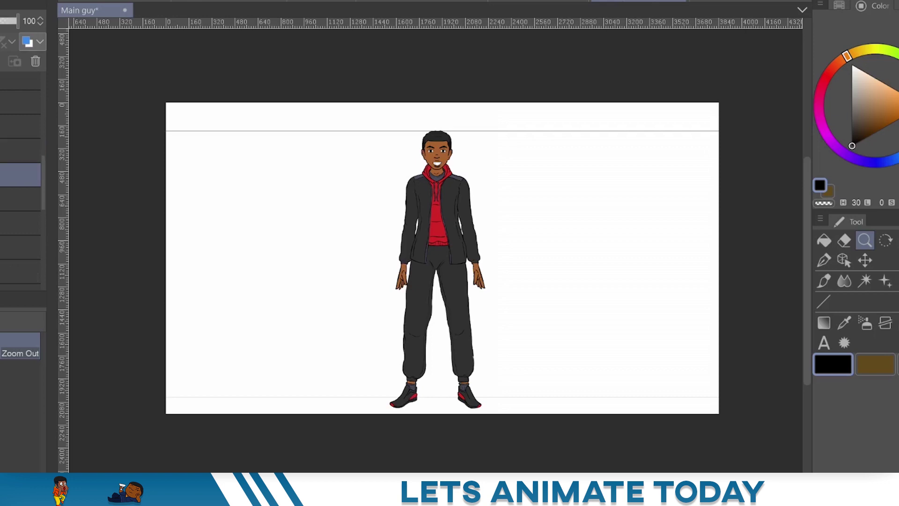
# Toggle Layer 8's visibility off and on to compare the character's face with and without shading
pyautogui.click(865, 241)
pyautogui.moveTo(525, 190); pyautogui.dragTo(542, 178)
pyautogui.moveTo(367, 192); pyautogui.dragTo(393, 215)
pyautogui.moveTo(397, 173); pyautogui.dragTo(385, 146)
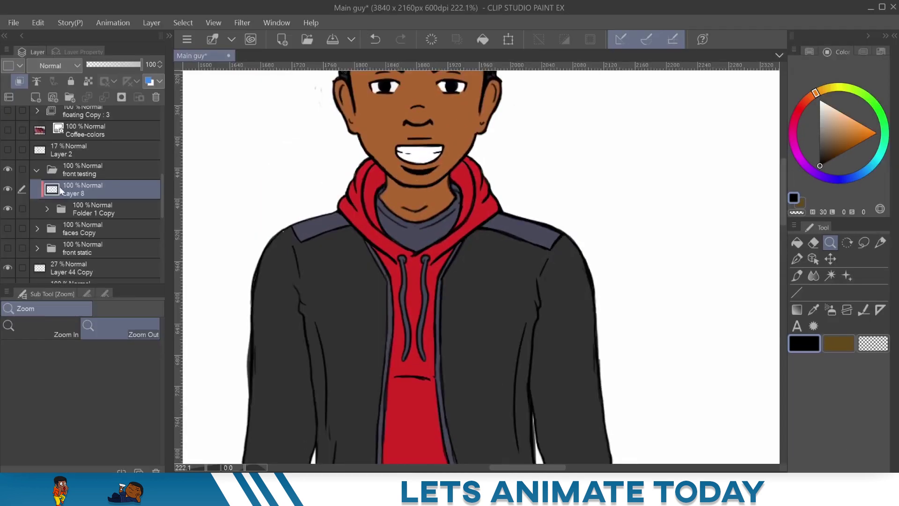
pyautogui.click(7, 188)
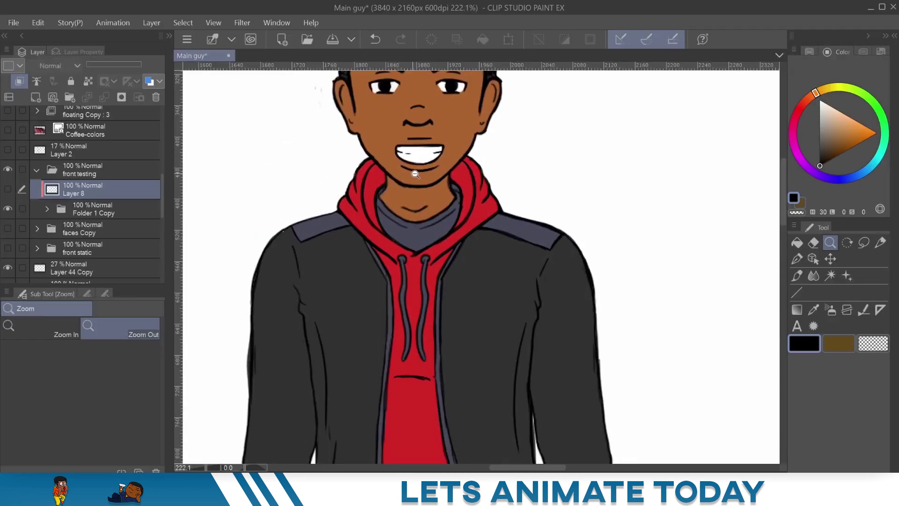
pyautogui.click(8, 189)
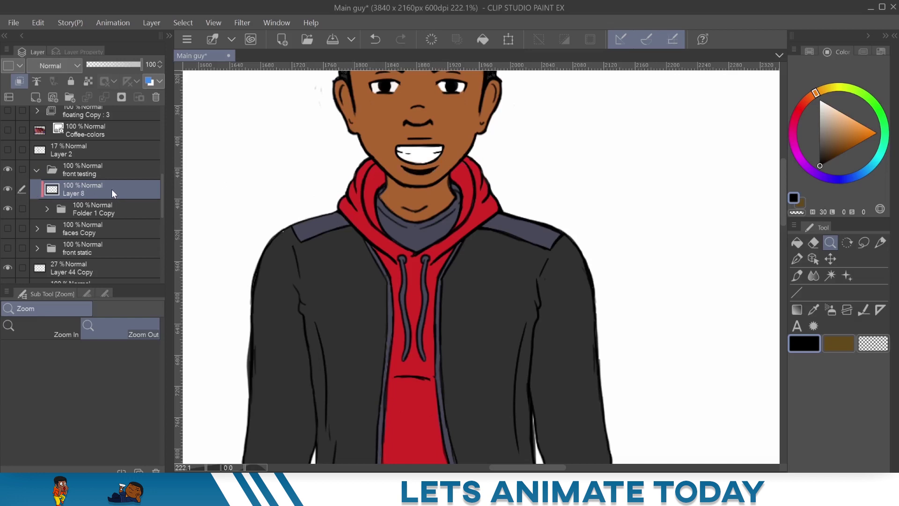
# Expand Folder 1 Copy and check Layer 8's Clip to Layer Below setting
pyautogui.click(47, 208)
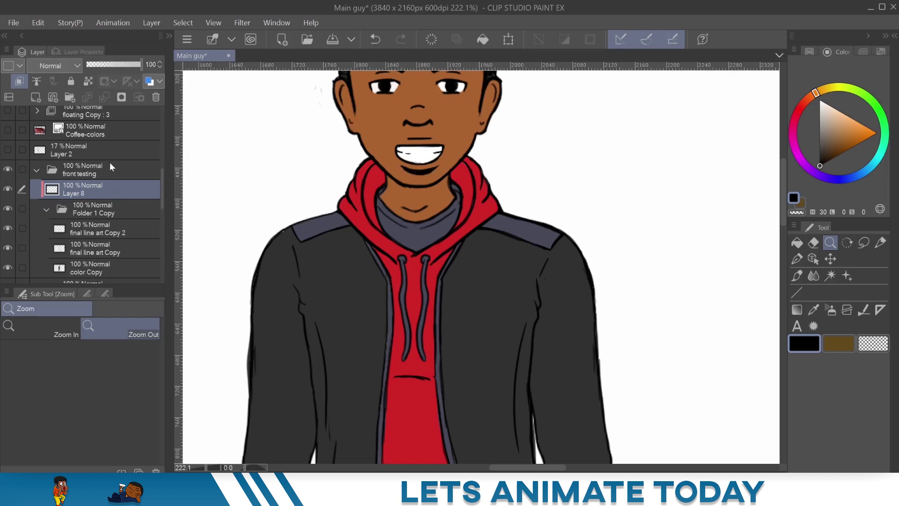
pyautogui.click(48, 208)
pyautogui.click(48, 208)
pyautogui.doubleClick(86, 192)
pyautogui.rightClick(95, 190)
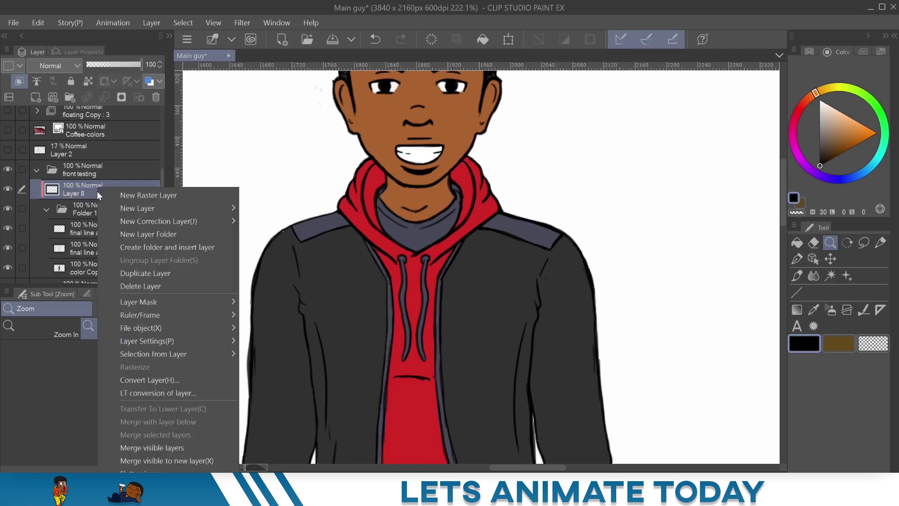
pyautogui.moveTo(206, 341)
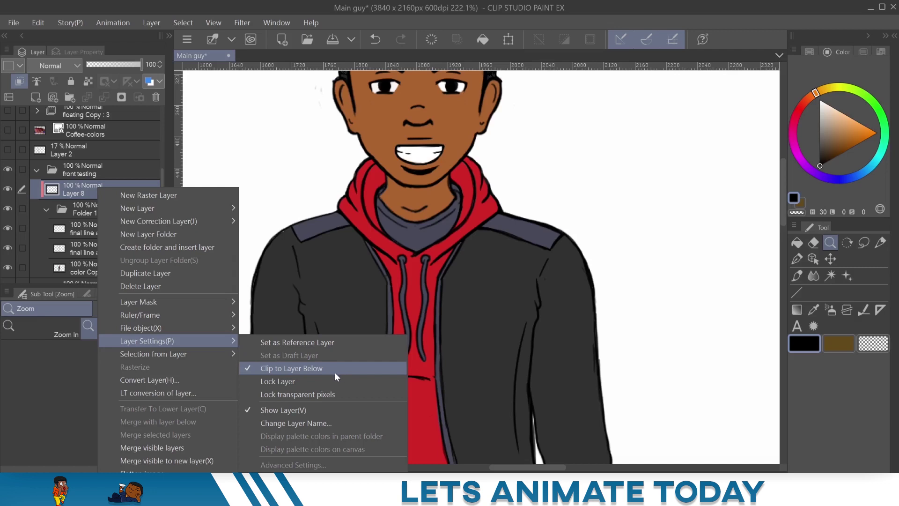
pyautogui.click(65, 201)
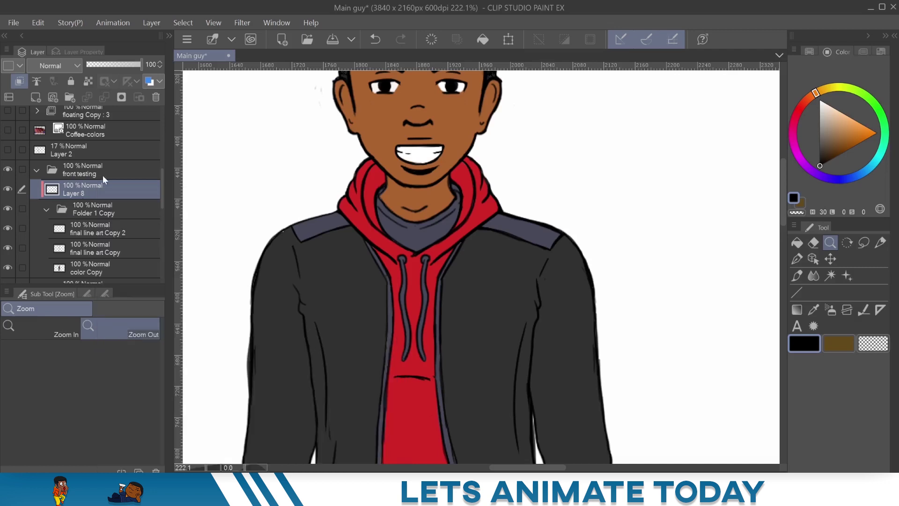
# Collapse Folder 1 Copy and set Layer 8's opacity to 43%
pyautogui.click(89, 271)
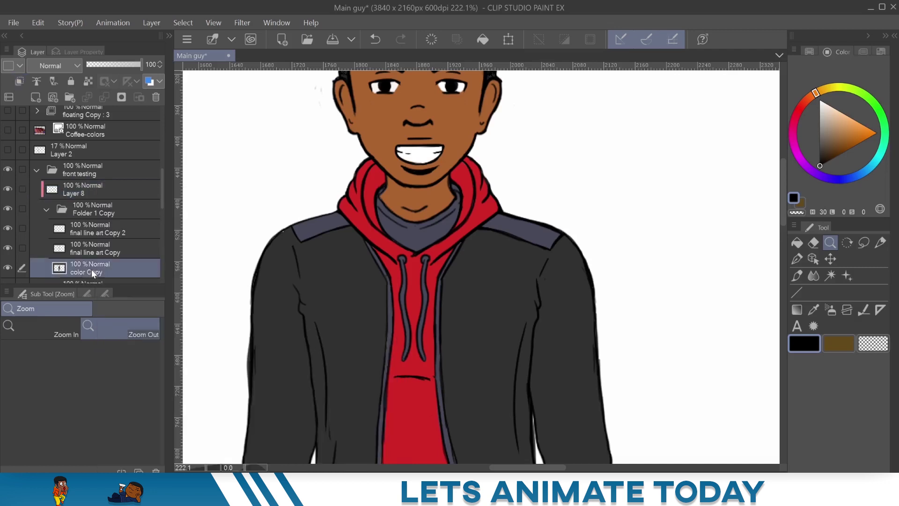
pyautogui.click(46, 205)
pyautogui.click(121, 191)
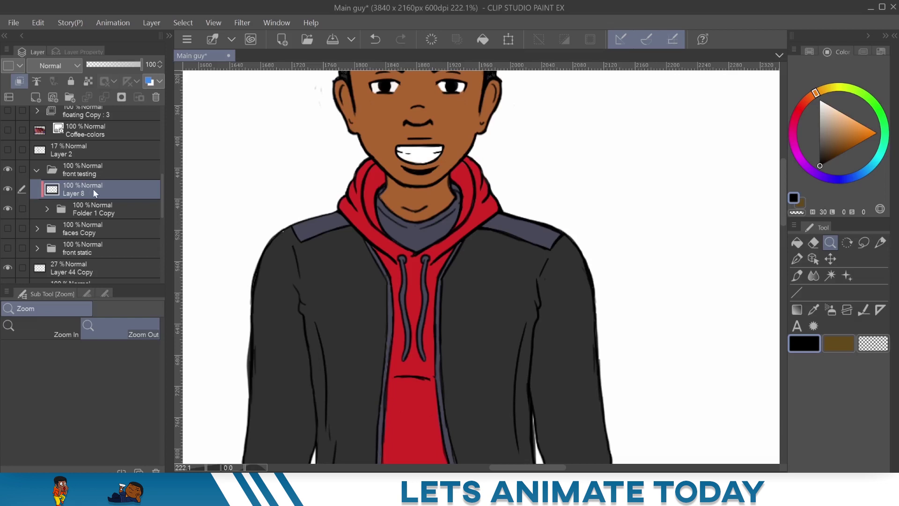
pyautogui.click(120, 65)
pyautogui.moveTo(112, 64); pyautogui.dragTo(109, 66)
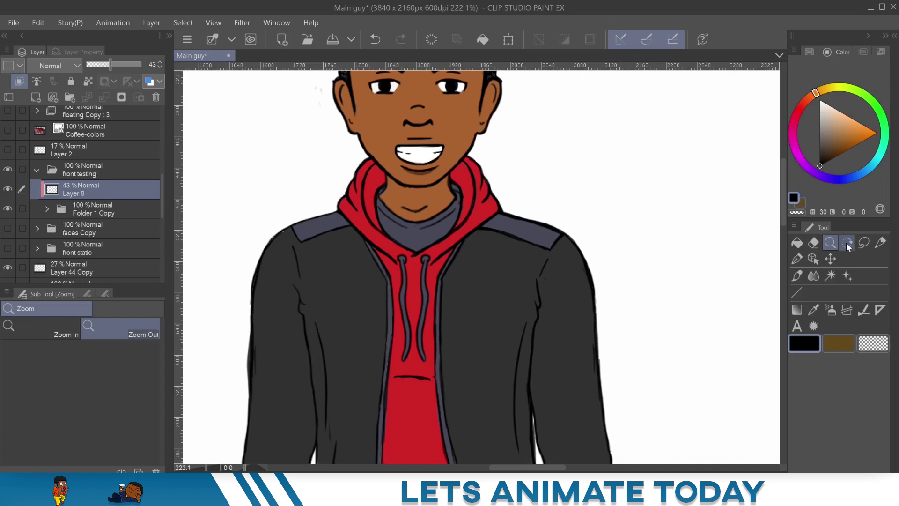
# Paint black shading around the character's nose on Layer 8 with the G-pen
pyautogui.moveTo(431, 156)
pyautogui.mouseDown()
pyautogui.moveTo(367, 215)
pyautogui.moveTo(382, 213)
pyautogui.mouseUp()
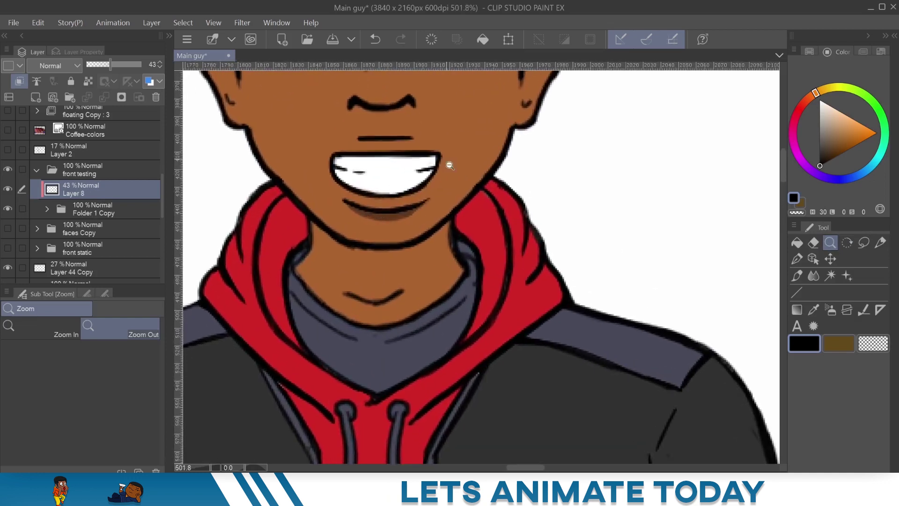
pyautogui.moveTo(440, 226); pyautogui.dragTo(439, 271)
pyautogui.click(880, 243)
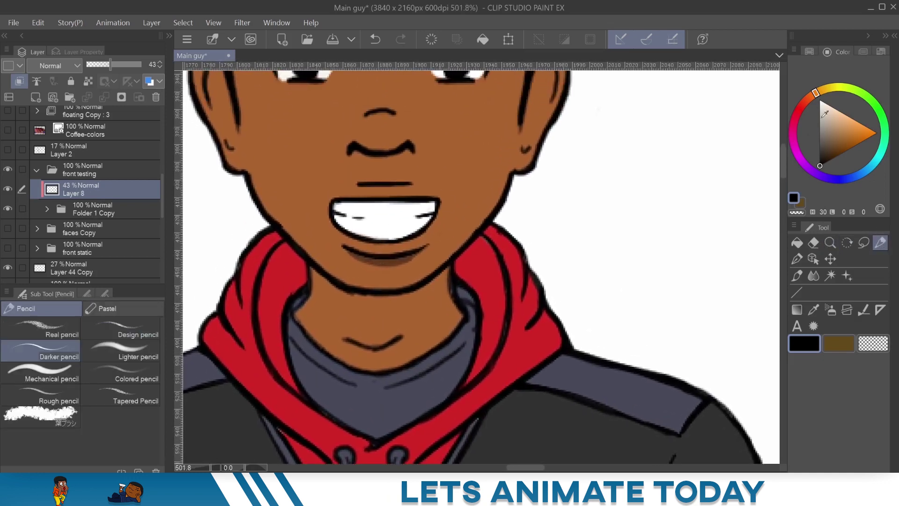
pyautogui.click(797, 258)
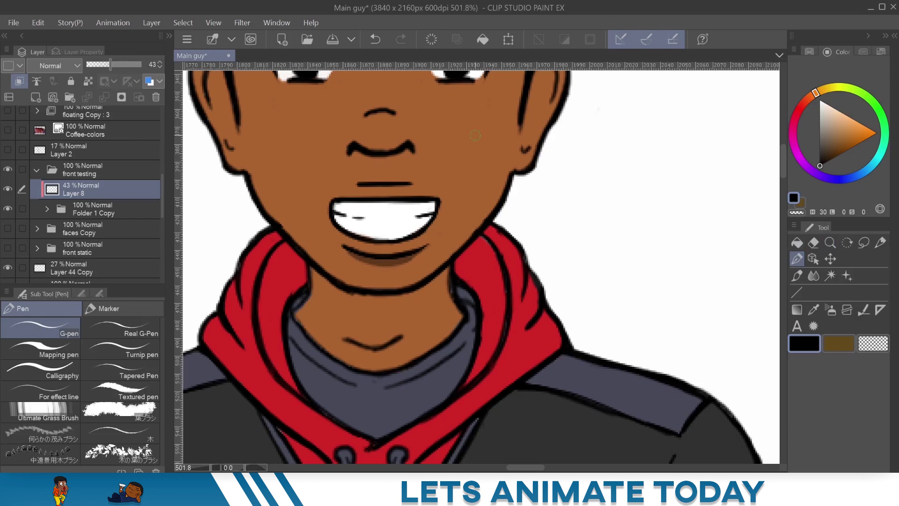
pyautogui.moveTo(409, 147)
pyautogui.mouseDown()
pyautogui.moveTo(366, 155)
pyautogui.moveTo(406, 155)
pyautogui.moveTo(352, 149)
pyautogui.mouseUp()
pyautogui.moveTo(411, 151)
pyautogui.mouseDown()
pyautogui.moveTo(395, 160)
pyautogui.moveTo(412, 148)
pyautogui.moveTo(355, 155)
pyautogui.moveTo(406, 150)
pyautogui.moveTo(352, 150)
pyautogui.moveTo(365, 129)
pyautogui.moveTo(356, 148)
pyautogui.moveTo(407, 139)
pyautogui.moveTo(360, 140)
pyautogui.moveTo(401, 142)
pyautogui.moveTo(350, 142)
pyautogui.moveTo(349, 150)
pyautogui.moveTo(355, 142)
pyautogui.moveTo(410, 151)
pyautogui.moveTo(349, 153)
pyautogui.moveTo(398, 154)
pyautogui.moveTo(443, 99)
pyautogui.moveTo(403, 145)
pyautogui.moveTo(425, 151)
pyautogui.moveTo(377, 168)
pyautogui.mouseUp()
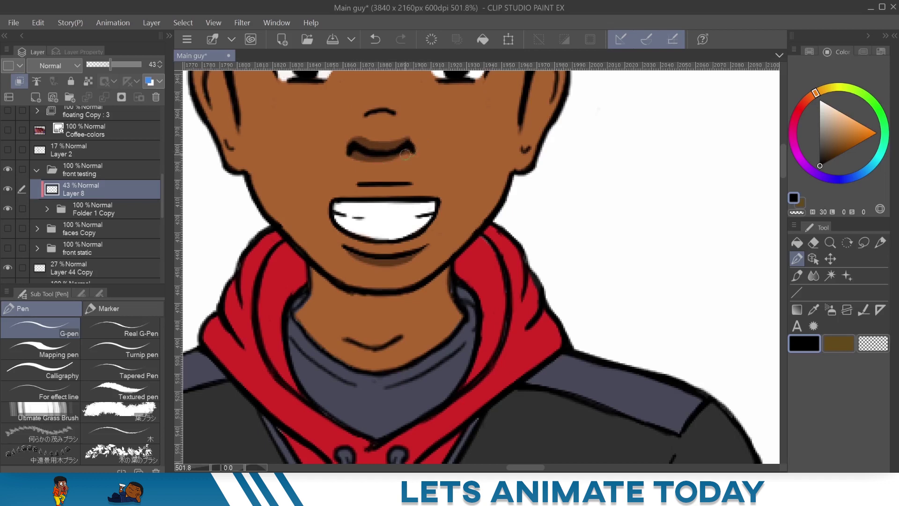
# Shade both of the character's ears and the strip above the upper lip
pyautogui.moveTo(490, 160)
pyautogui.mouseDown()
pyautogui.moveTo(411, 260)
pyautogui.moveTo(403, 245)
pyautogui.mouseUp()
pyautogui.moveTo(445, 171)
pyautogui.mouseDown()
pyautogui.moveTo(421, 148)
pyautogui.moveTo(417, 206)
pyautogui.mouseUp()
pyautogui.moveTo(422, 145)
pyautogui.mouseDown()
pyautogui.moveTo(406, 228)
pyautogui.moveTo(436, 132)
pyautogui.moveTo(416, 174)
pyautogui.moveTo(428, 129)
pyautogui.moveTo(421, 206)
pyautogui.moveTo(445, 143)
pyautogui.moveTo(419, 218)
pyautogui.moveTo(418, 183)
pyautogui.moveTo(406, 236)
pyautogui.moveTo(410, 197)
pyautogui.mouseUp()
pyautogui.moveTo(450, 145)
pyautogui.mouseDown()
pyautogui.moveTo(404, 246)
pyautogui.moveTo(559, 250)
pyautogui.mouseUp()
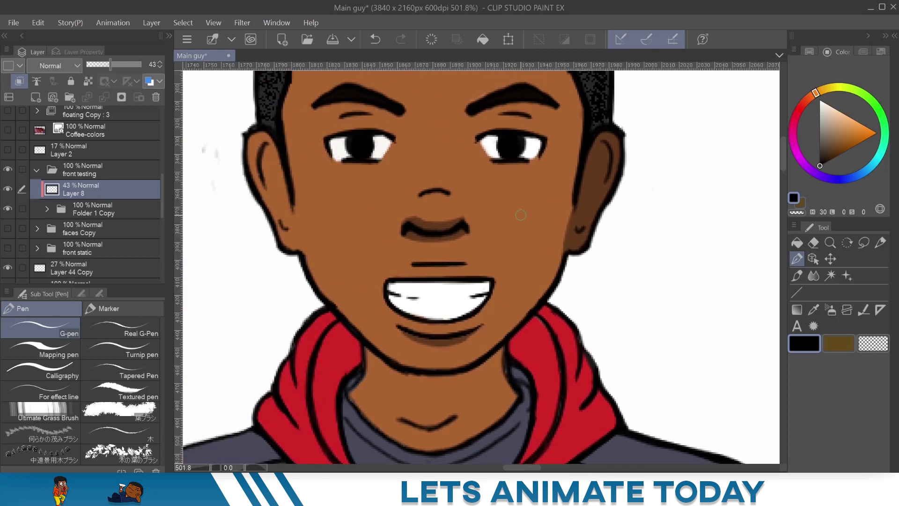
pyautogui.moveTo(490, 321)
pyautogui.mouseDown()
pyautogui.moveTo(478, 262)
pyautogui.moveTo(518, 222)
pyautogui.moveTo(482, 203)
pyautogui.moveTo(405, 203)
pyautogui.moveTo(498, 205)
pyautogui.moveTo(407, 203)
pyautogui.mouseUp()
pyautogui.moveTo(513, 219); pyautogui.dragTo(500, 270)
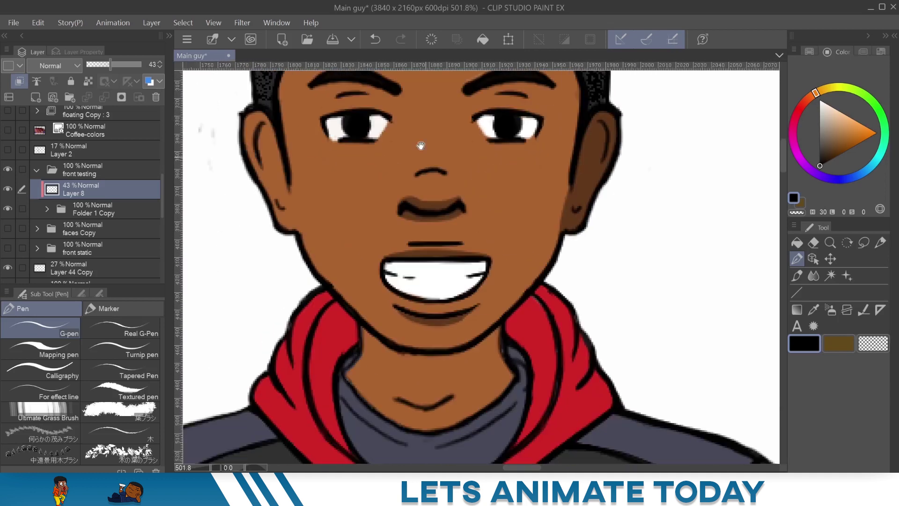
pyautogui.moveTo(271, 140)
pyautogui.mouseDown()
pyautogui.moveTo(278, 157)
pyautogui.moveTo(276, 129)
pyautogui.moveTo(282, 211)
pyautogui.moveTo(266, 121)
pyautogui.moveTo(288, 222)
pyautogui.moveTo(260, 148)
pyautogui.moveTo(245, 140)
pyautogui.moveTo(245, 164)
pyautogui.moveTo(259, 116)
pyautogui.moveTo(272, 193)
pyautogui.moveTo(264, 125)
pyautogui.moveTo(263, 168)
pyautogui.mouseUp()
# Outline a shadow down the left side of the face from hairline to chin and fill it using a larger G-pen
pyautogui.click(830, 242)
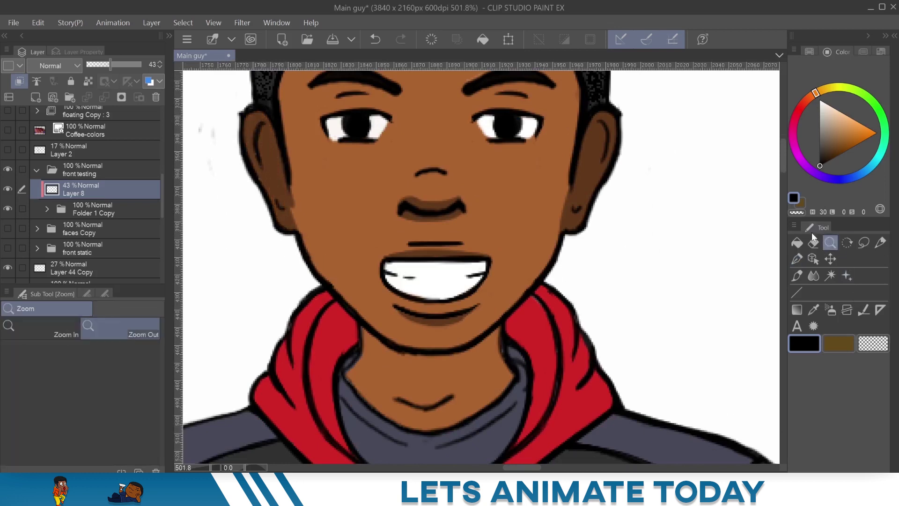
pyautogui.moveTo(528, 170); pyautogui.dragTo(437, 224)
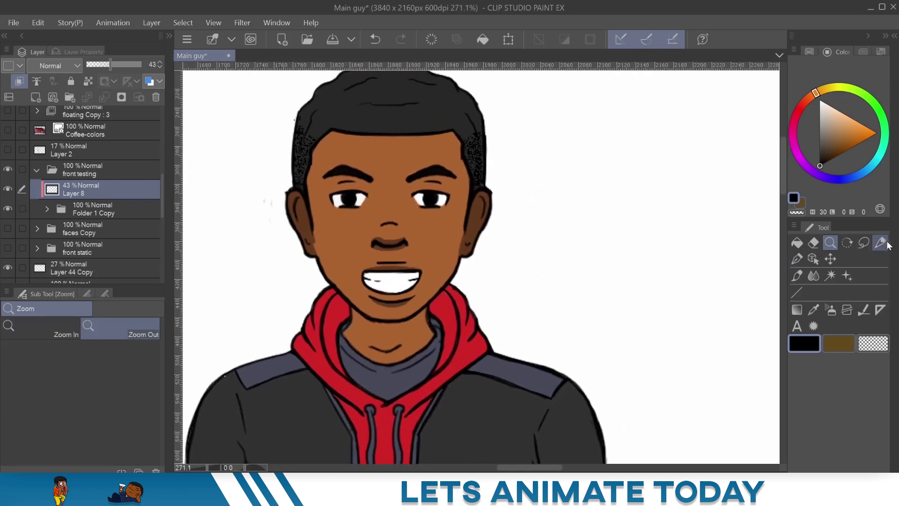
pyautogui.click(798, 259)
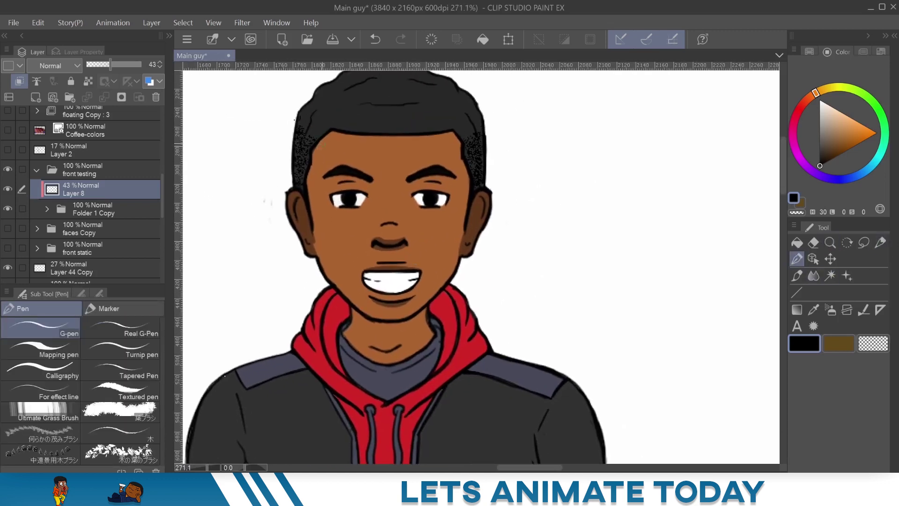
pyautogui.moveTo(324, 136)
pyautogui.mouseDown()
pyautogui.moveTo(319, 195)
pyautogui.moveTo(362, 299)
pyautogui.moveTo(377, 314)
pyautogui.mouseUp()
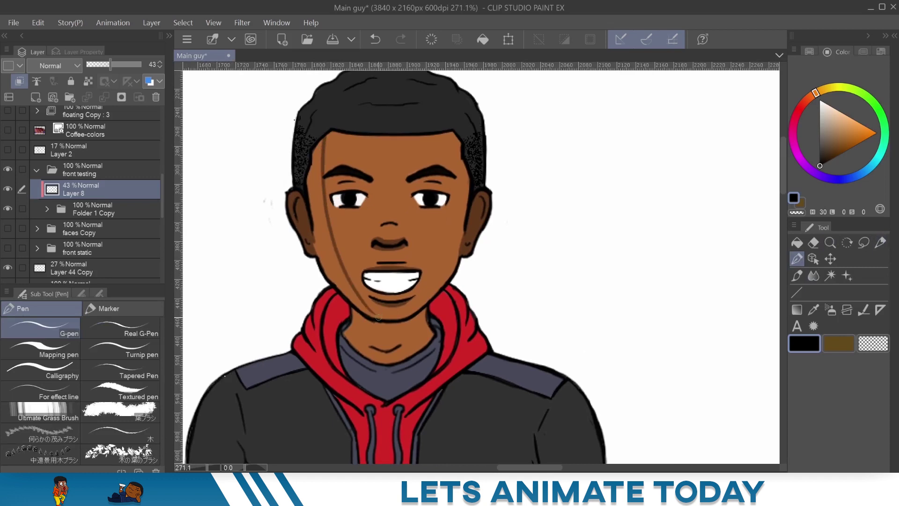
pyautogui.moveTo(345, 277)
pyautogui.mouseDown()
pyautogui.moveTo(321, 140)
pyautogui.moveTo(346, 293)
pyautogui.mouseUp()
pyautogui.moveTo(313, 147); pyautogui.dragTo(323, 246)
pyautogui.moveTo(308, 189)
pyautogui.mouseDown()
pyautogui.moveTo(319, 230)
pyautogui.moveTo(320, 141)
pyautogui.moveTo(332, 258)
pyautogui.mouseUp()
pyautogui.press(']')
pyautogui.press(']')
pyautogui.moveTo(317, 159)
pyautogui.mouseDown()
pyautogui.moveTo(364, 308)
pyautogui.moveTo(316, 232)
pyautogui.moveTo(312, 162)
pyautogui.moveTo(310, 210)
pyautogui.moveTo(356, 300)
pyautogui.moveTo(312, 237)
pyautogui.moveTo(317, 174)
pyautogui.moveTo(322, 222)
pyautogui.moveTo(371, 310)
pyautogui.moveTo(350, 286)
pyautogui.moveTo(381, 319)
pyautogui.moveTo(357, 301)
pyautogui.moveTo(367, 315)
pyautogui.moveTo(321, 142)
pyautogui.mouseUp()
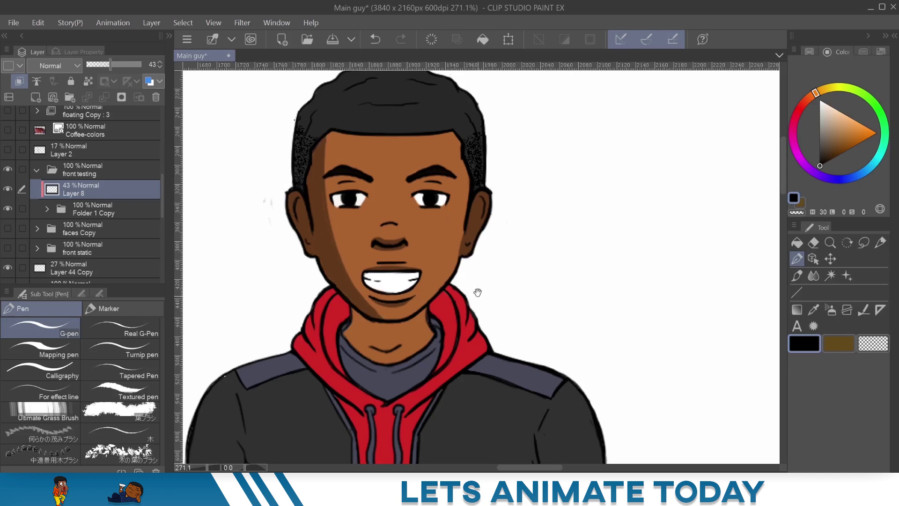
# Shade the left side of the character's neck below the jaw with the G-pen
pyautogui.scroll(-1, 475, 293)
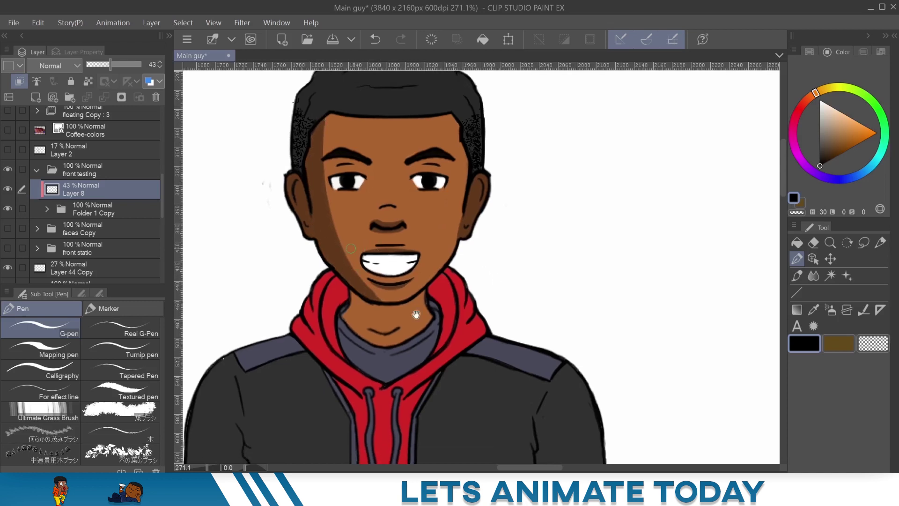
pyautogui.moveTo(416, 314); pyautogui.dragTo(455, 234)
pyautogui.moveTo(396, 232)
pyautogui.mouseDown()
pyautogui.moveTo(396, 262)
pyautogui.moveTo(386, 223)
pyautogui.moveTo(383, 257)
pyautogui.moveTo(388, 263)
pyautogui.moveTo(392, 241)
pyautogui.moveTo(389, 260)
pyautogui.moveTo(399, 269)
pyautogui.moveTo(401, 242)
pyautogui.moveTo(403, 271)
pyautogui.moveTo(401, 253)
pyautogui.mouseUp()
pyautogui.moveTo(440, 228); pyautogui.dragTo(548, 158)
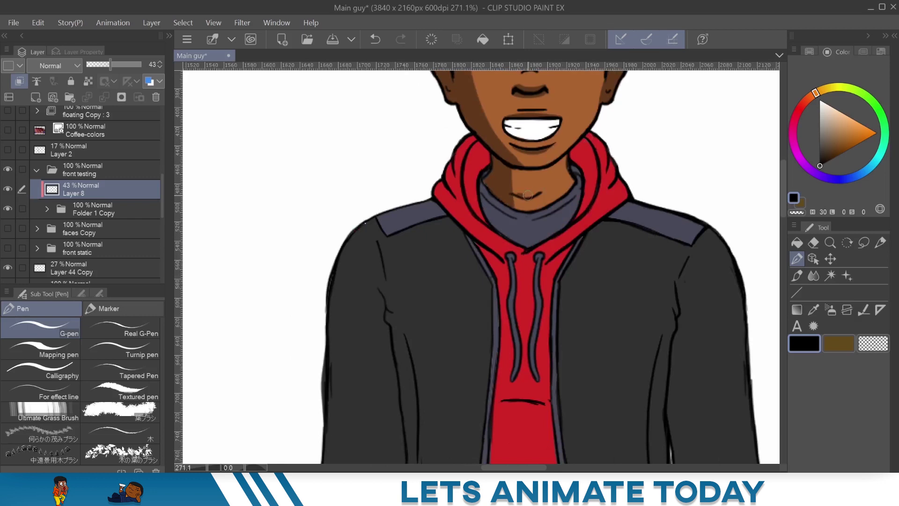
pyautogui.moveTo(527, 195)
pyautogui.mouseDown()
pyautogui.moveTo(541, 196)
pyautogui.moveTo(518, 193)
pyautogui.mouseUp()
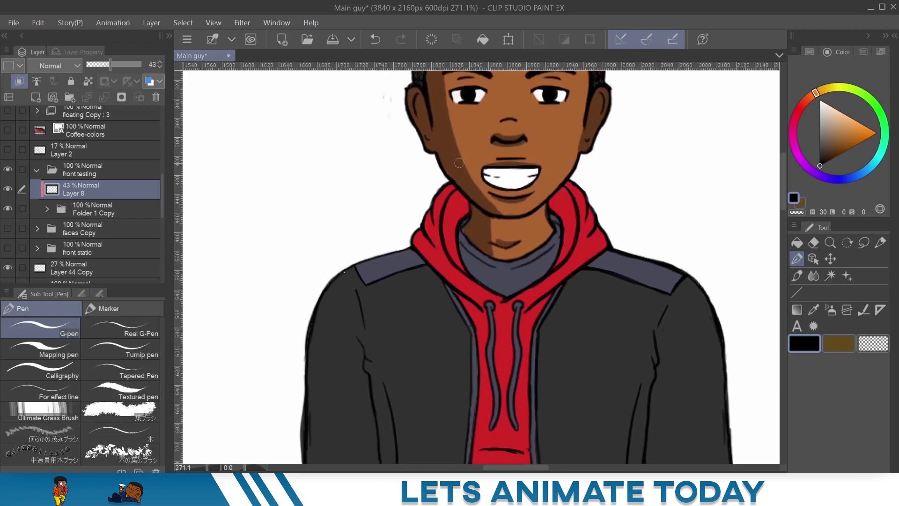
# Fill the inner hood areas on both sides of the neck with shadow, using the Refer other layers fill
pyautogui.click(796, 242)
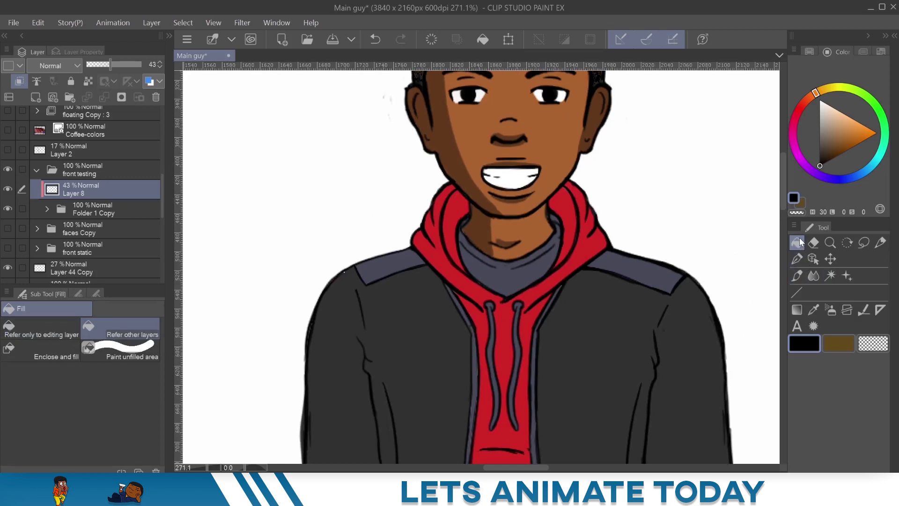
pyautogui.click(455, 212)
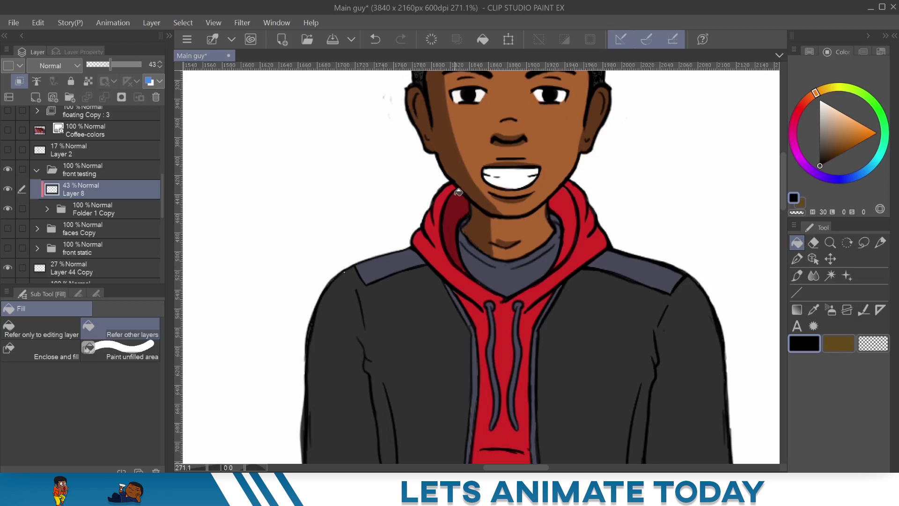
pyautogui.moveTo(576, 237); pyautogui.dragTo(555, 261)
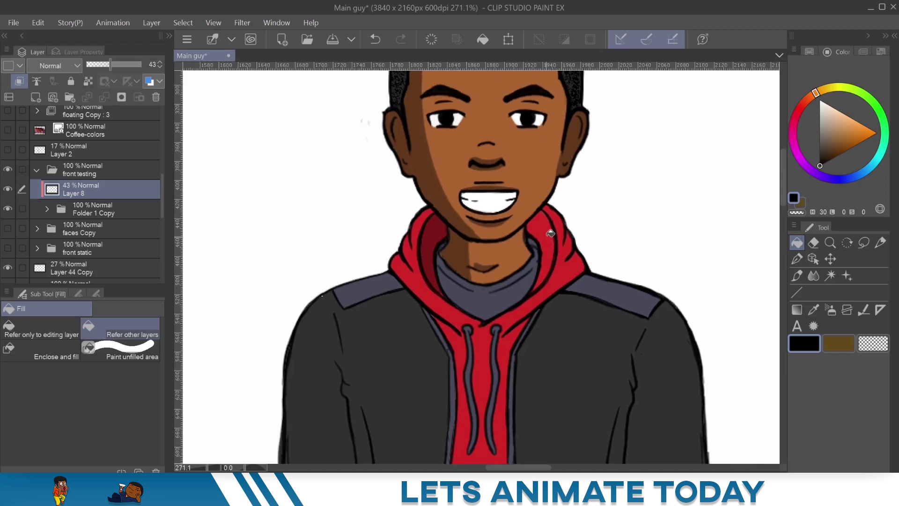
pyautogui.click(551, 237)
# Paint G-pen shadows on the red hoodie along the jacket's left opening edge and beside both drawstrings
pyautogui.moveTo(562, 330); pyautogui.dragTo(612, 187)
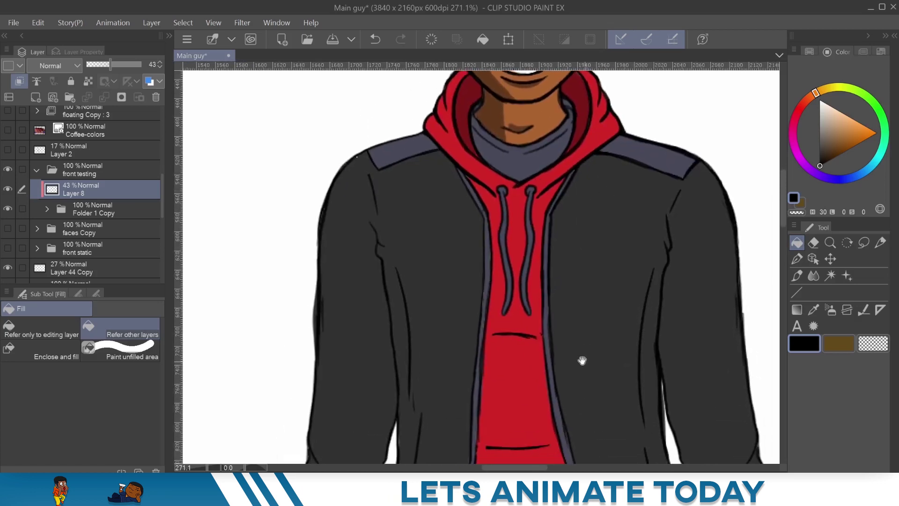
pyautogui.moveTo(582, 361); pyautogui.dragTo(568, 367)
pyautogui.moveTo(489, 258); pyautogui.dragTo(467, 313)
pyautogui.moveTo(543, 274); pyautogui.dragTo(523, 377)
pyautogui.click(795, 259)
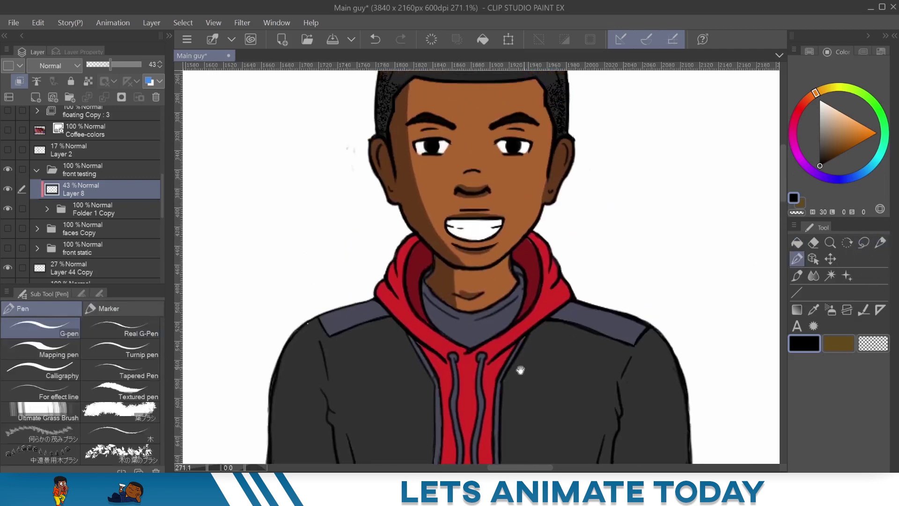
pyautogui.scroll(-5, 517, 371)
pyautogui.moveTo(424, 205)
pyautogui.mouseDown()
pyautogui.moveTo(437, 219)
pyautogui.moveTo(441, 286)
pyautogui.moveTo(435, 209)
pyautogui.moveTo(439, 262)
pyautogui.moveTo(439, 221)
pyautogui.moveTo(430, 319)
pyautogui.moveTo(437, 220)
pyautogui.moveTo(442, 261)
pyautogui.moveTo(428, 413)
pyautogui.mouseUp()
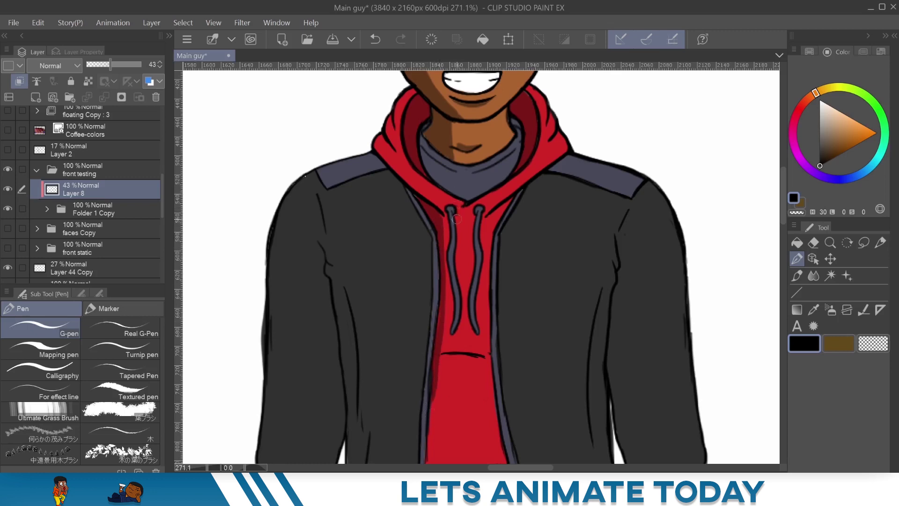
pyautogui.moveTo(457, 219)
pyautogui.mouseDown()
pyautogui.moveTo(464, 294)
pyautogui.moveTo(455, 336)
pyautogui.mouseUp()
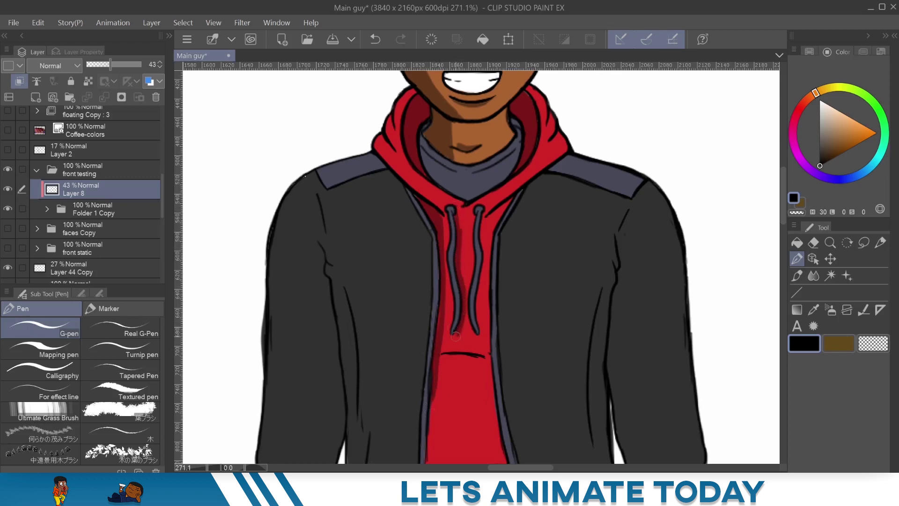
pyautogui.moveTo(472, 218)
pyautogui.mouseDown()
pyautogui.moveTo(464, 316)
pyautogui.moveTo(468, 285)
pyautogui.moveTo(473, 338)
pyautogui.mouseUp()
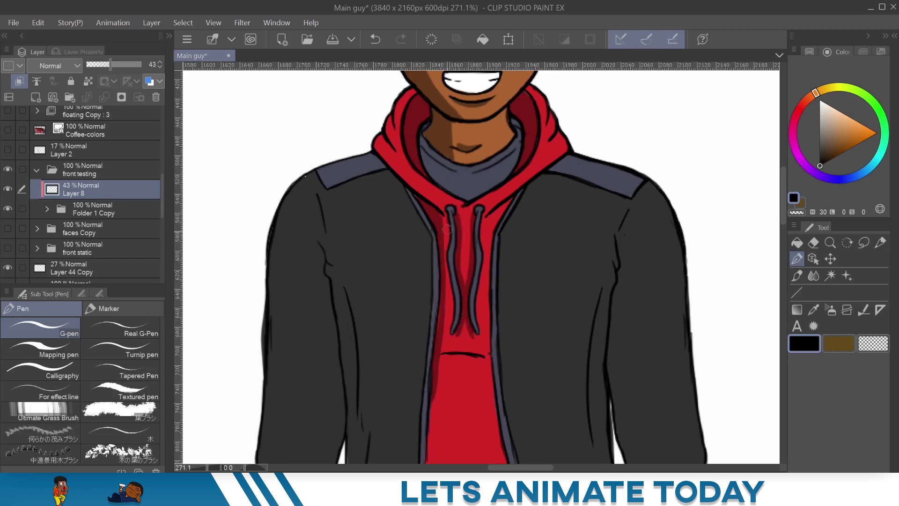
# Extend the G-pen shadow on the red hoodie down along the jacket's left opening edge toward the lower front
pyautogui.moveTo(443, 218); pyautogui.dragTo(445, 245)
pyautogui.scroll(-3, 445, 230)
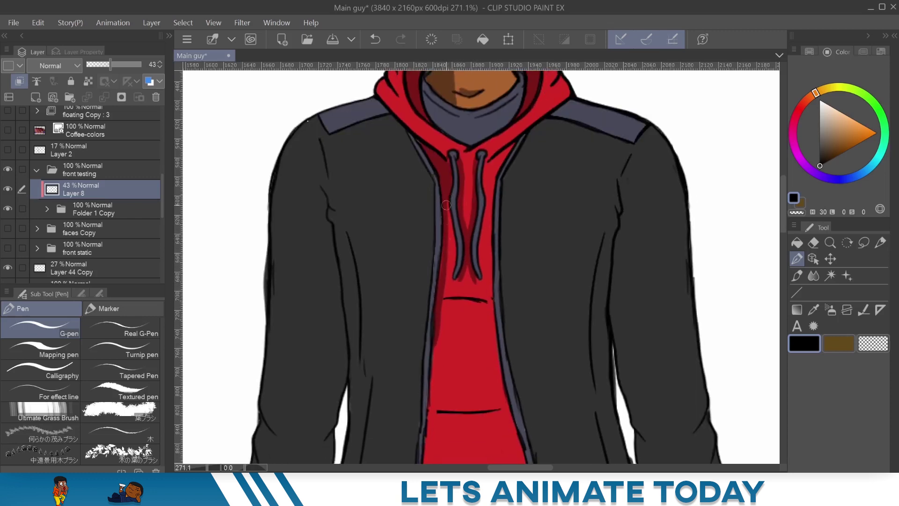
pyautogui.scroll(-3, 451, 291)
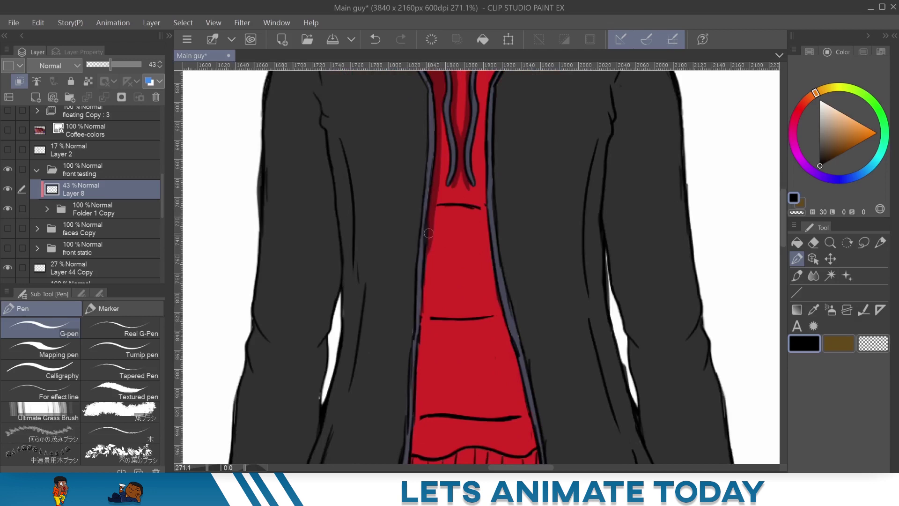
pyautogui.moveTo(428, 233); pyautogui.dragTo(416, 382)
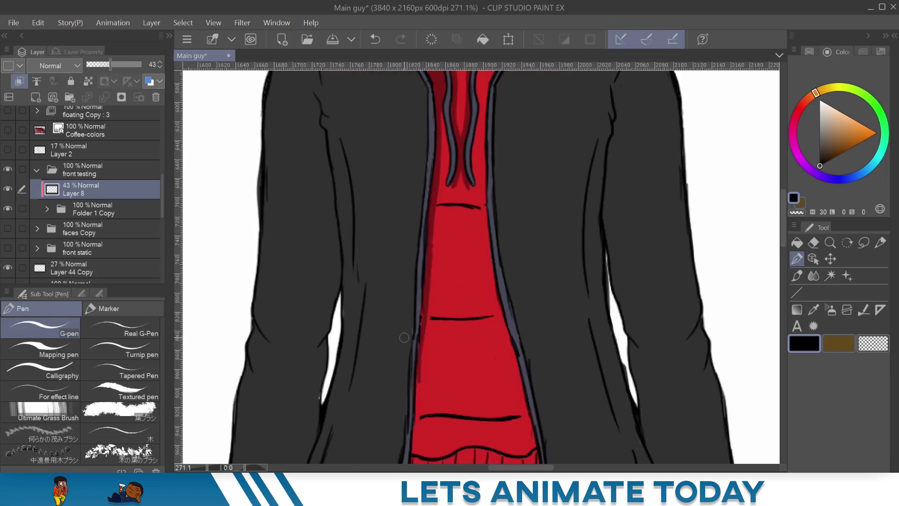
# Extend the forehead shadow near the left temple and shade the left side of the hair using a larger G-pen
pyautogui.moveTo(434, 120); pyautogui.dragTo(401, 352)
pyautogui.moveTo(497, 223); pyautogui.dragTo(487, 339)
pyautogui.moveTo(569, 286)
pyautogui.mouseDown()
pyautogui.moveTo(527, 356)
pyautogui.moveTo(567, 405)
pyautogui.mouseUp()
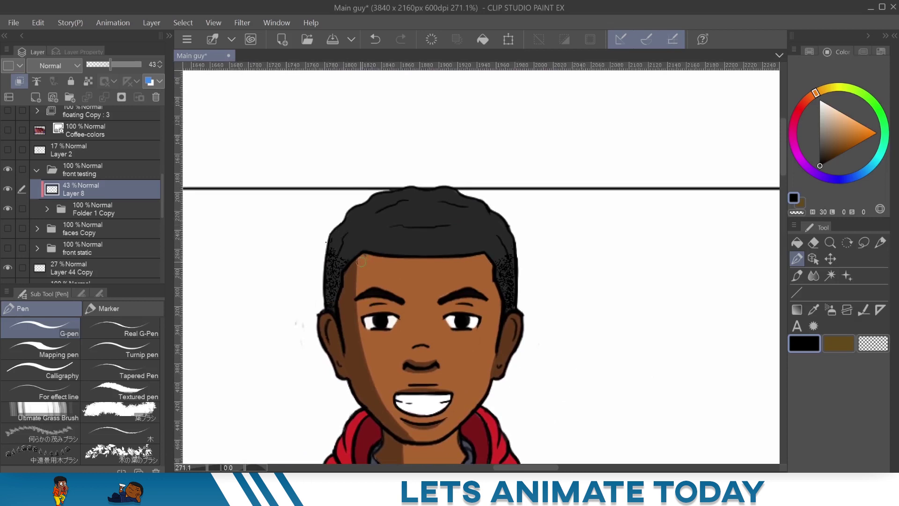
pyautogui.moveTo(363, 256)
pyautogui.mouseDown()
pyautogui.moveTo(368, 298)
pyautogui.moveTo(363, 256)
pyautogui.moveTo(367, 277)
pyautogui.mouseUp()
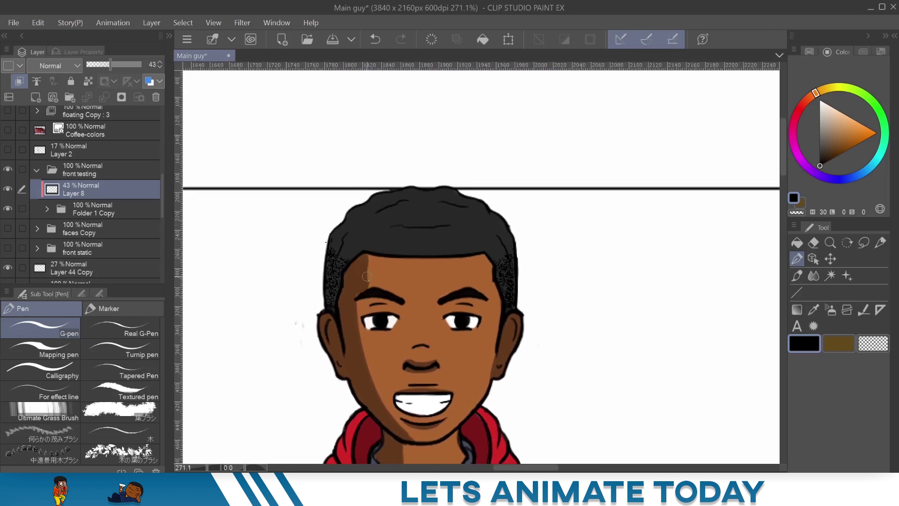
pyautogui.moveTo(370, 312); pyautogui.dragTo(358, 300)
pyautogui.moveTo(368, 246)
pyautogui.mouseDown()
pyautogui.moveTo(354, 224)
pyautogui.moveTo(359, 206)
pyautogui.moveTo(351, 247)
pyautogui.moveTo(332, 180)
pyautogui.moveTo(325, 190)
pyautogui.moveTo(348, 241)
pyautogui.moveTo(352, 228)
pyautogui.moveTo(330, 264)
pyautogui.moveTo(354, 245)
pyautogui.moveTo(340, 258)
pyautogui.moveTo(347, 282)
pyautogui.moveTo(344, 253)
pyautogui.mouseUp()
pyautogui.press(']')
pyautogui.press(']')
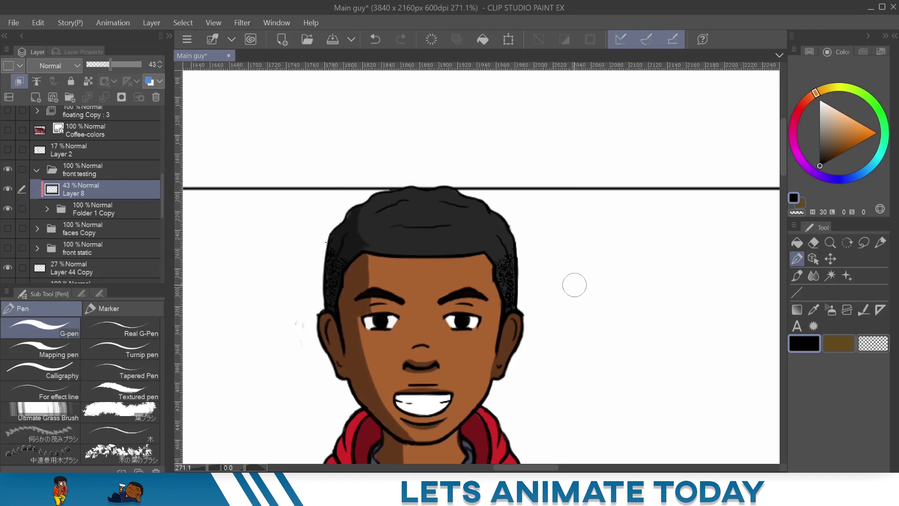
# Rotate the canvas and paint G-pen shadows on the forehead below the hairline and along the front edge of the hair
pyautogui.press('r')
pyautogui.moveTo(543, 263); pyautogui.dragTo(500, 210)
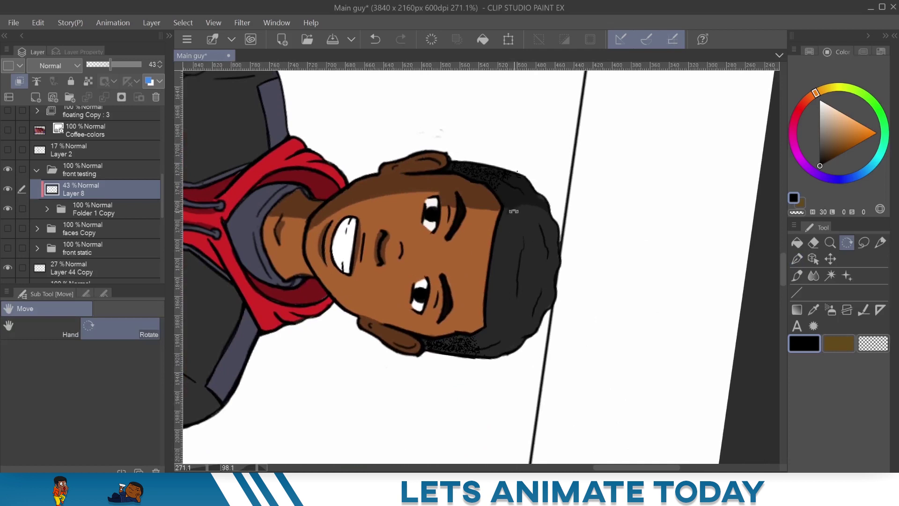
pyautogui.press('p')
pyautogui.press('p')
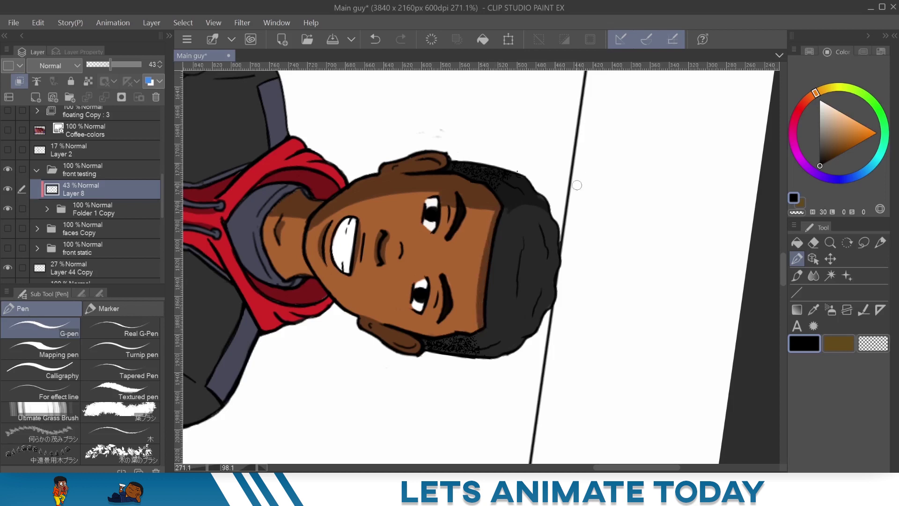
pyautogui.scroll(-2, 577, 185)
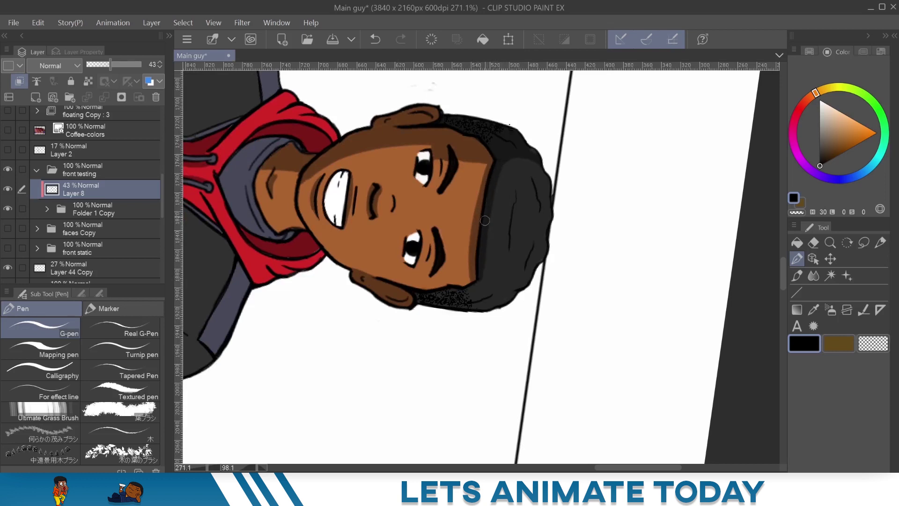
pyautogui.moveTo(482, 266); pyautogui.dragTo(481, 247)
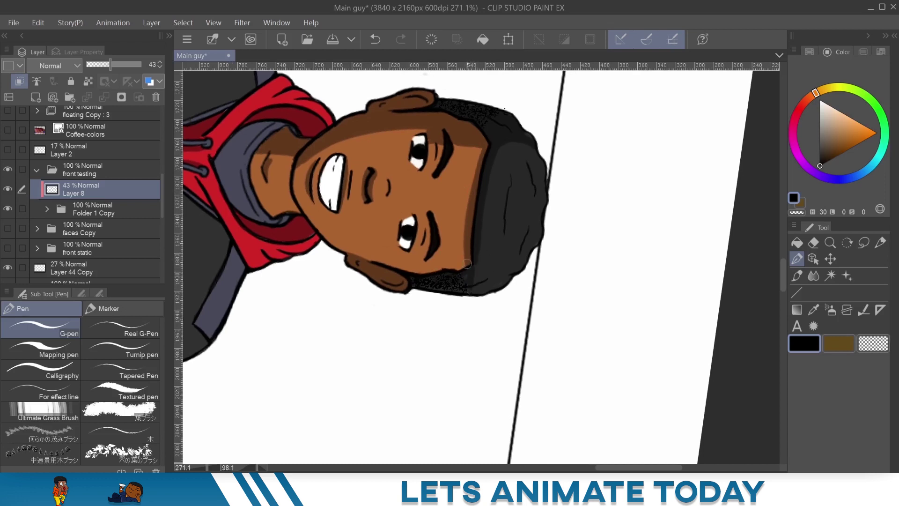
pyautogui.moveTo(471, 265); pyautogui.dragTo(484, 307)
# Paint soft shadow strokes along the crease lines on top of the character's hair
pyautogui.moveTo(512, 180); pyautogui.dragTo(504, 235)
pyautogui.moveTo(526, 157); pyautogui.dragTo(533, 189)
pyautogui.moveTo(530, 229); pyautogui.dragTo(521, 249)
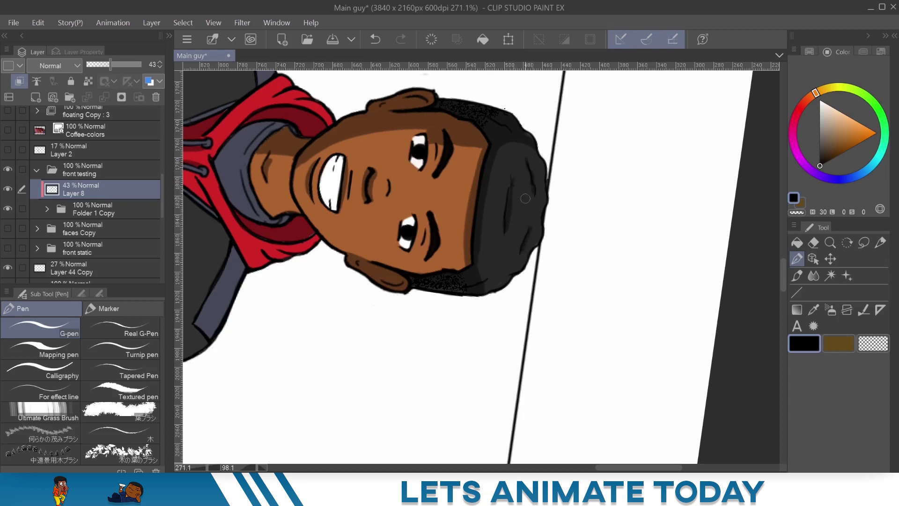
# Tilt the canvas and shade the upper edges of both eye whites with the G-pen
pyautogui.doubleClick(847, 242)
pyautogui.click(831, 243)
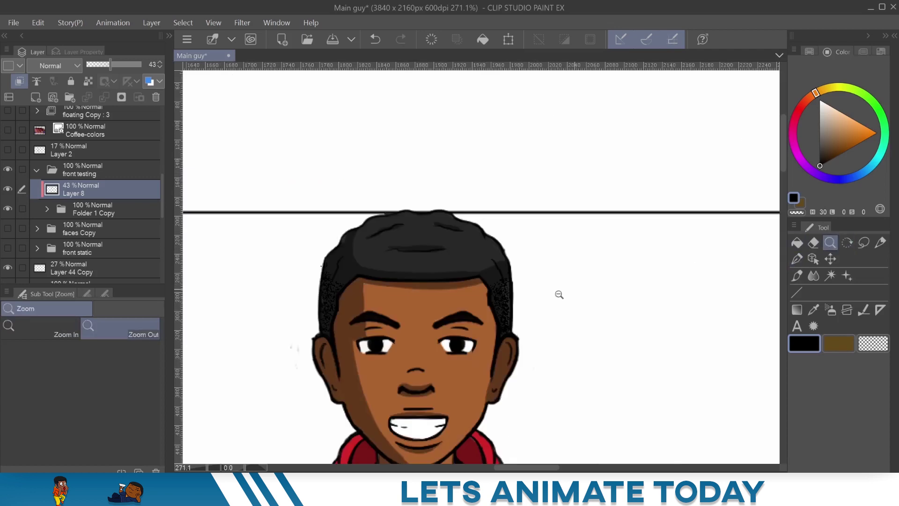
pyautogui.moveTo(455, 343); pyautogui.dragTo(569, 343)
pyautogui.moveTo(585, 336); pyautogui.dragTo(656, 209)
pyautogui.click(847, 242)
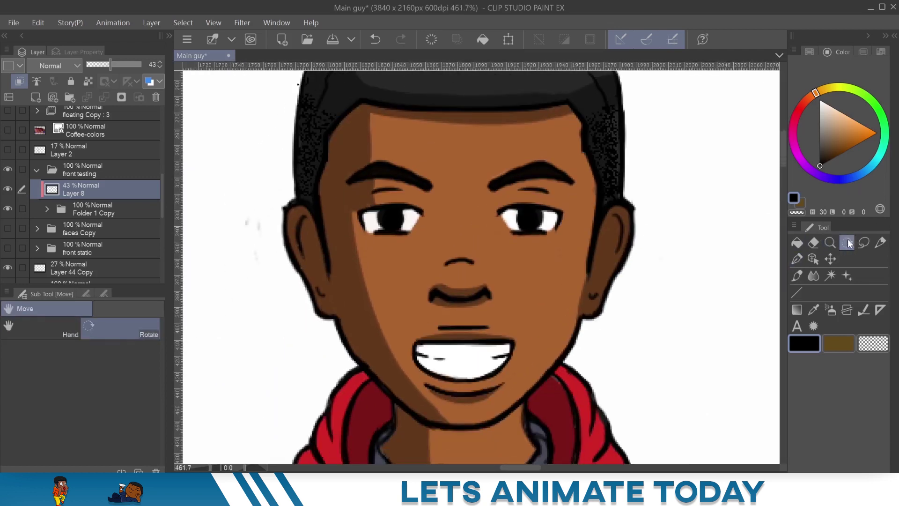
pyautogui.moveTo(624, 337); pyautogui.dragTo(653, 227)
pyautogui.click(797, 257)
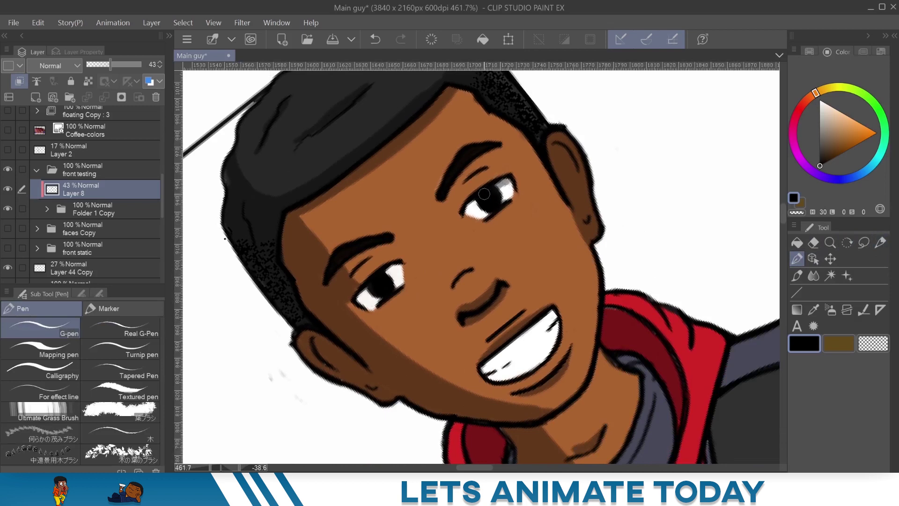
pyautogui.moveTo(477, 201); pyautogui.dragTo(465, 213)
pyautogui.moveTo(398, 266); pyautogui.dragTo(360, 302)
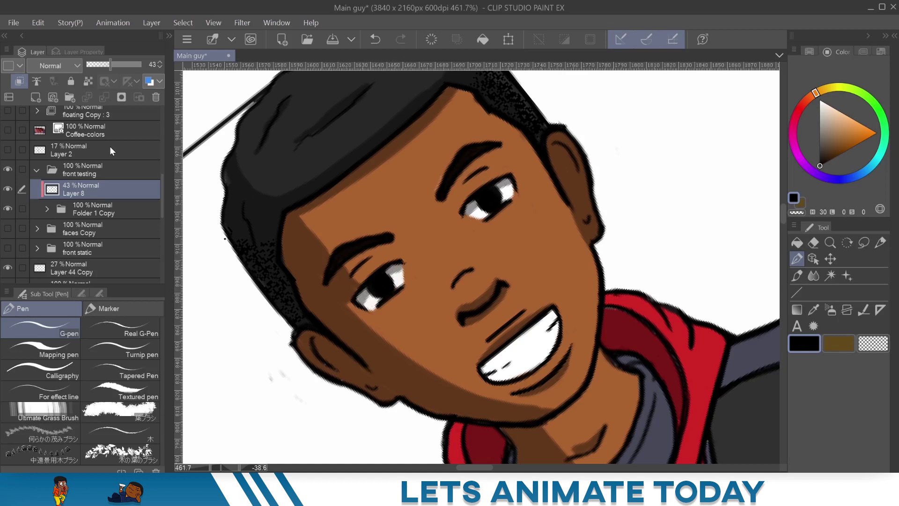
# Shade the upper eyelids of both eyes below the eyebrows with the G-pen
pyautogui.moveTo(513, 232); pyautogui.dragTo(508, 218)
pyautogui.moveTo(542, 276)
pyautogui.mouseDown()
pyautogui.moveTo(525, 237)
pyautogui.moveTo(439, 253)
pyautogui.mouseUp()
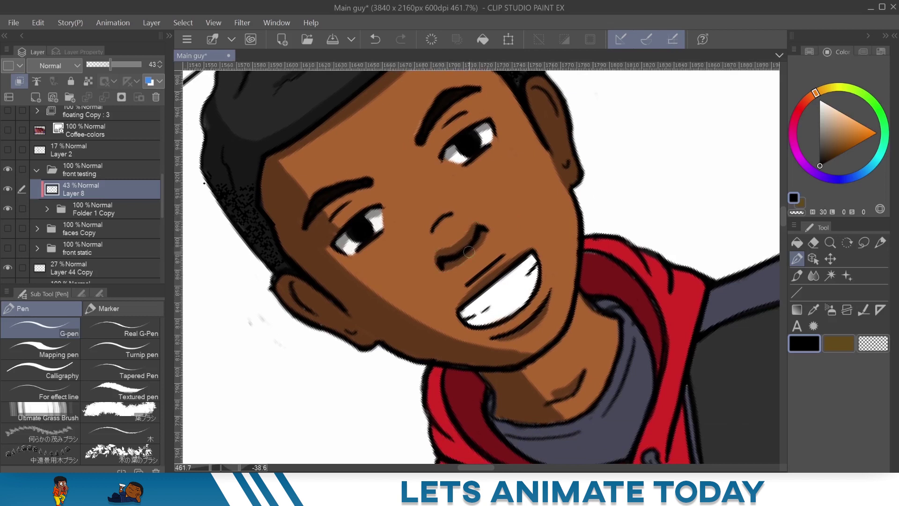
pyautogui.moveTo(559, 280)
pyautogui.mouseDown()
pyautogui.moveTo(487, 301)
pyautogui.moveTo(466, 319)
pyautogui.moveTo(478, 356)
pyautogui.mouseUp()
pyautogui.moveTo(481, 232); pyautogui.dragTo(496, 277)
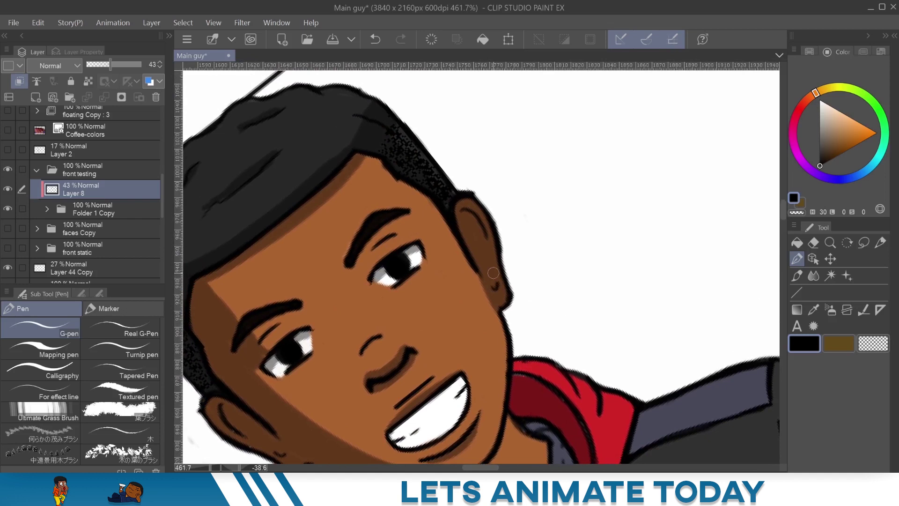
pyautogui.moveTo(419, 280); pyautogui.dragTo(457, 264)
pyautogui.moveTo(449, 183)
pyautogui.mouseDown()
pyautogui.moveTo(406, 221)
pyautogui.moveTo(421, 196)
pyautogui.moveTo(455, 183)
pyautogui.moveTo(412, 214)
pyautogui.moveTo(438, 183)
pyautogui.moveTo(454, 179)
pyautogui.moveTo(416, 196)
pyautogui.moveTo(412, 217)
pyautogui.moveTo(415, 193)
pyautogui.moveTo(454, 181)
pyautogui.moveTo(410, 209)
pyautogui.mouseUp()
pyautogui.moveTo(458, 228); pyautogui.dragTo(604, 174)
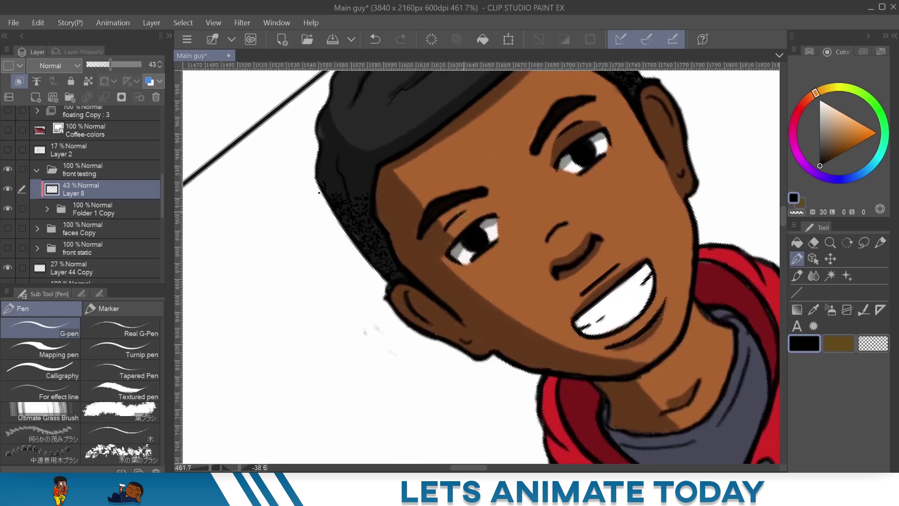
pyautogui.moveTo(479, 215)
pyautogui.mouseDown()
pyautogui.moveTo(447, 234)
pyautogui.moveTo(468, 214)
pyautogui.moveTo(448, 240)
pyautogui.moveTo(483, 214)
pyautogui.moveTo(470, 213)
pyautogui.moveTo(452, 236)
pyautogui.mouseUp()
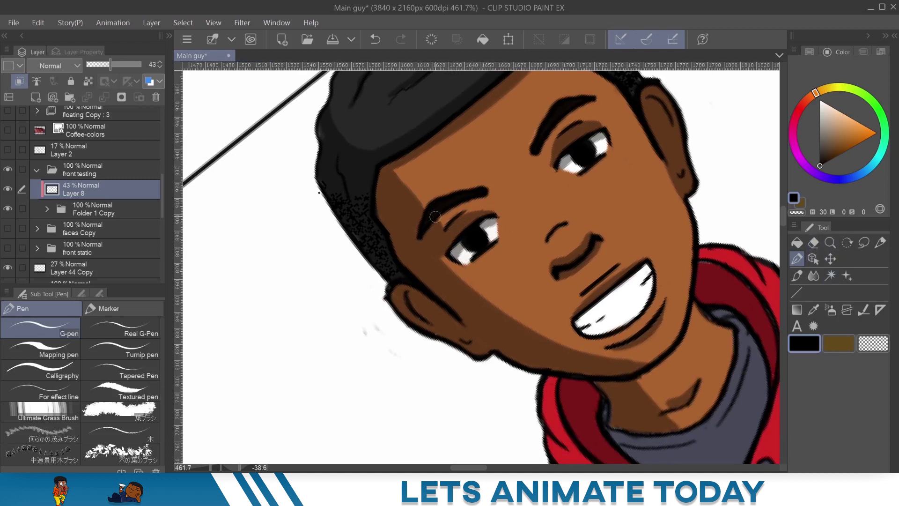
pyautogui.moveTo(452, 207); pyautogui.dragTo(478, 196)
pyautogui.moveTo(578, 107)
pyautogui.mouseDown()
pyautogui.moveTo(541, 148)
pyautogui.moveTo(593, 100)
pyautogui.moveTo(542, 142)
pyautogui.mouseUp()
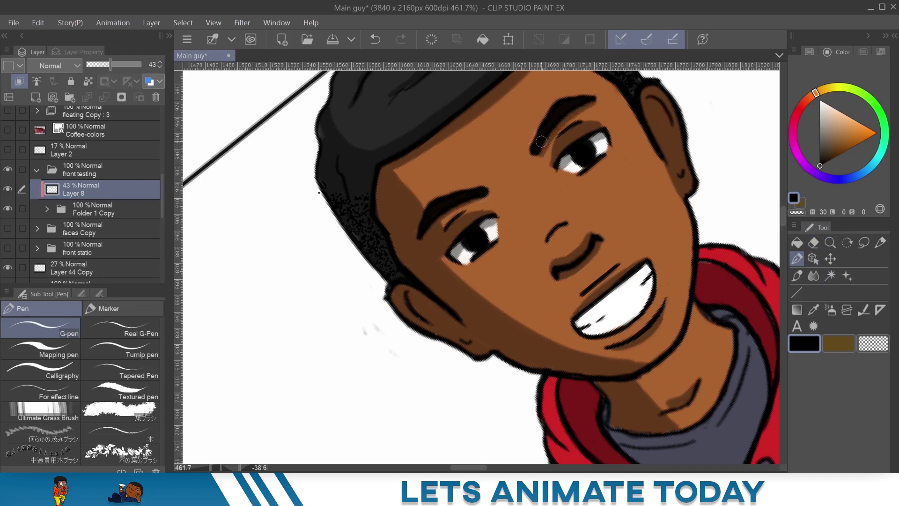
# Reset the canvas rotation and shade the grey undershirt's left half and its right collar folds with the G-pen
pyautogui.click(832, 242)
pyautogui.doubleClick(845, 241)
pyautogui.click(835, 243)
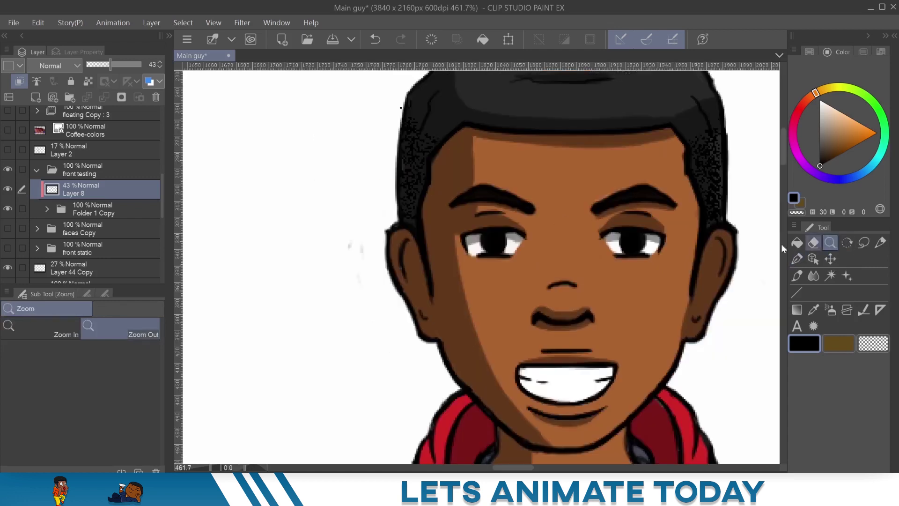
pyautogui.moveTo(665, 263); pyautogui.dragTo(583, 231)
pyautogui.moveTo(542, 283); pyautogui.dragTo(534, 282)
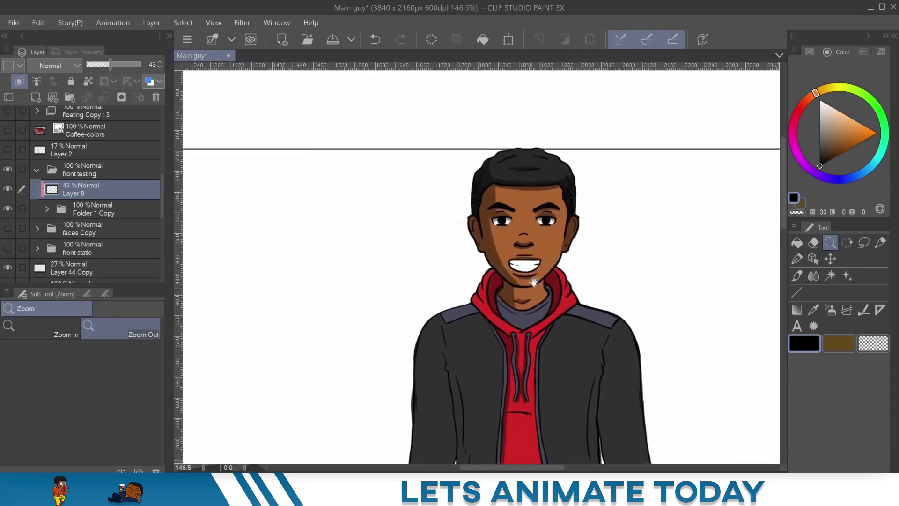
pyautogui.scroll(3, 534, 281)
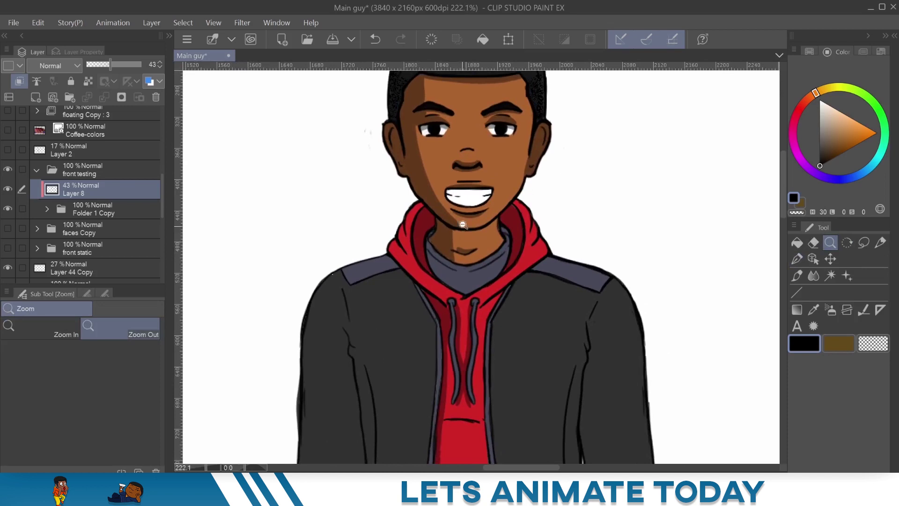
pyautogui.scroll(2, 468, 241)
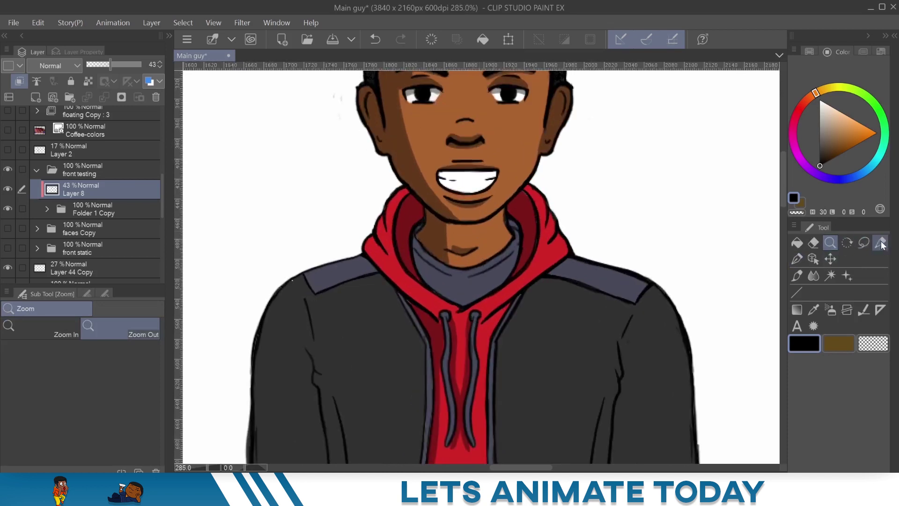
pyautogui.click(797, 258)
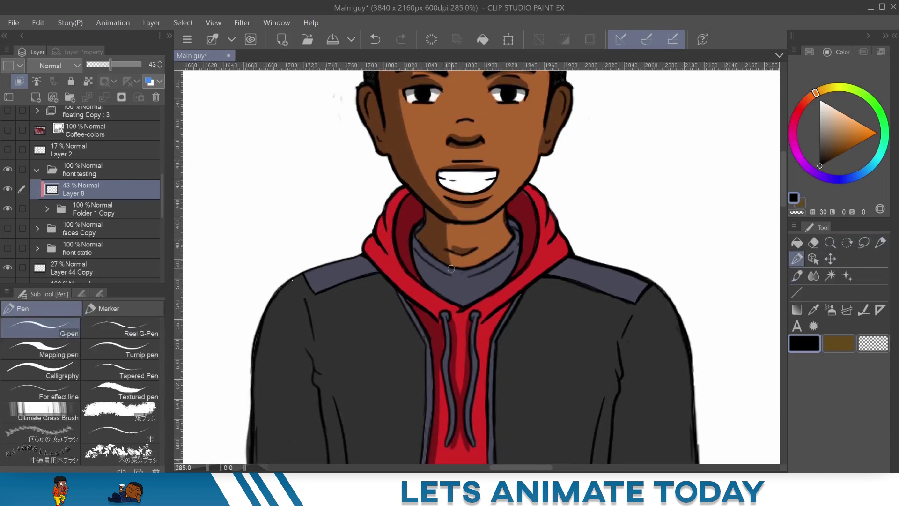
pyautogui.moveTo(444, 299)
pyautogui.mouseDown()
pyautogui.moveTo(440, 259)
pyautogui.moveTo(442, 287)
pyautogui.moveTo(419, 261)
pyautogui.moveTo(422, 278)
pyautogui.moveTo(439, 287)
pyautogui.moveTo(440, 277)
pyautogui.moveTo(443, 292)
pyautogui.moveTo(440, 267)
pyautogui.moveTo(449, 295)
pyautogui.moveTo(449, 270)
pyautogui.mouseUp()
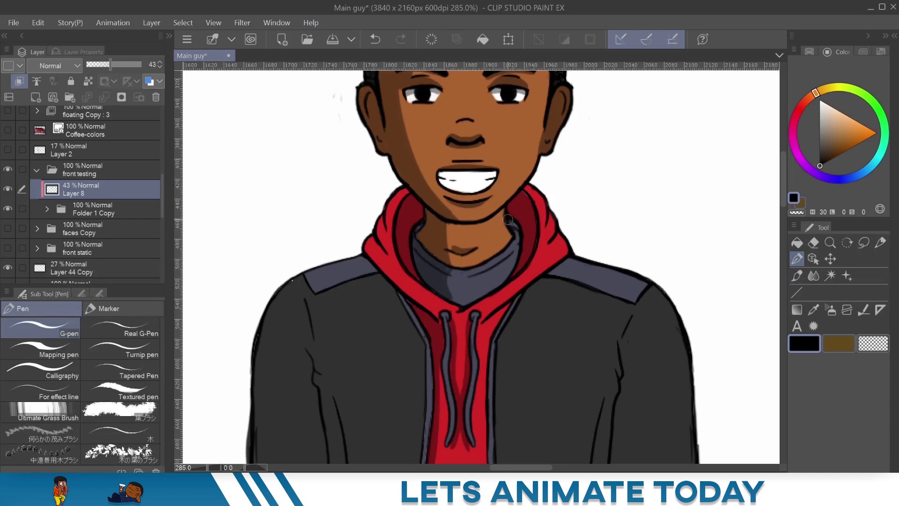
pyautogui.moveTo(513, 236)
pyautogui.mouseDown()
pyautogui.moveTo(471, 263)
pyautogui.moveTo(449, 265)
pyautogui.moveTo(510, 244)
pyautogui.moveTo(471, 301)
pyautogui.moveTo(512, 267)
pyautogui.moveTo(447, 301)
pyautogui.moveTo(457, 277)
pyautogui.mouseUp()
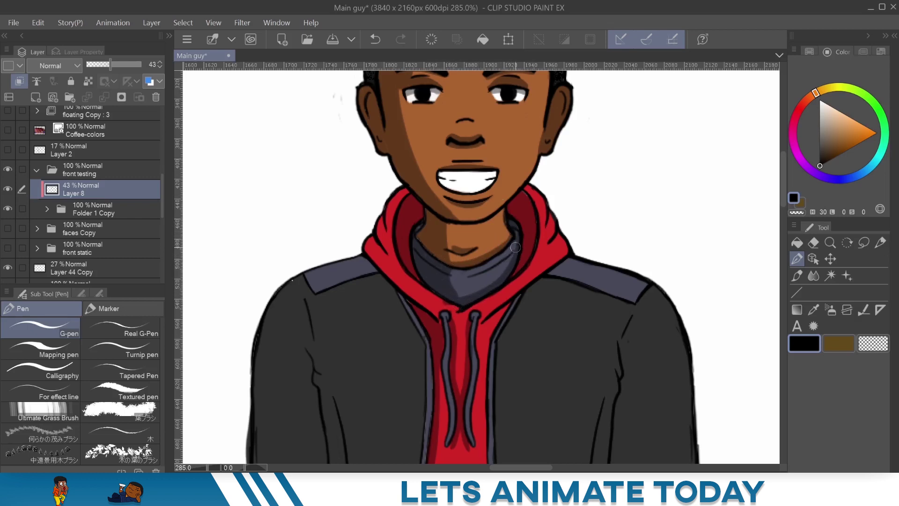
pyautogui.moveTo(515, 247)
pyautogui.mouseDown()
pyautogui.moveTo(468, 275)
pyautogui.moveTo(511, 243)
pyautogui.mouseUp()
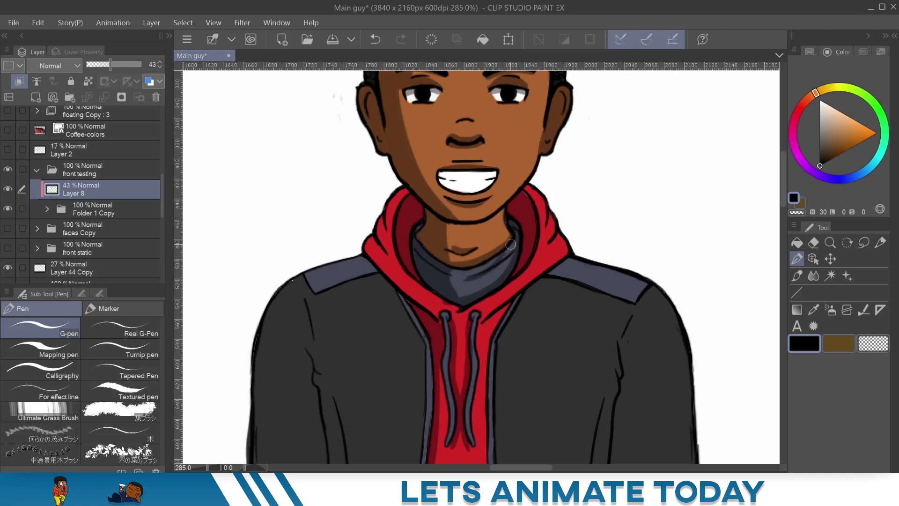
# Trim the inner edge of the left face shadow from the cheek down to the chin with the Hard eraser
pyautogui.click(829, 242)
pyautogui.moveTo(581, 207); pyautogui.dragTo(461, 301)
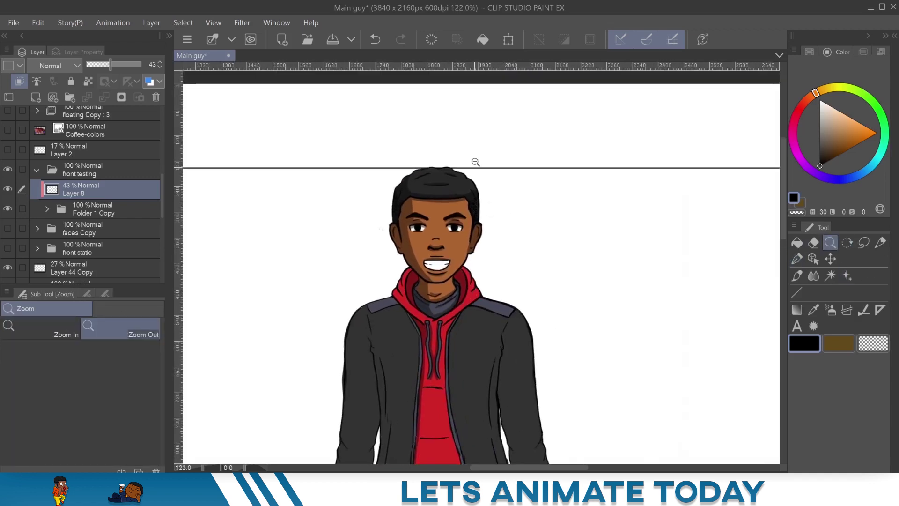
pyautogui.scroll(5, 445, 276)
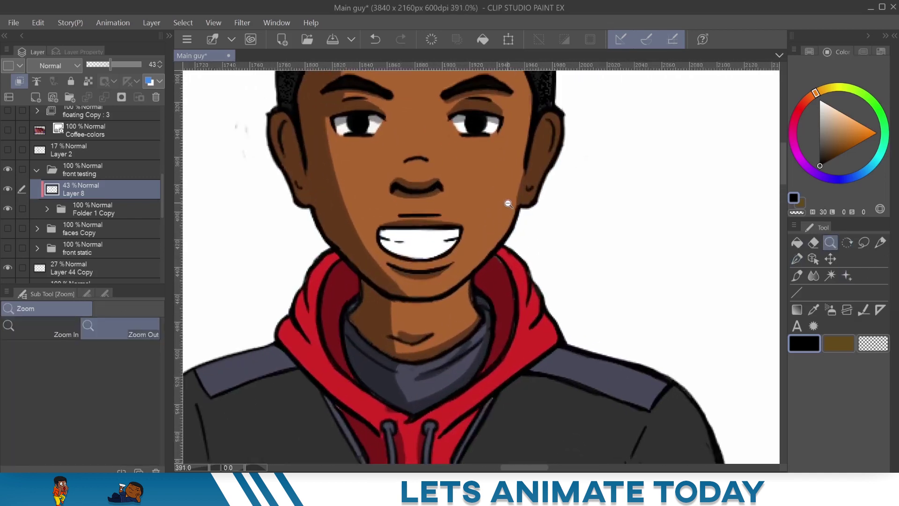
pyautogui.click(814, 242)
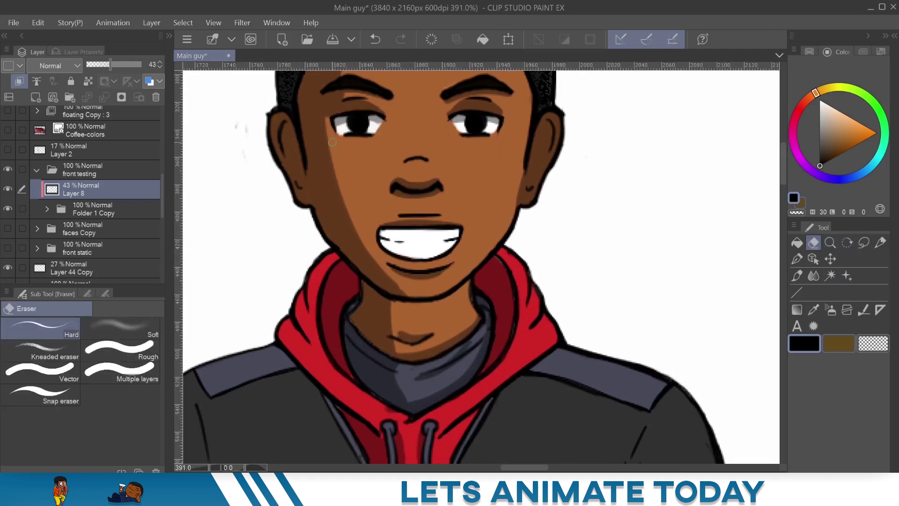
pyautogui.moveTo(339, 182); pyautogui.dragTo(401, 294)
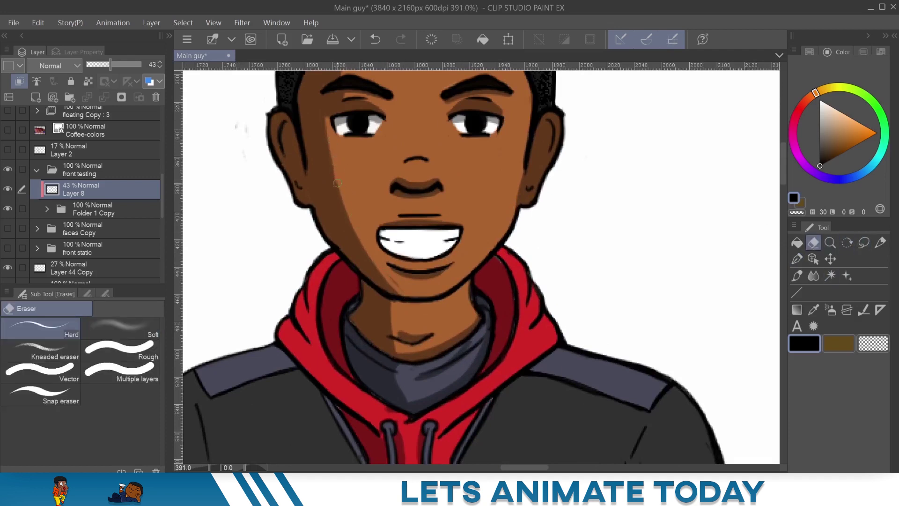
pyautogui.moveTo(337, 182); pyautogui.dragTo(401, 291)
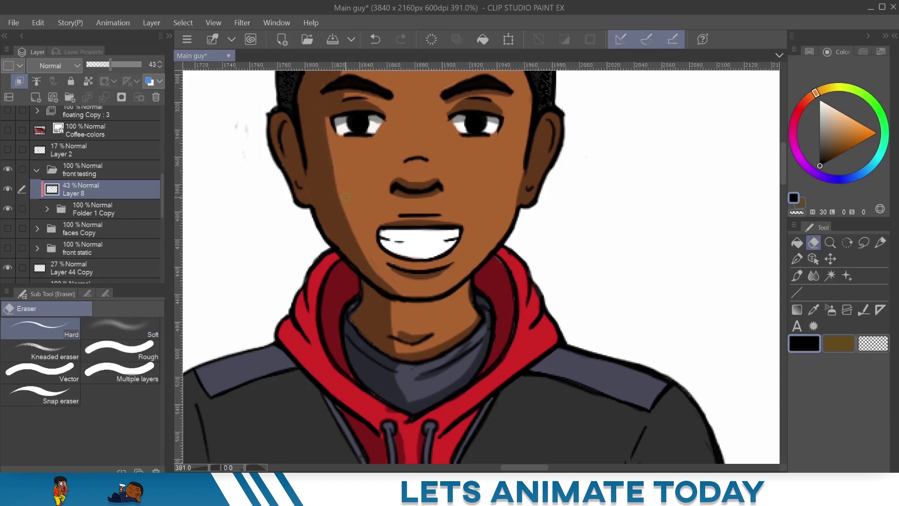
pyautogui.moveTo(346, 197); pyautogui.dragTo(393, 291)
pyautogui.click(830, 243)
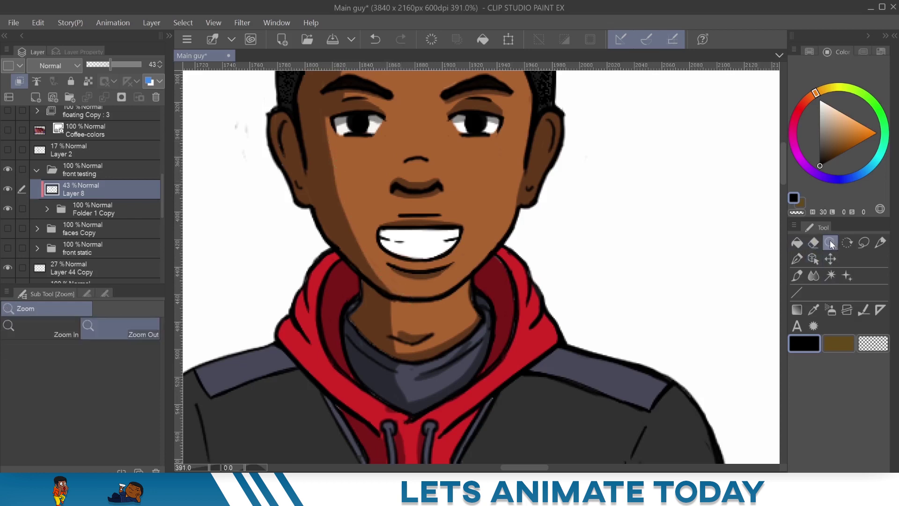
pyautogui.moveTo(552, 220); pyautogui.dragTo(557, 139)
pyautogui.moveTo(531, 167); pyautogui.dragTo(472, 198)
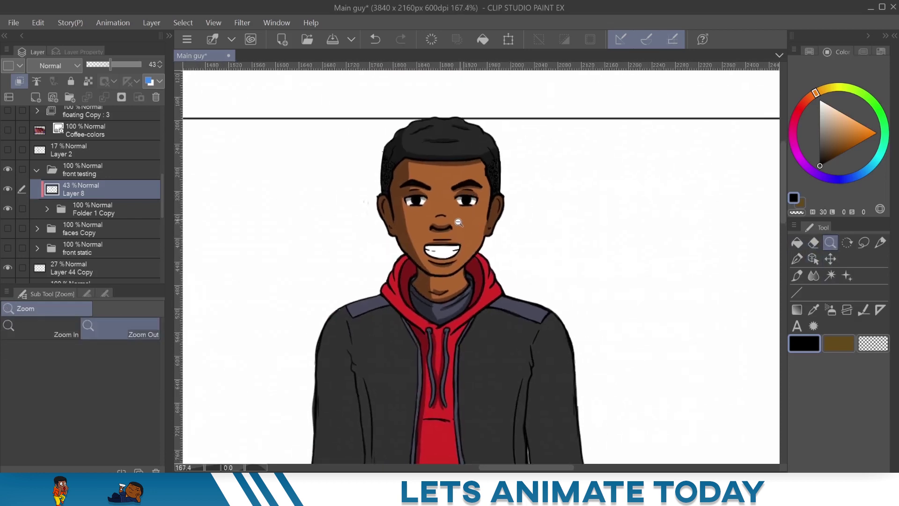
# Add a new raster layer above Layer 8, clip it to the layer below and set its opacity to 52%
pyautogui.click(461, 222)
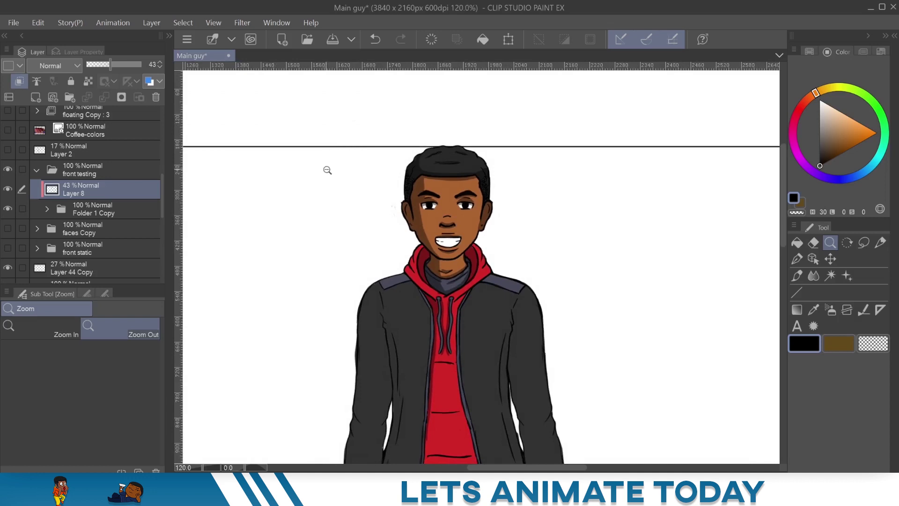
pyautogui.hotkey('ctrl', 'shift', 'n')
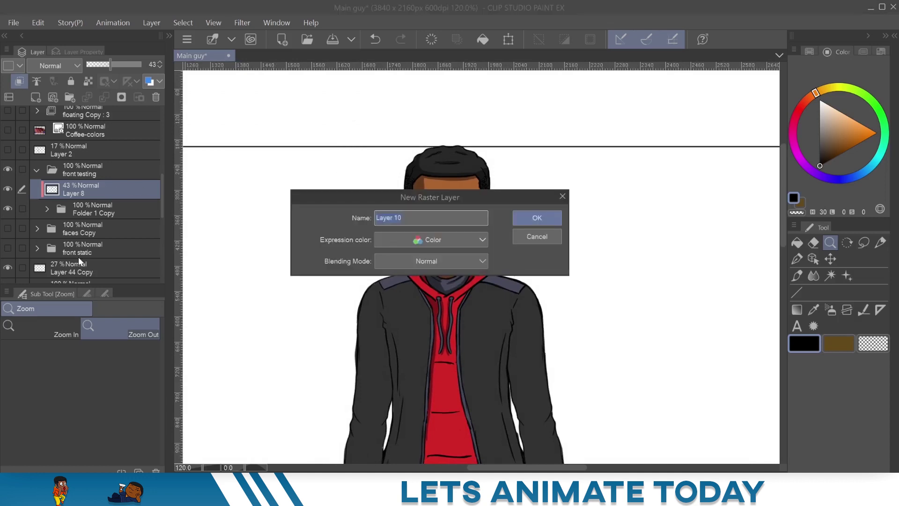
pyautogui.click(536, 216)
pyautogui.rightClick(106, 189)
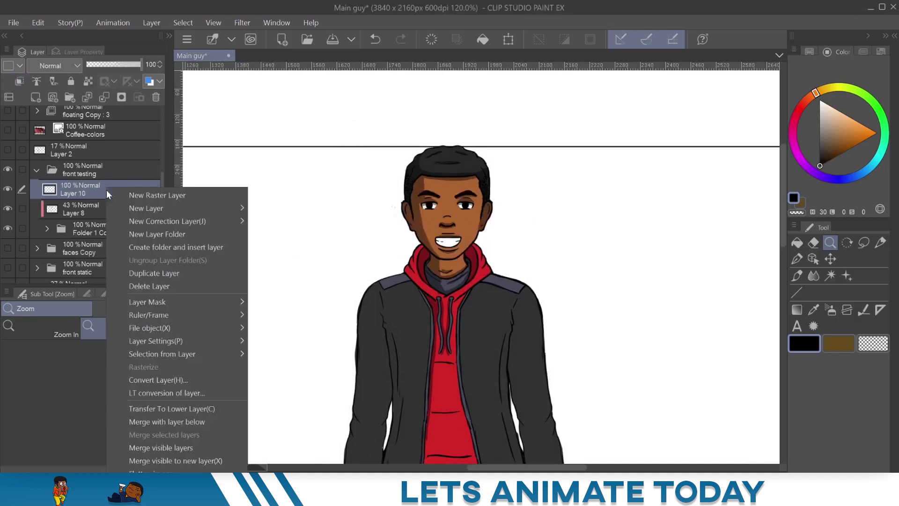
pyautogui.moveTo(210, 340)
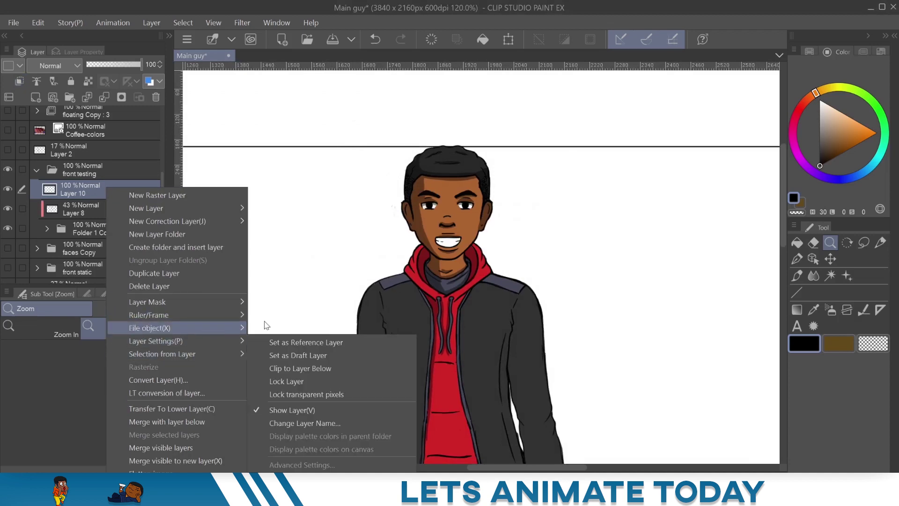
pyautogui.click(300, 368)
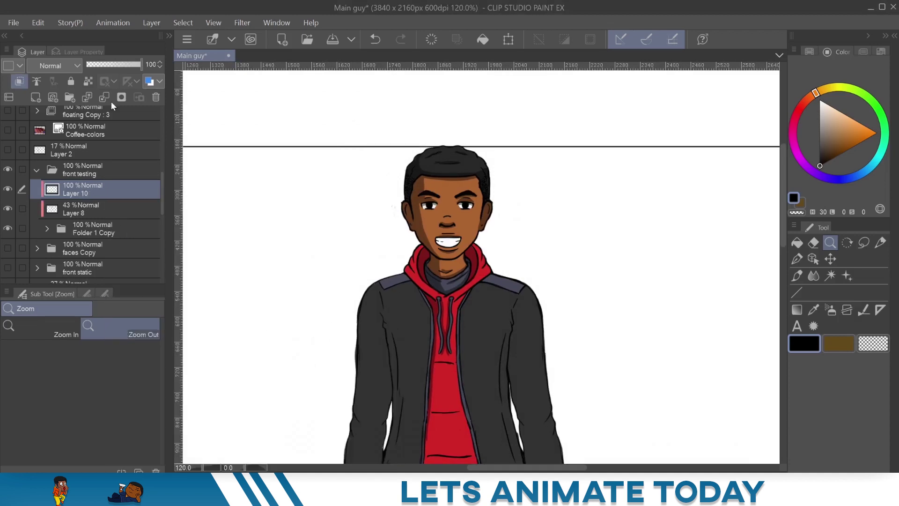
pyautogui.moveTo(121, 65); pyautogui.dragTo(113, 65)
# Rotate the canvas so the face lies sideways and raise Layer 10's opacity to 100% for G-pen work
pyautogui.moveTo(453, 261); pyautogui.dragTo(529, 266)
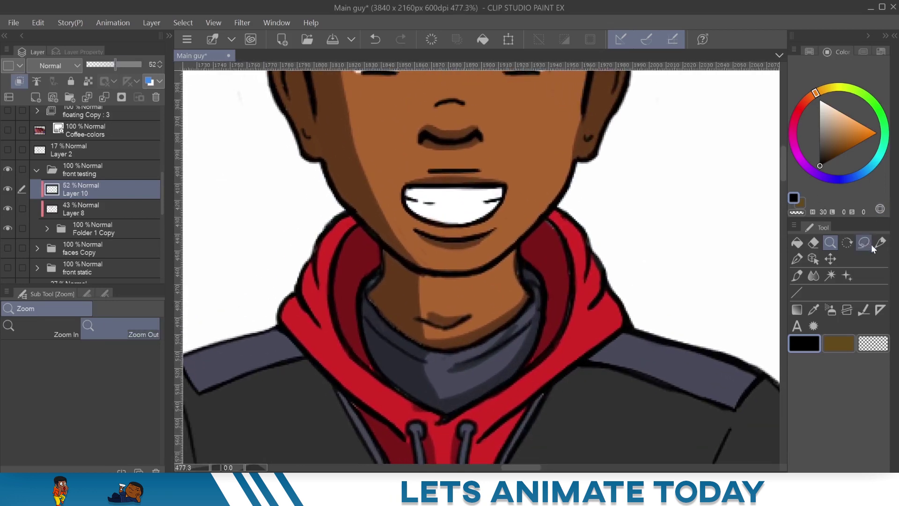
pyautogui.click(846, 242)
pyautogui.moveTo(605, 244)
pyautogui.mouseDown()
pyautogui.moveTo(463, 364)
pyautogui.moveTo(454, 362)
pyautogui.mouseUp()
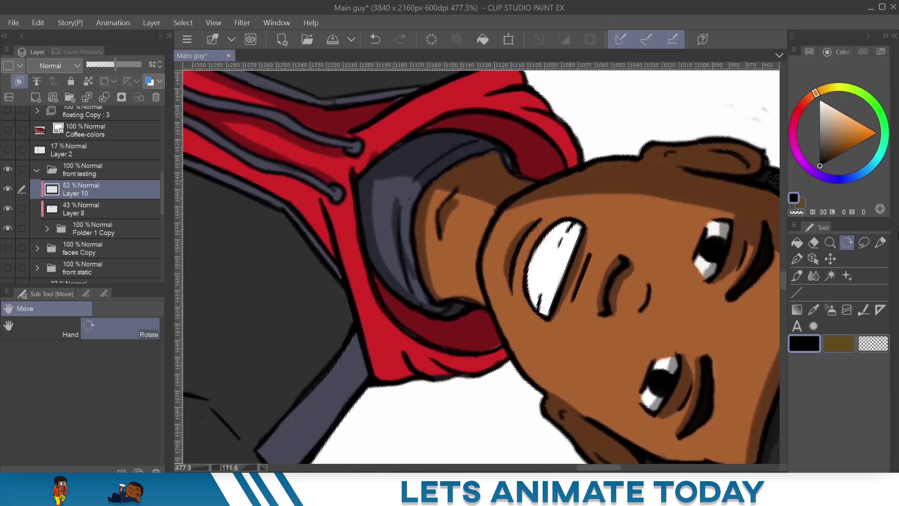
pyautogui.click(797, 258)
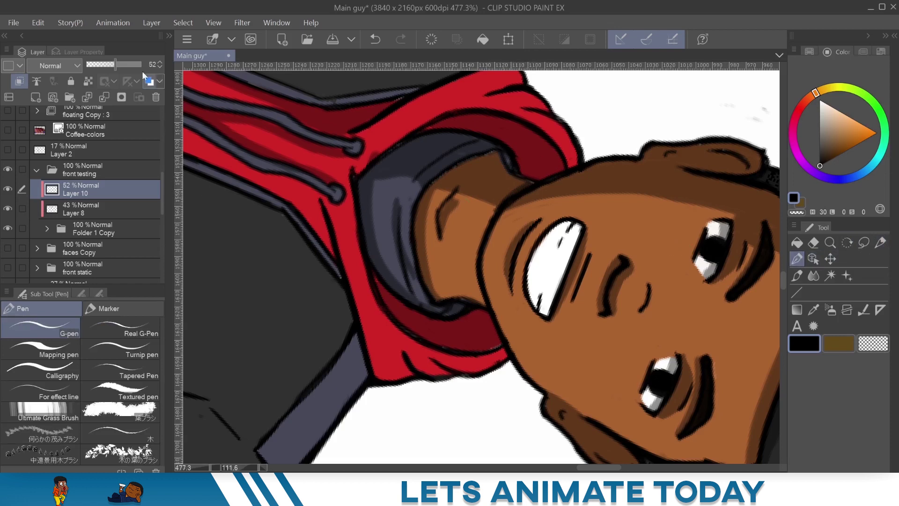
pyautogui.moveTo(114, 64); pyautogui.dragTo(141, 64)
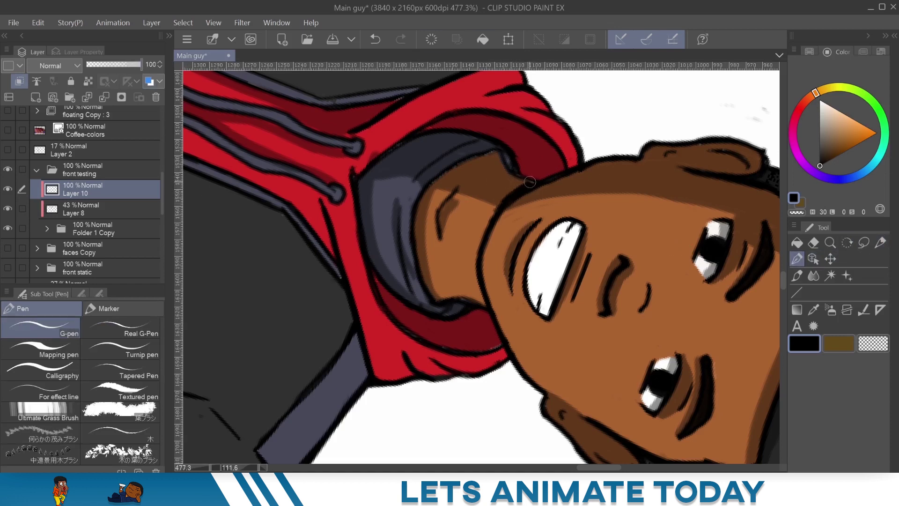
# Thicken the outline under the chin into a black shadow line with the G-pen, and reset the canvas rotation
pyautogui.moveTo(496, 200)
pyautogui.mouseDown()
pyautogui.moveTo(473, 262)
pyautogui.moveTo(482, 309)
pyautogui.mouseUp()
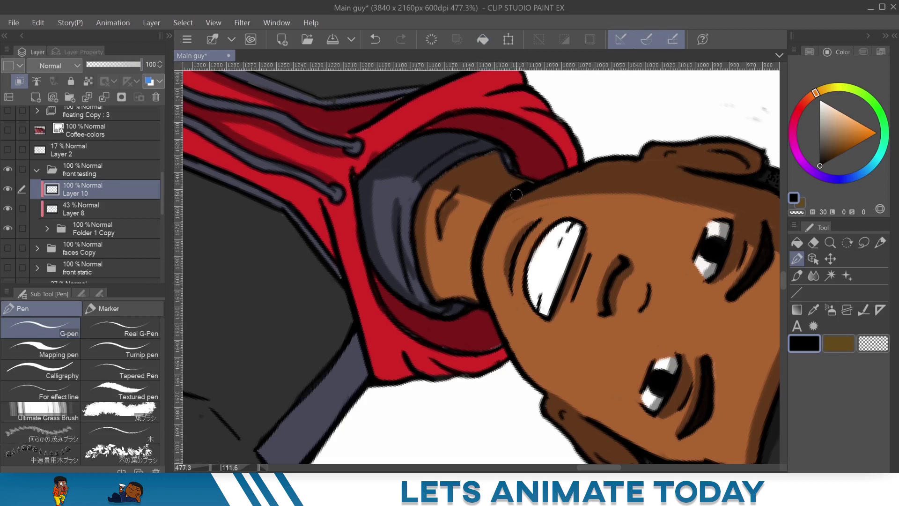
pyautogui.moveTo(500, 198)
pyautogui.mouseDown()
pyautogui.moveTo(473, 267)
pyautogui.moveTo(479, 293)
pyautogui.moveTo(469, 244)
pyautogui.moveTo(484, 215)
pyautogui.moveTo(533, 180)
pyautogui.moveTo(492, 210)
pyautogui.moveTo(476, 267)
pyautogui.mouseUp()
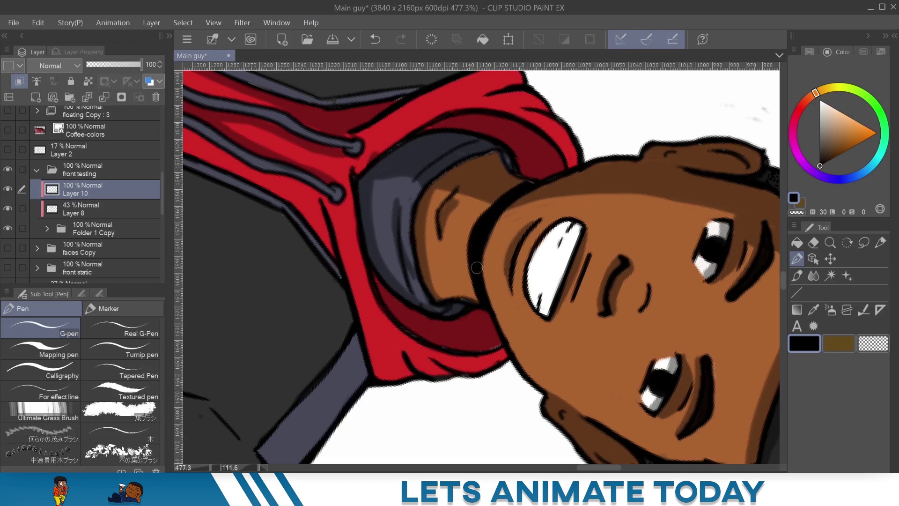
pyautogui.moveTo(540, 177)
pyautogui.mouseDown()
pyautogui.moveTo(504, 191)
pyautogui.moveTo(475, 229)
pyautogui.mouseUp()
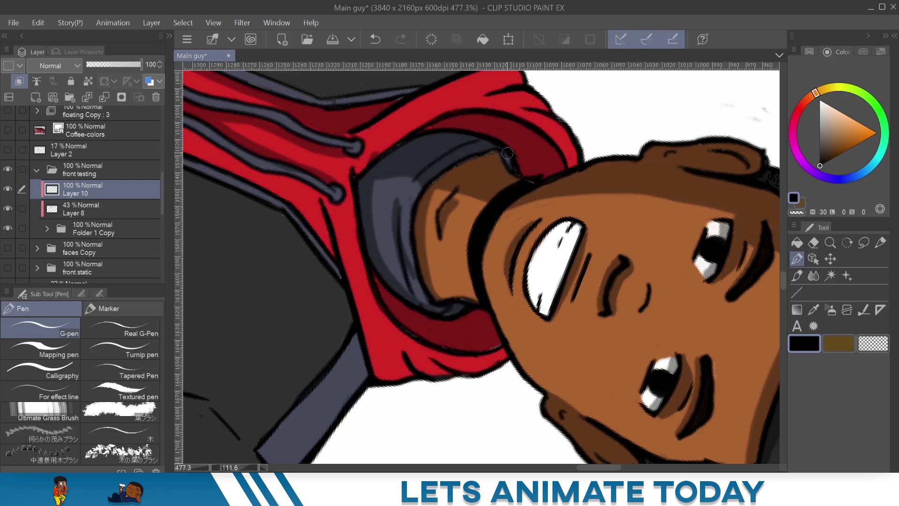
pyautogui.click(375, 39)
pyautogui.moveTo(533, 182); pyautogui.dragTo(539, 180)
pyautogui.doubleClick(834, 241)
pyautogui.doubleClick(847, 243)
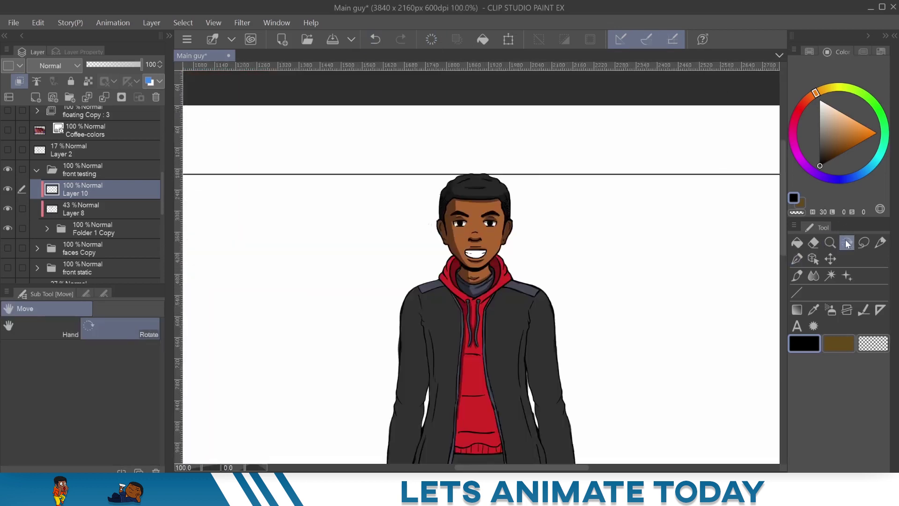
# Try to extend the underside of the chin shadow line with the G-pen and undo the stroke
pyautogui.moveTo(584, 295); pyautogui.dragTo(524, 222)
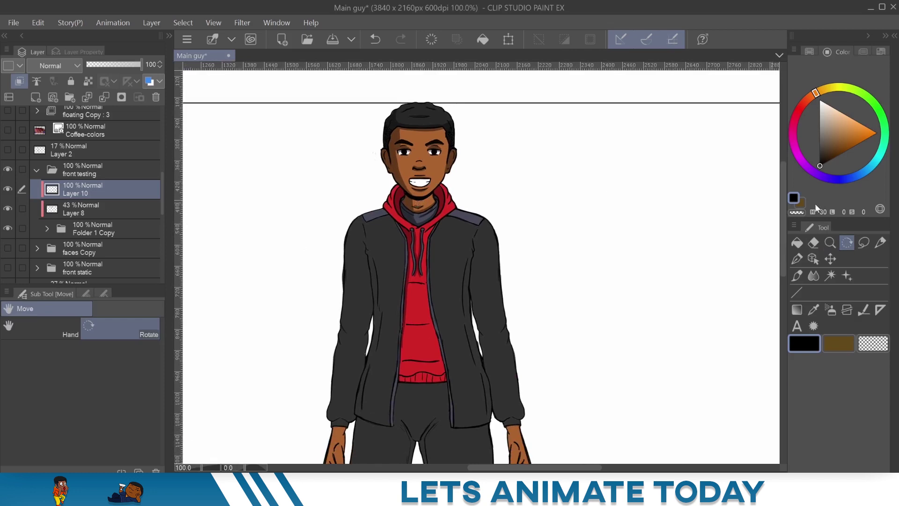
pyautogui.click(834, 244)
pyautogui.moveTo(428, 193); pyautogui.dragTo(698, 139)
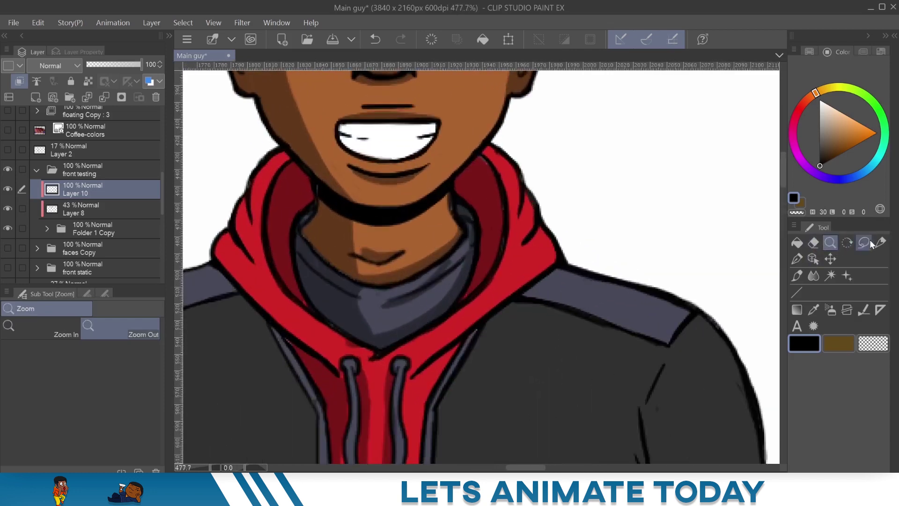
pyautogui.click(796, 258)
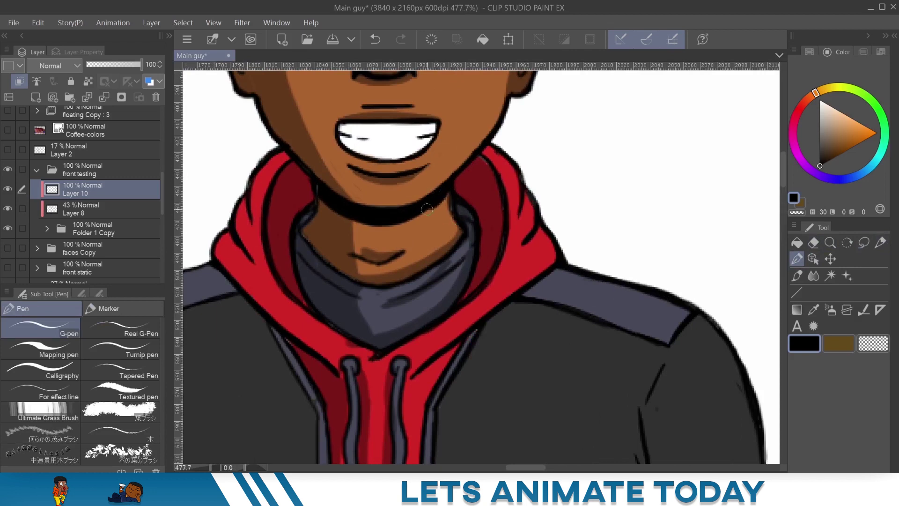
pyautogui.moveTo(427, 210); pyautogui.dragTo(398, 224)
pyautogui.hotkey('ctrl', 'z')
# Thicken the line between the face and the ear on the right down to the jaw with the G-pen
pyautogui.click(830, 245)
pyautogui.scroll(-8, 501, 200)
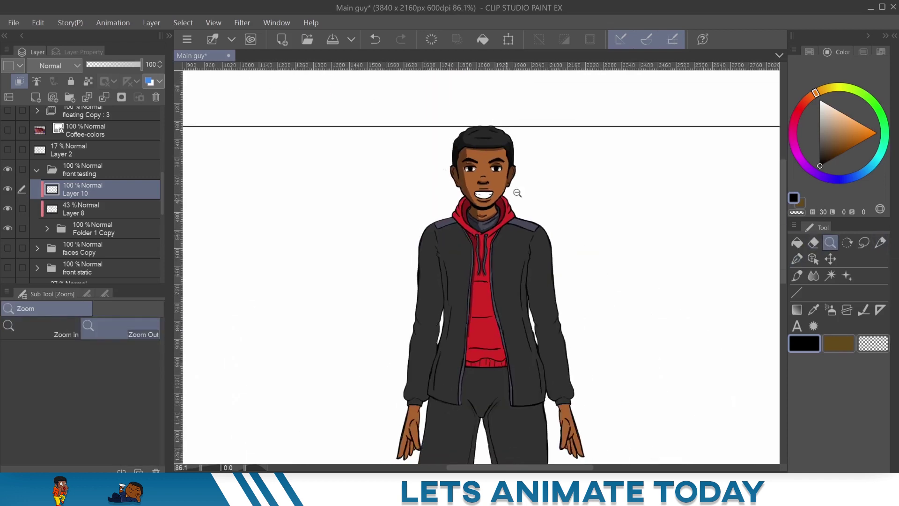
pyautogui.moveTo(614, 201); pyautogui.dragTo(566, 153)
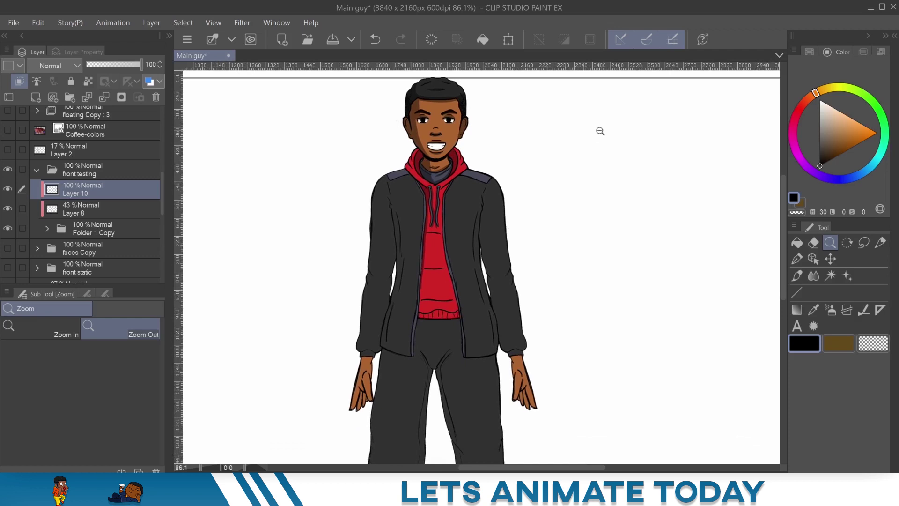
pyautogui.moveTo(453, 171); pyautogui.dragTo(458, 125)
pyautogui.moveTo(458, 125); pyautogui.dragTo(452, 223)
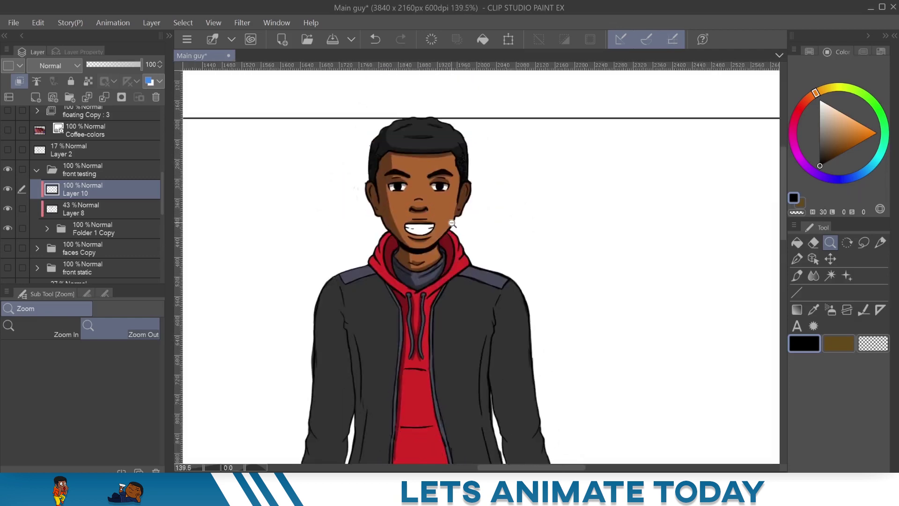
pyautogui.scroll(10, 495, 154)
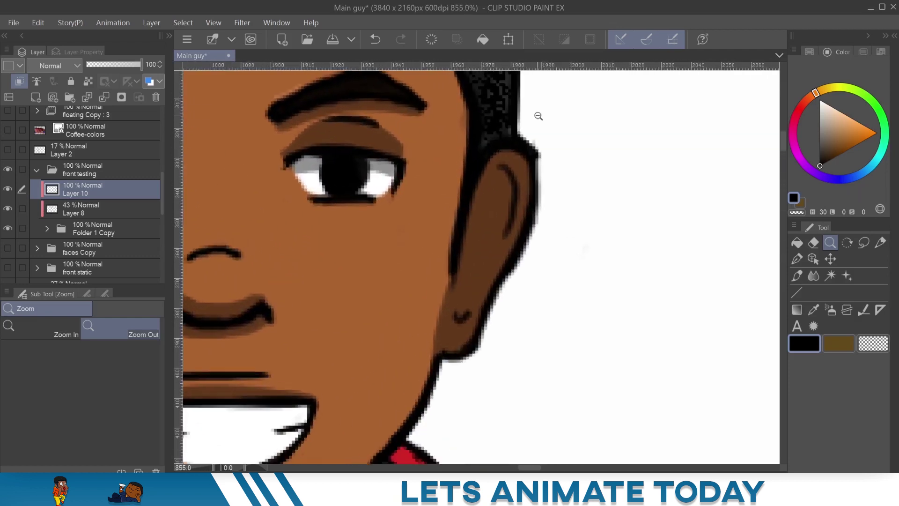
pyautogui.click(796, 260)
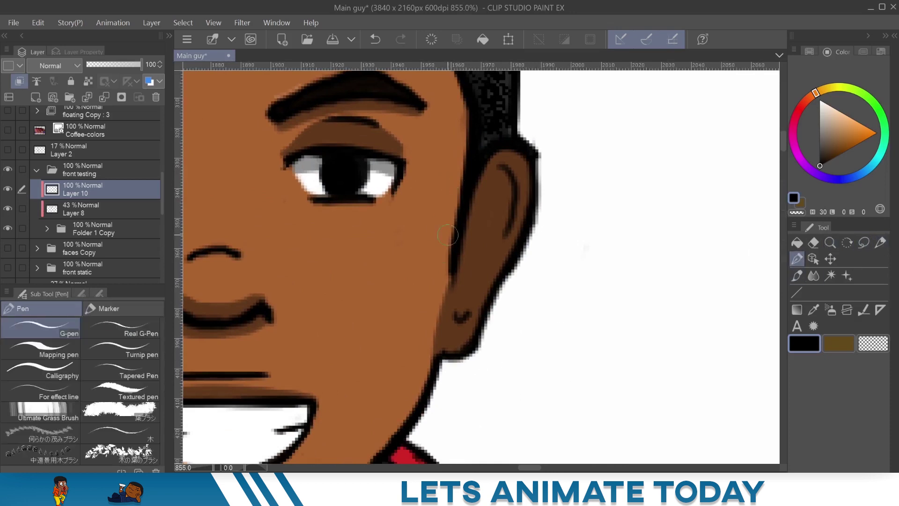
pyautogui.moveTo(497, 171)
pyautogui.mouseDown()
pyautogui.moveTo(502, 189)
pyautogui.moveTo(496, 177)
pyautogui.moveTo(443, 329)
pyautogui.moveTo(451, 277)
pyautogui.moveTo(431, 365)
pyautogui.mouseUp()
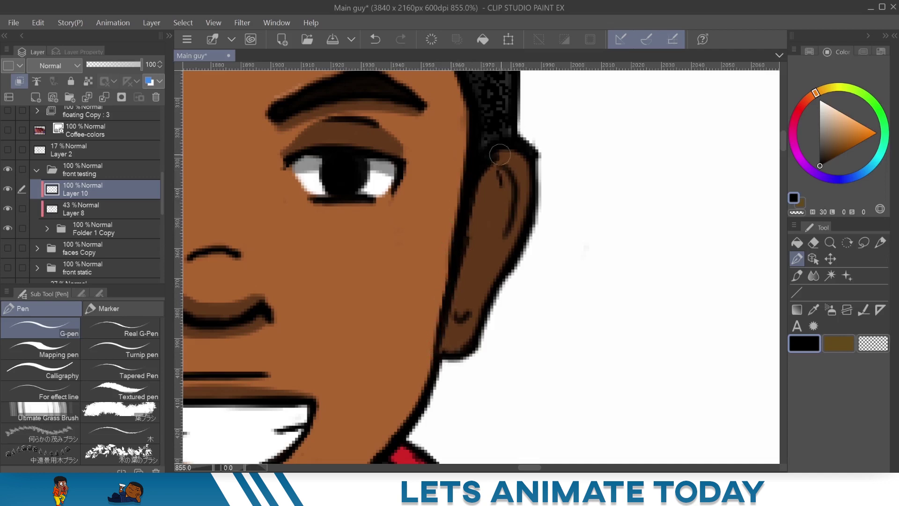
pyautogui.moveTo(501, 150); pyautogui.dragTo(452, 259)
# Try adding dark strokes inside the upper part of the right ear and undo them
pyautogui.moveTo(504, 177); pyautogui.dragTo(503, 188)
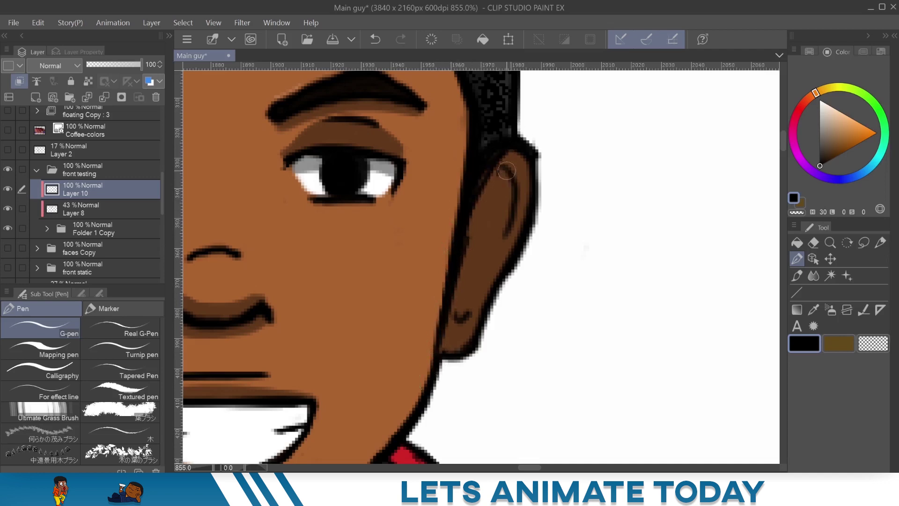
pyautogui.moveTo(510, 152); pyautogui.dragTo(487, 185)
pyautogui.hotkey('ctrl', 'z')
pyautogui.hotkey('ctrl', 'z')
pyautogui.hotkey('ctrl', 'z')
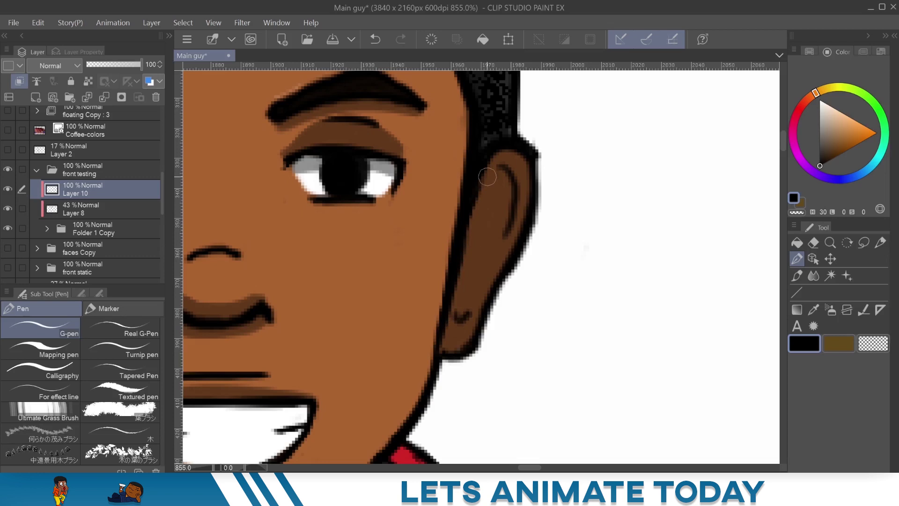
# Thicken the line between the face and the ear on the left down to the earlobe with the G-pen
pyautogui.moveTo(388, 284); pyautogui.dragTo(781, 199)
pyautogui.moveTo(424, 269); pyautogui.dragTo(389, 349)
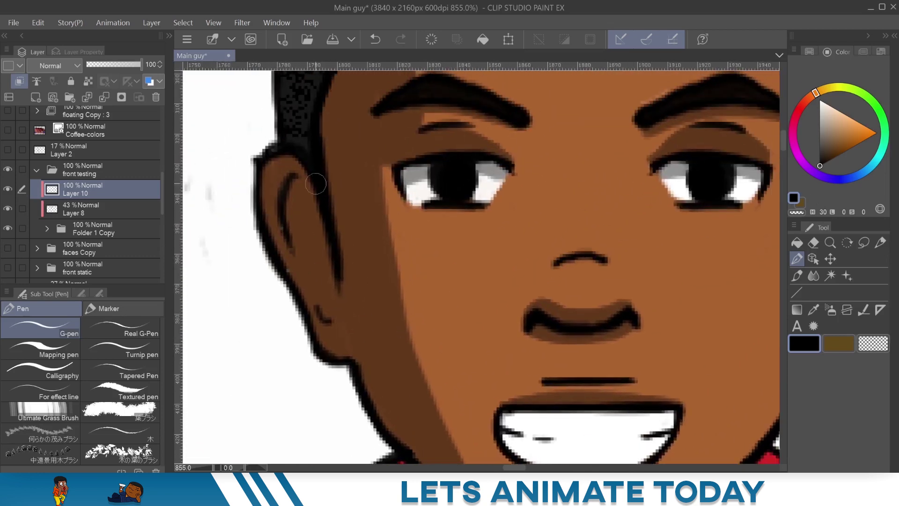
pyautogui.moveTo(331, 245); pyautogui.dragTo(342, 321)
pyautogui.moveTo(334, 217); pyautogui.dragTo(348, 343)
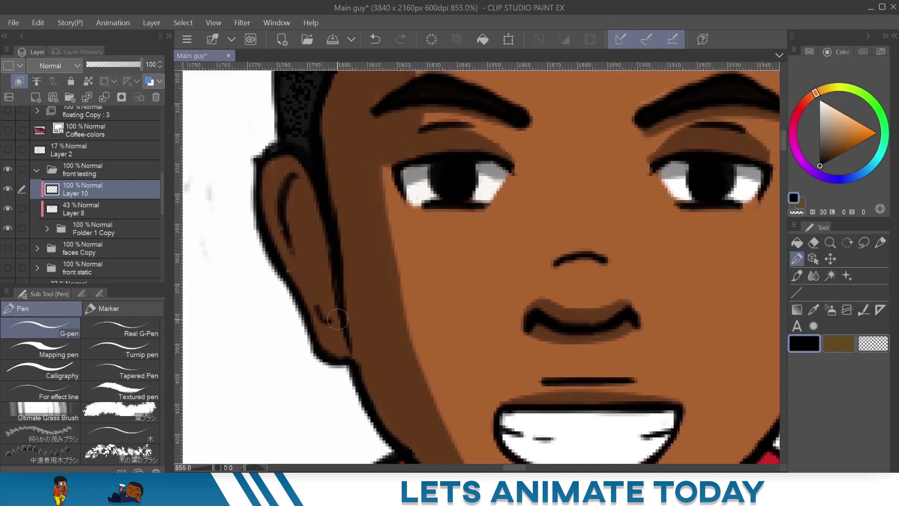
pyautogui.moveTo(337, 244); pyautogui.dragTo(354, 370)
# Lower Layer 10's opacity to 58%
pyautogui.moveTo(586, 324); pyautogui.dragTo(342, 277)
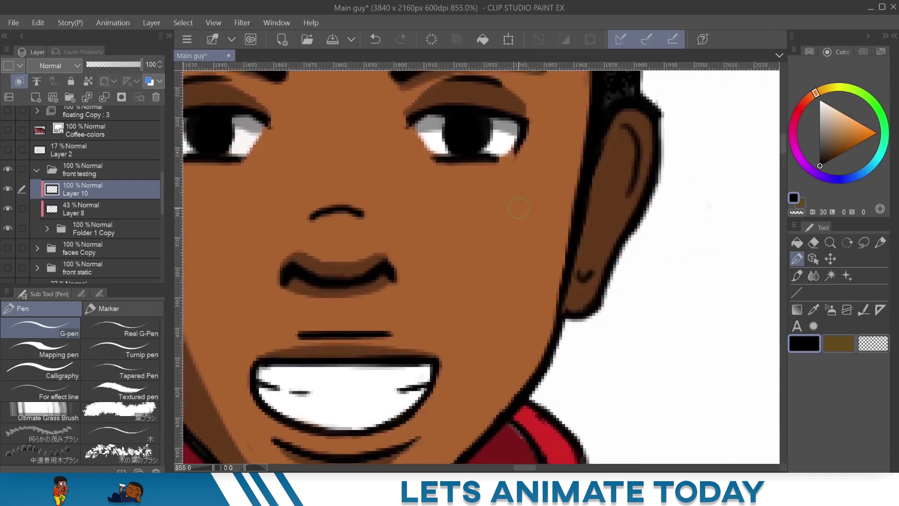
pyautogui.click(828, 241)
pyautogui.scroll(-5, 611, 214)
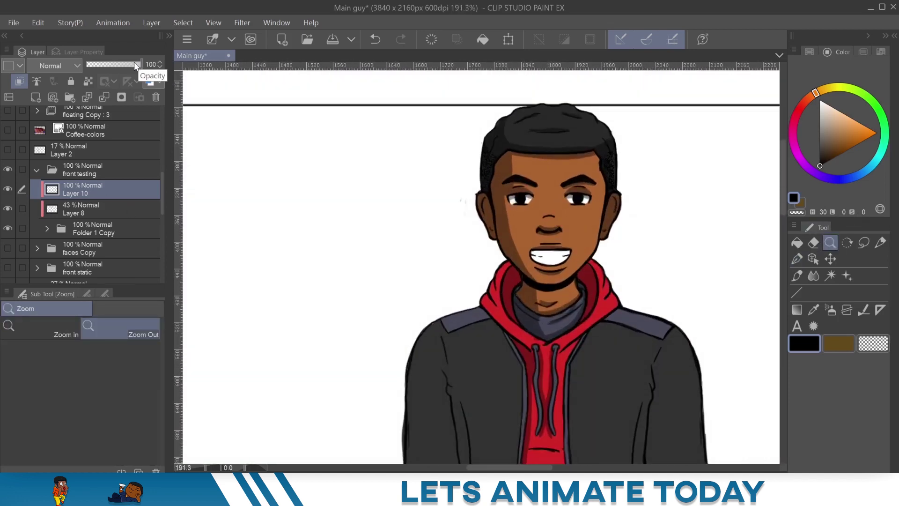
pyautogui.moveTo(137, 63); pyautogui.dragTo(132, 64)
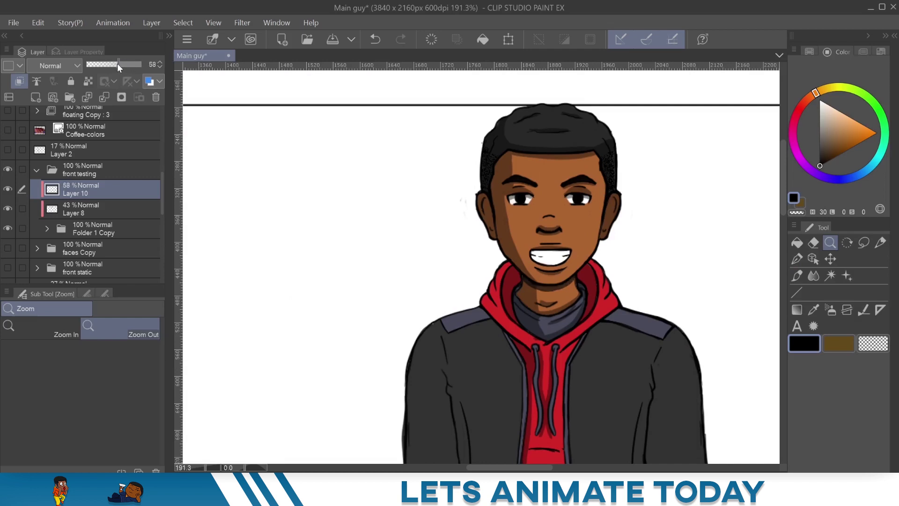
pyautogui.moveTo(504, 219); pyautogui.dragTo(541, 185)
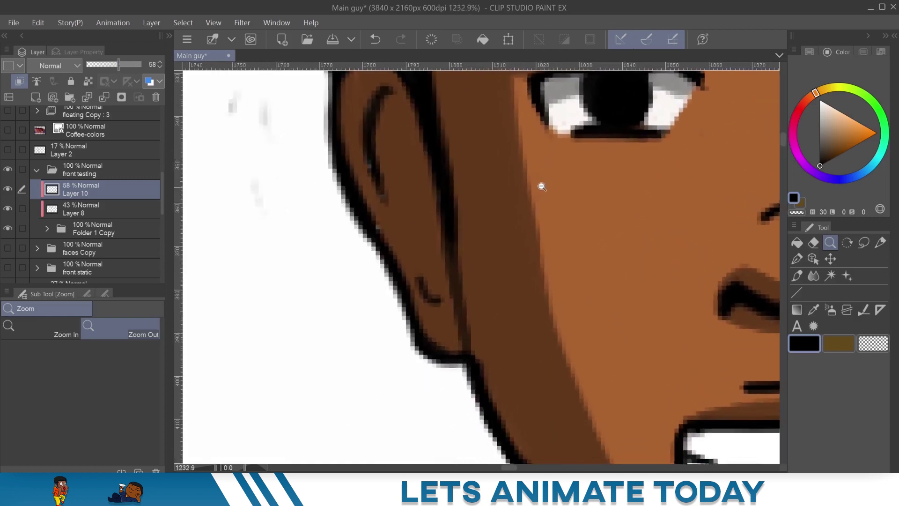
pyautogui.click(815, 242)
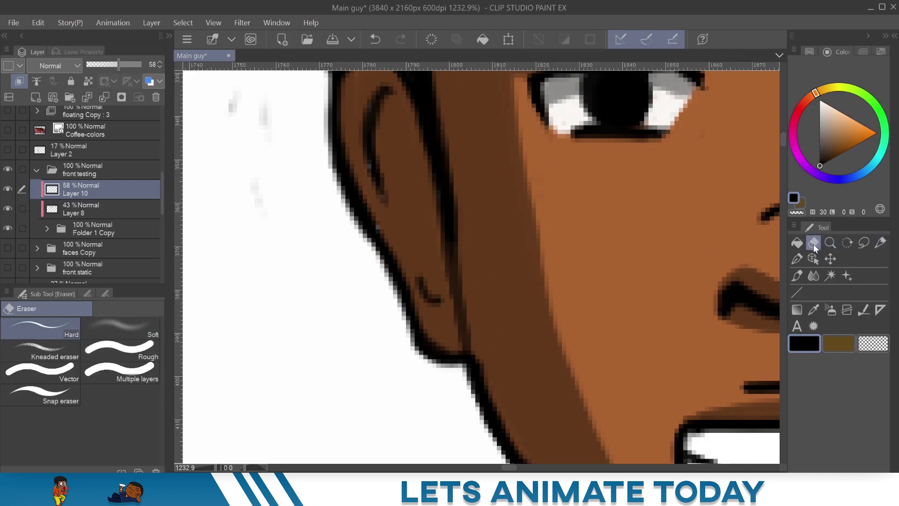
pyautogui.click(829, 242)
pyautogui.moveTo(629, 186); pyautogui.dragTo(583, 226)
pyautogui.moveTo(667, 199); pyautogui.dragTo(510, 162)
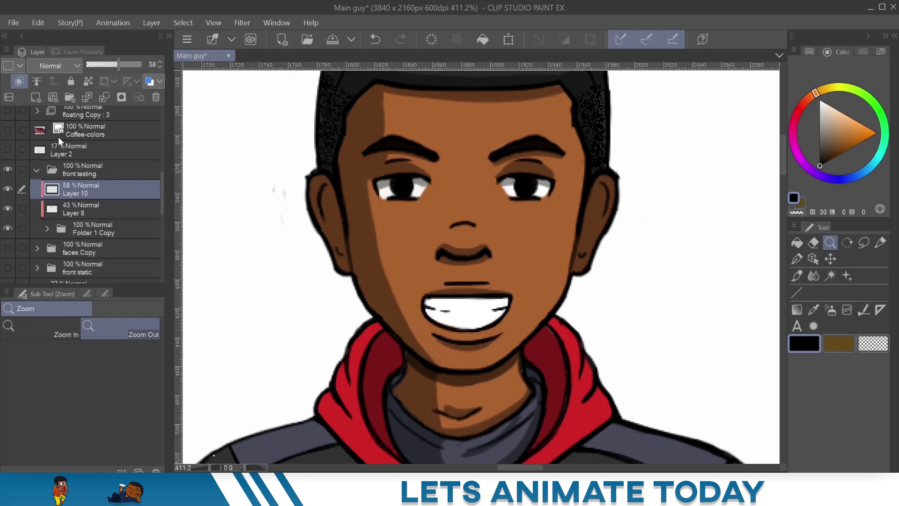
# Add a new raster layer named "highlights" above Layer 10
pyautogui.hotkey('ctrl', 'shift', 'n')
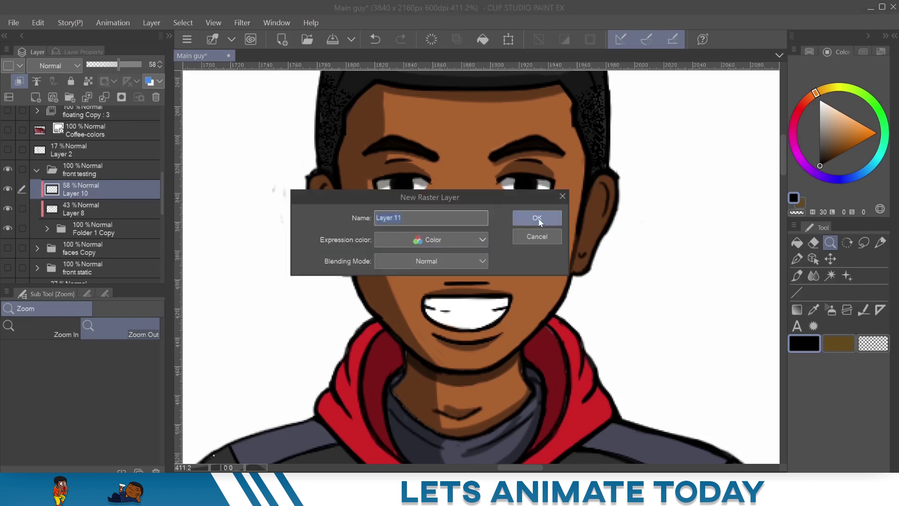
pyautogui.write('hi')
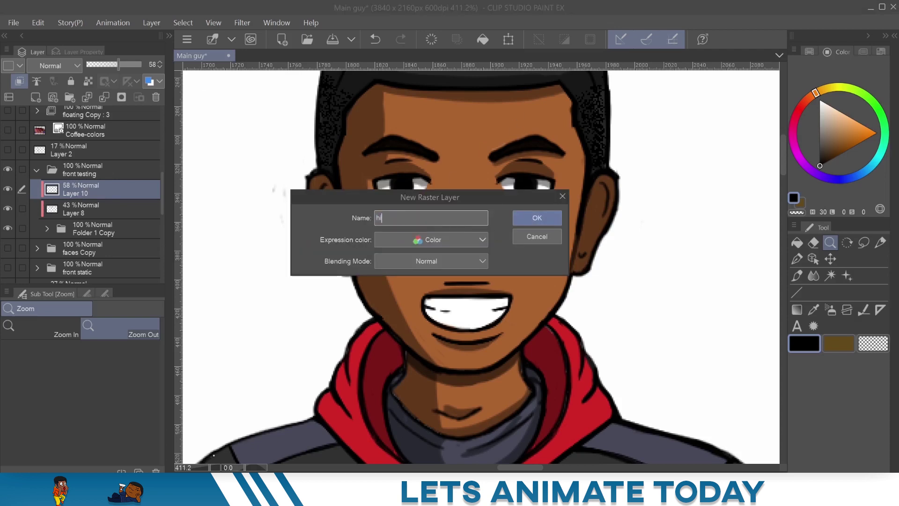
pyautogui.write('ghlights')
pyautogui.press('Return')
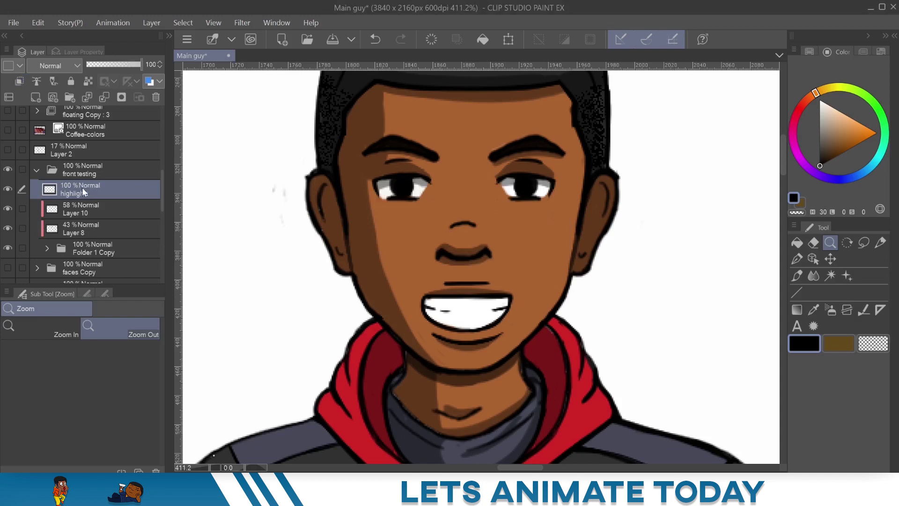
# Clip the highlights layer to the layer below
pyautogui.rightClick(95, 187)
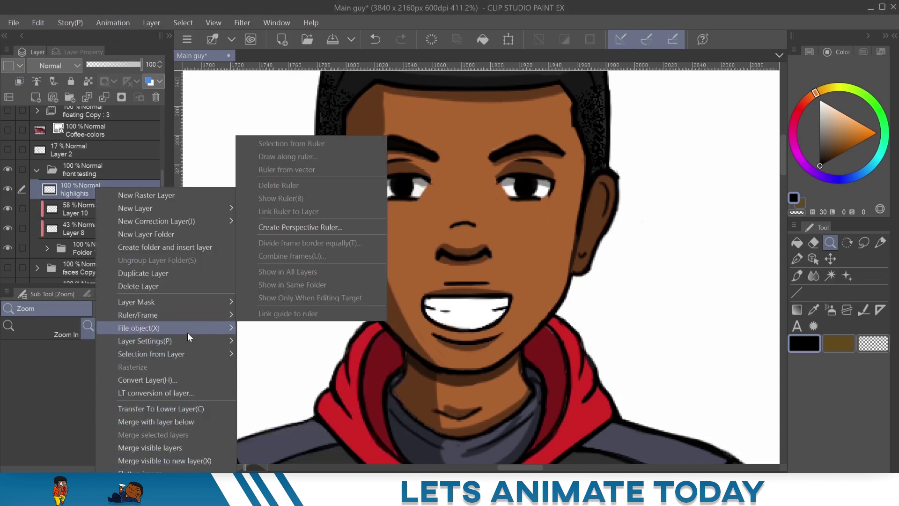
pyautogui.moveTo(187, 346)
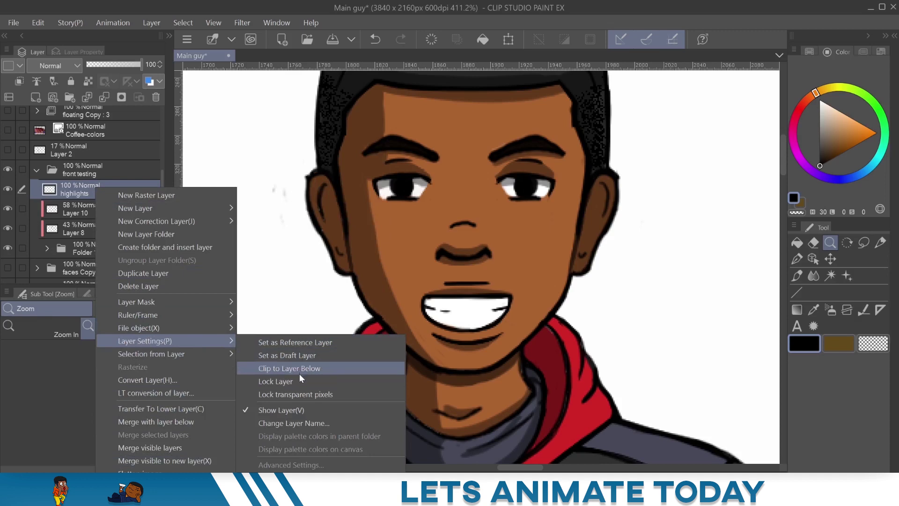
pyautogui.click(289, 368)
# Switch to the G-pen and set the drawing colour to white for the highlights
pyautogui.hscroll(3, 605, 274)
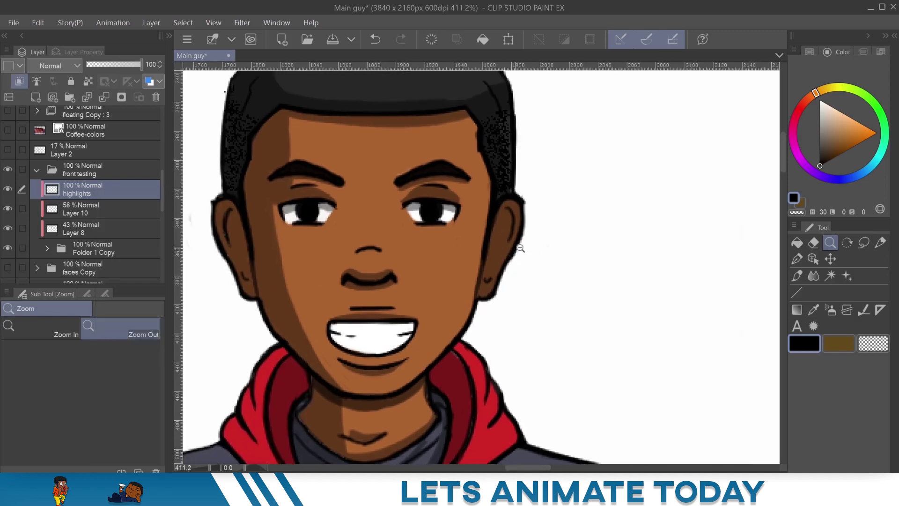
pyautogui.scroll(3, 451, 291)
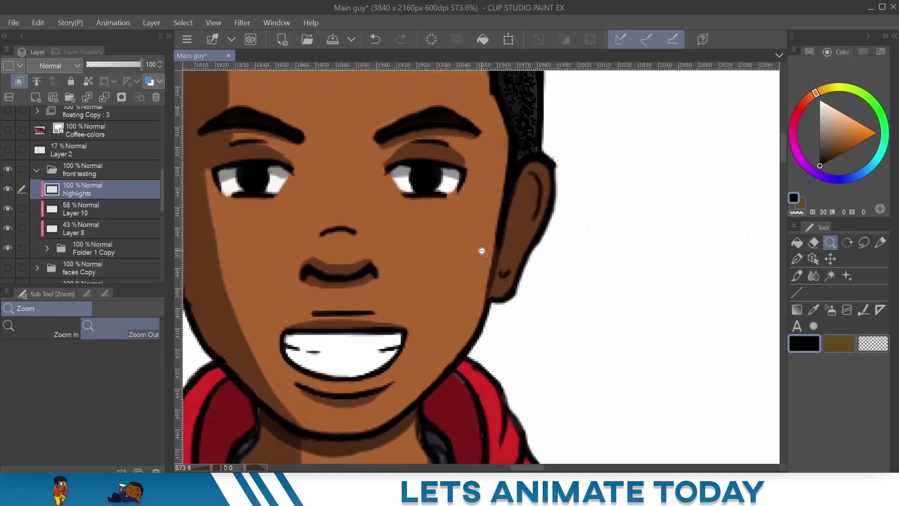
pyautogui.click(796, 259)
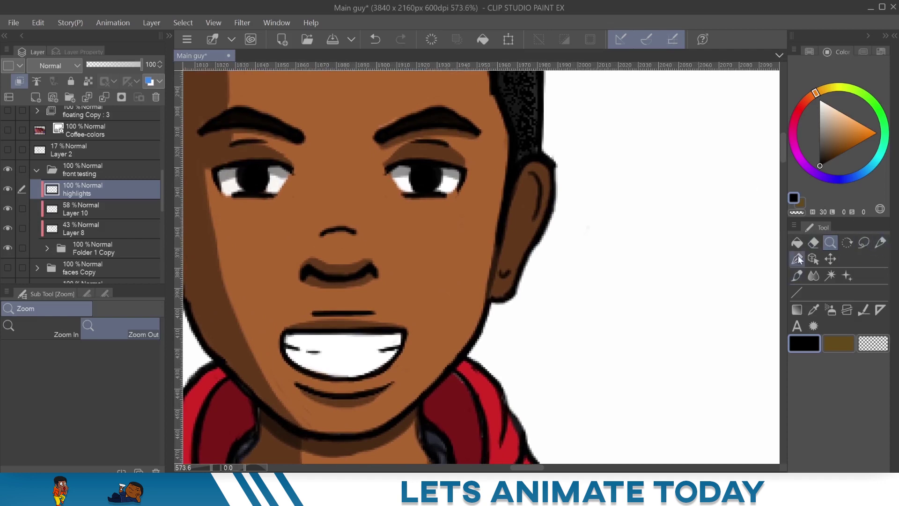
pyautogui.click(820, 100)
pyautogui.moveTo(498, 270); pyautogui.dragTo(531, 226)
pyautogui.moveTo(499, 281); pyautogui.dragTo(495, 288)
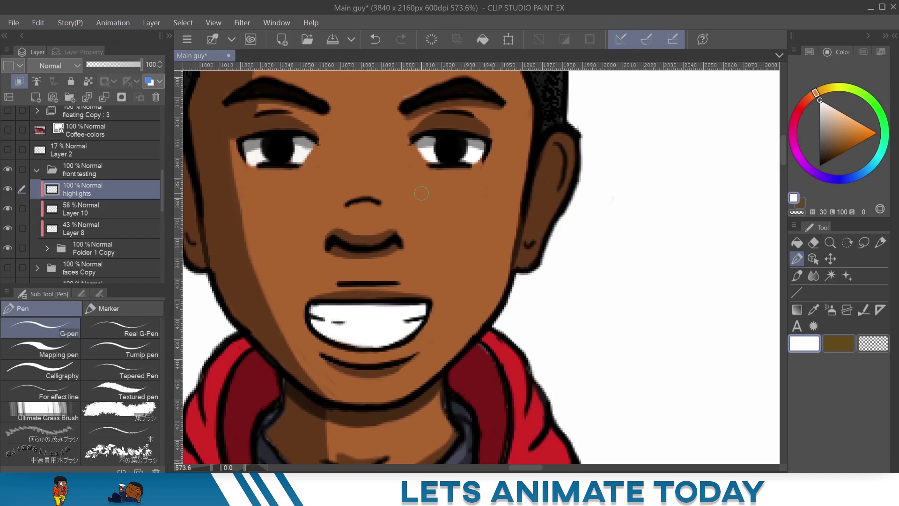
# Enlarge the G-pen's brush size and set the highlights layer's blending mode to Add (Glow)
pyautogui.scroll(-4, 450, 244)
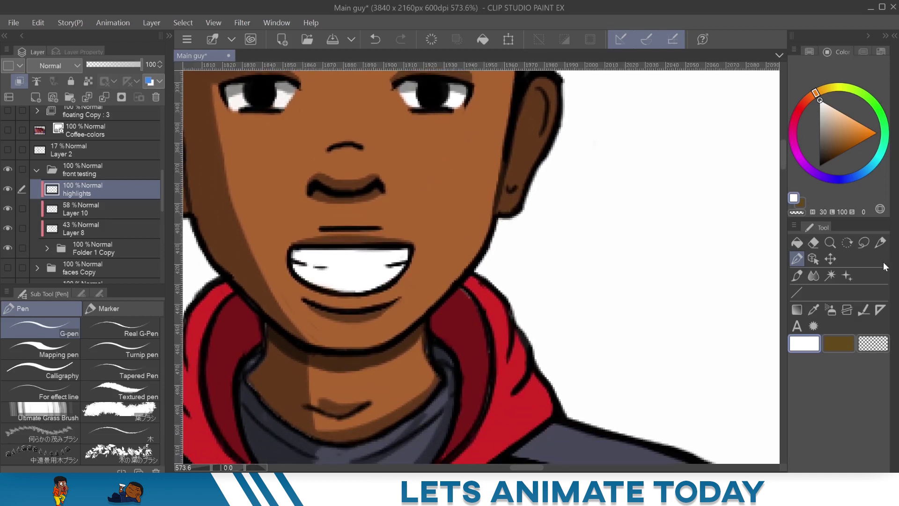
pyautogui.click(880, 242)
pyautogui.click(797, 258)
pyautogui.press(']')
pyautogui.press(']')
pyautogui.press(']')
pyautogui.press(']')
pyautogui.click(68, 69)
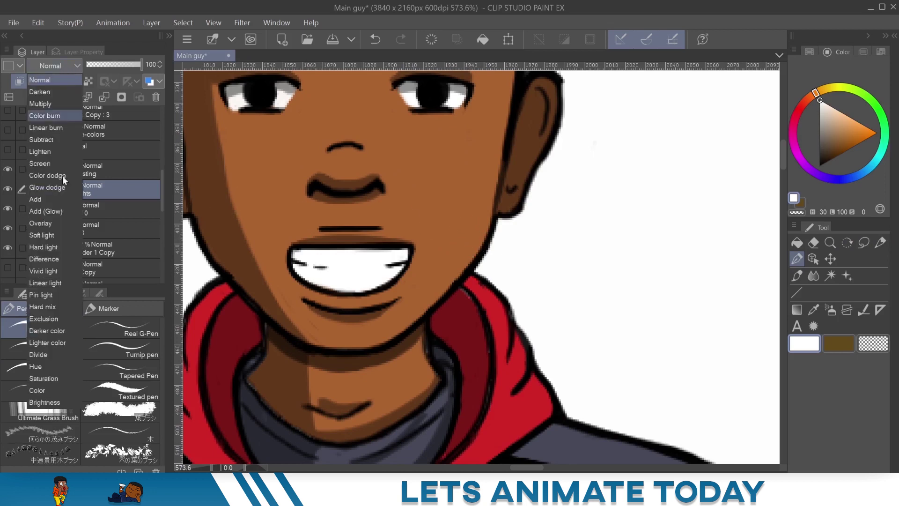
pyautogui.click(56, 212)
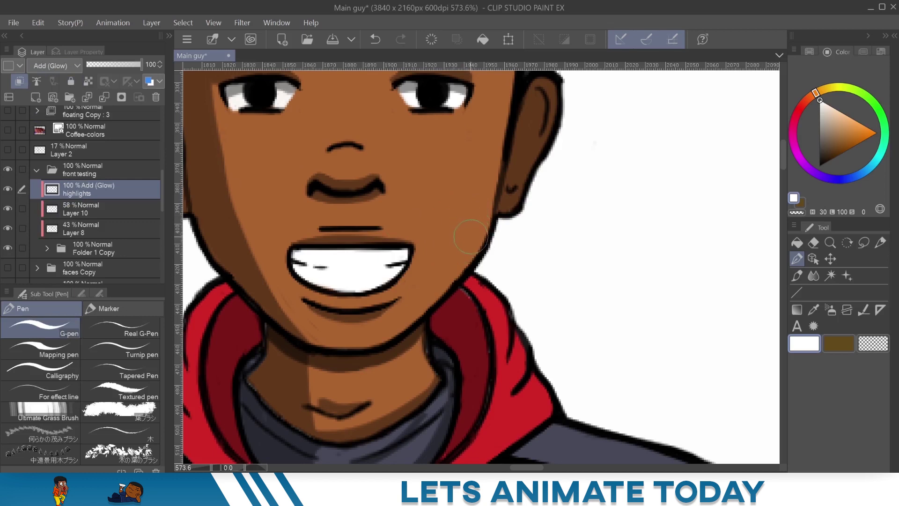
# Paint a white highlight along the jawline on the right and lower the highlights layer's opacity to 17%
pyautogui.moveTo(484, 224); pyautogui.dragTo(429, 296)
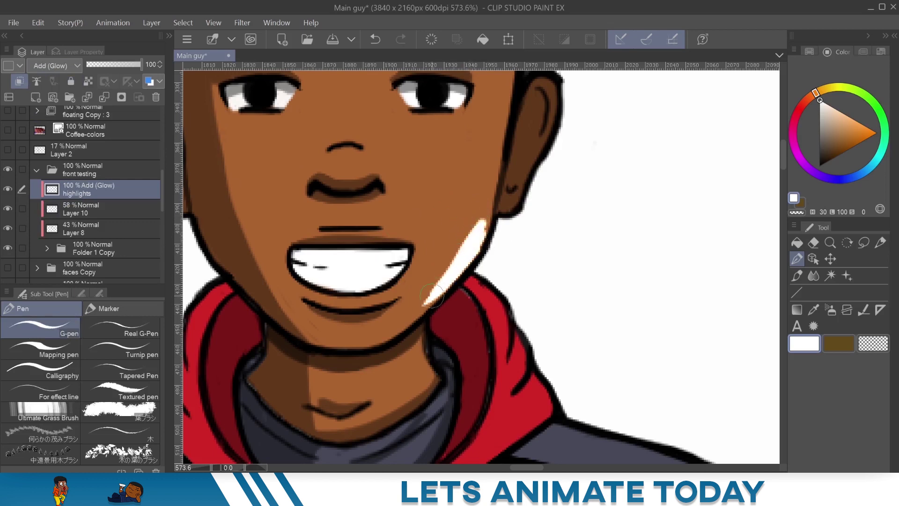
pyautogui.moveTo(482, 226); pyautogui.dragTo(376, 335)
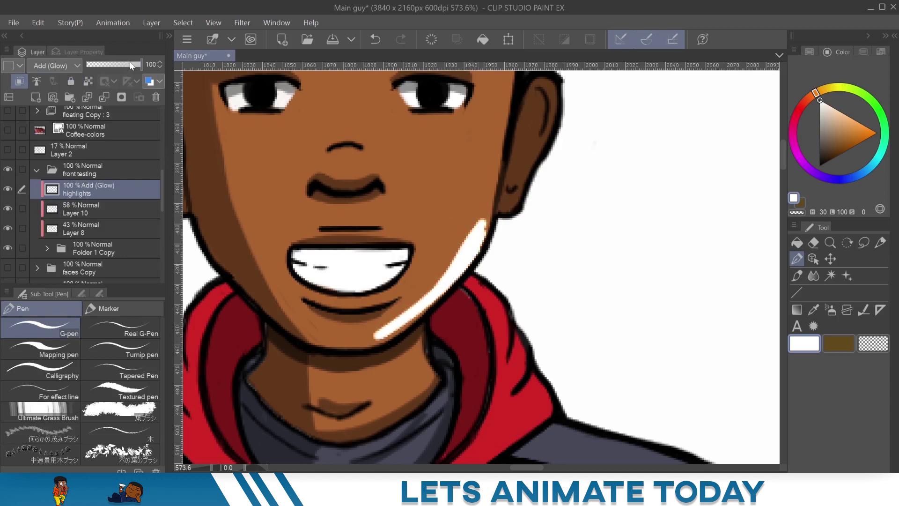
pyautogui.moveTo(130, 62); pyautogui.dragTo(100, 66)
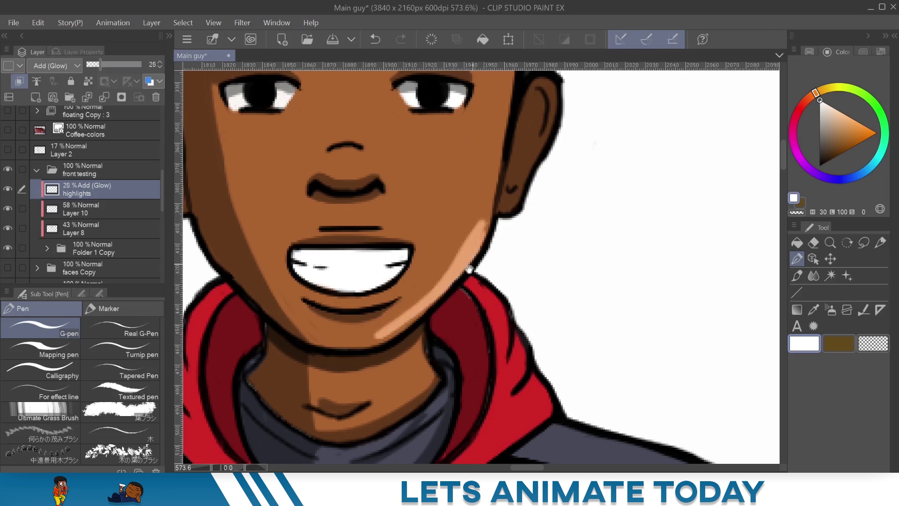
pyautogui.moveTo(472, 248); pyautogui.dragTo(421, 281)
pyautogui.moveTo(99, 66); pyautogui.dragTo(96, 66)
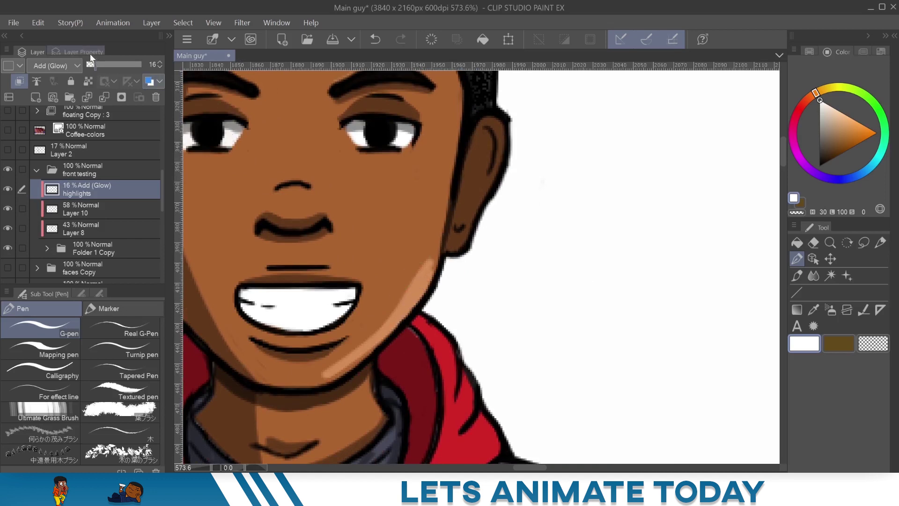
pyautogui.click(161, 62)
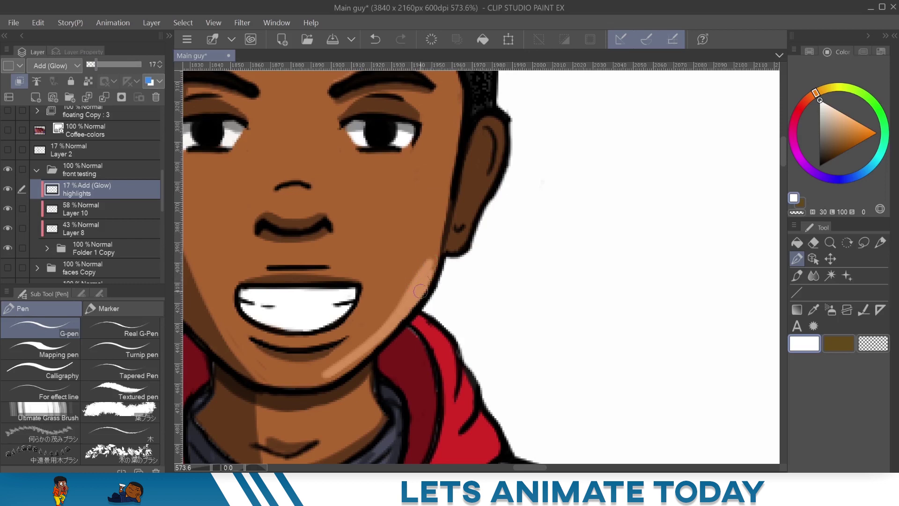
# Extend the highlight up the right edge of the face to the temple and down along the jaw to the chin
pyautogui.moveTo(431, 262)
pyautogui.mouseDown()
pyautogui.moveTo(452, 183)
pyautogui.moveTo(451, 113)
pyautogui.moveTo(433, 265)
pyautogui.mouseUp()
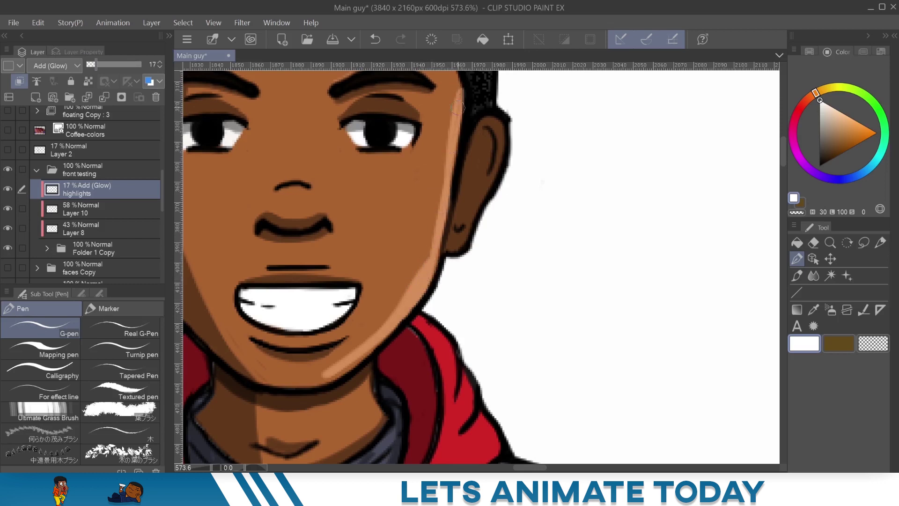
pyautogui.moveTo(457, 108); pyautogui.dragTo(435, 244)
pyautogui.moveTo(420, 283)
pyautogui.mouseDown()
pyautogui.moveTo(347, 368)
pyautogui.moveTo(309, 388)
pyautogui.mouseUp()
pyautogui.click(829, 242)
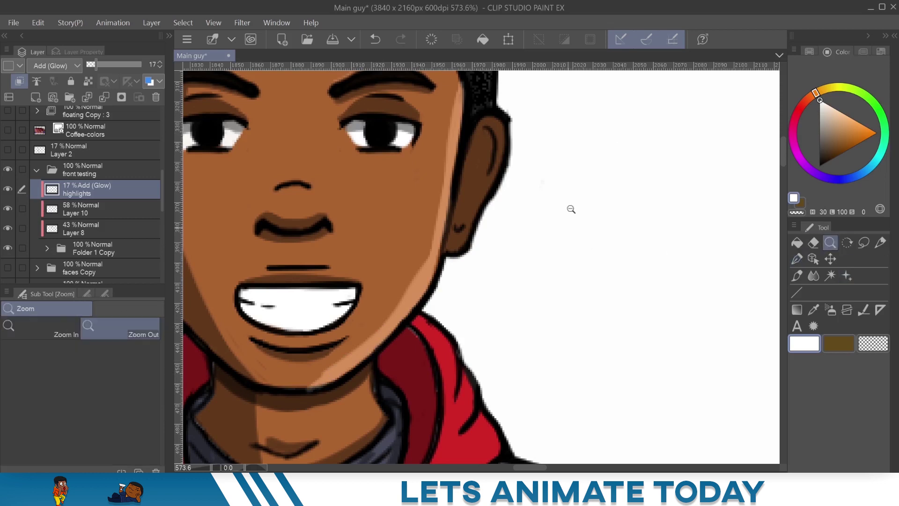
pyautogui.moveTo(569, 187); pyautogui.dragTo(491, 264)
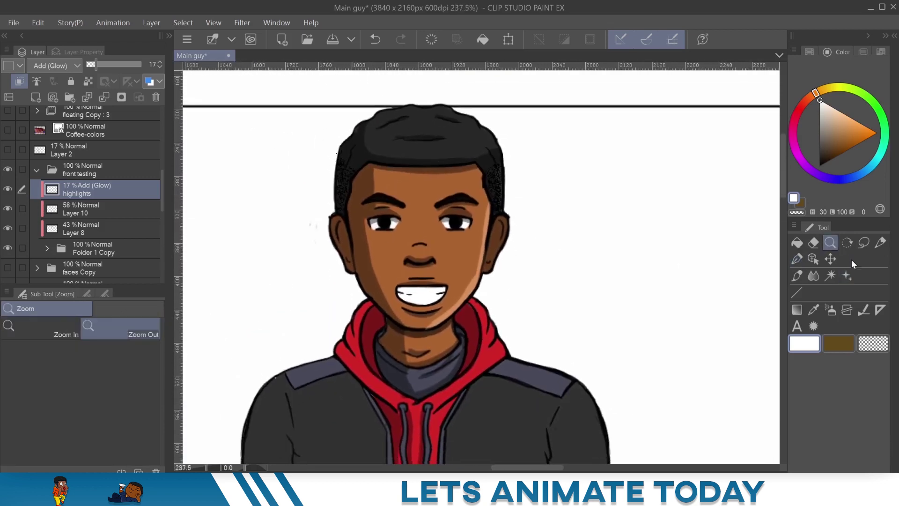
pyautogui.click(797, 259)
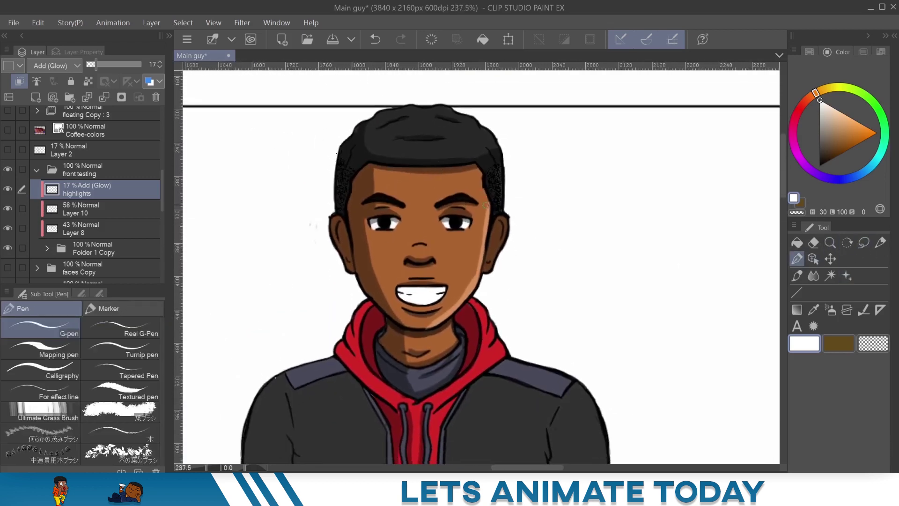
pyautogui.moveTo(486, 203); pyautogui.dragTo(472, 289)
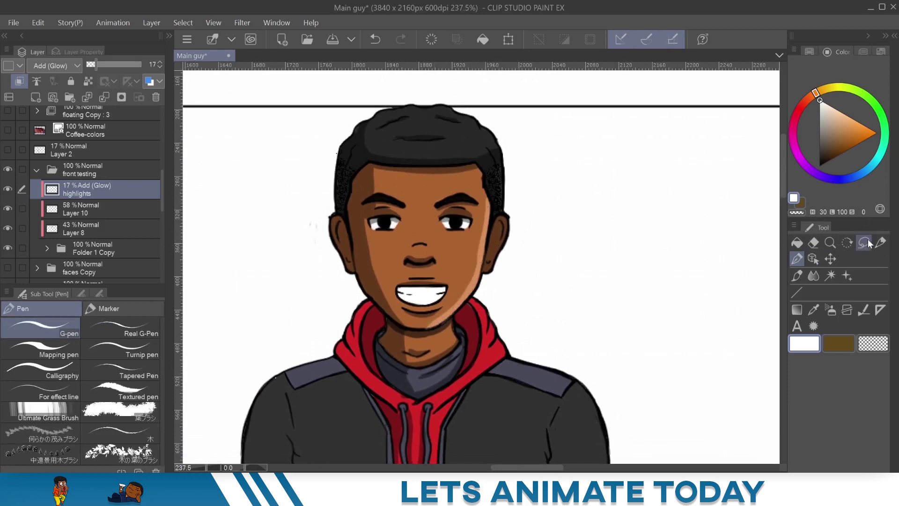
# Trim the inner edge of the highlight along the right cheek and chin with the Hard eraser
pyautogui.click(814, 243)
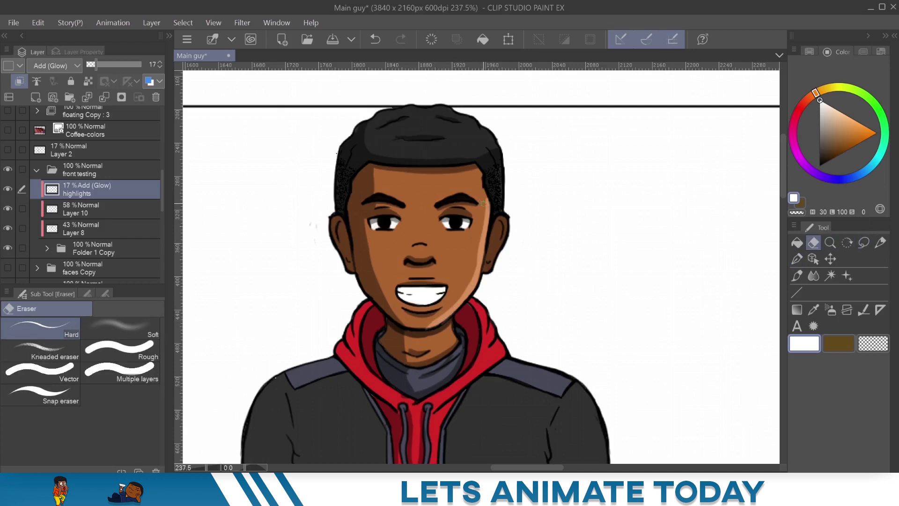
pyautogui.moveTo(484, 200); pyautogui.dragTo(479, 237)
pyautogui.moveTo(447, 308); pyautogui.dragTo(424, 334)
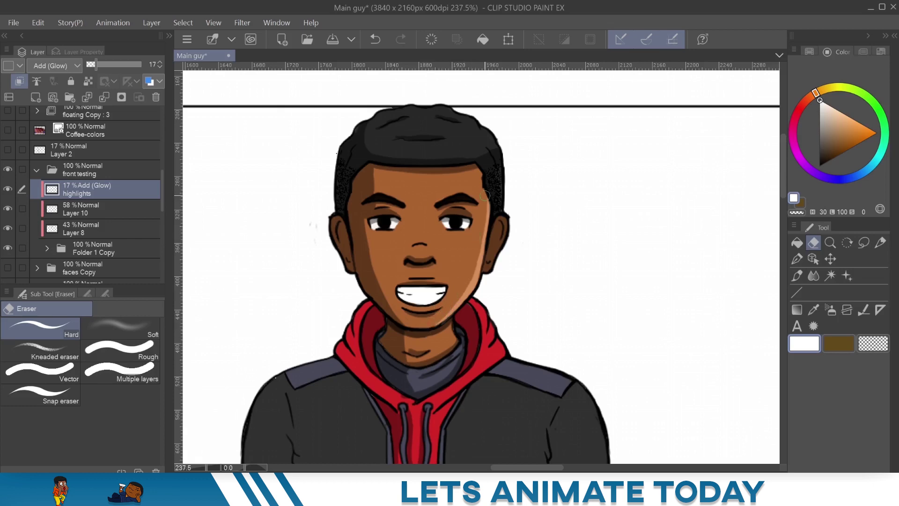
pyautogui.moveTo(475, 220); pyautogui.dragTo(476, 243)
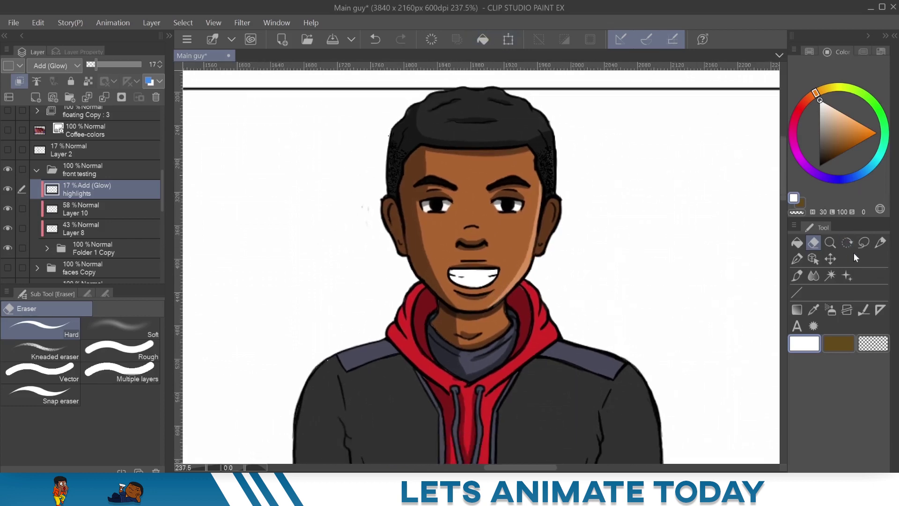
# Paint a small round highlight on the tip of the nose with the G-pen
pyautogui.click(797, 258)
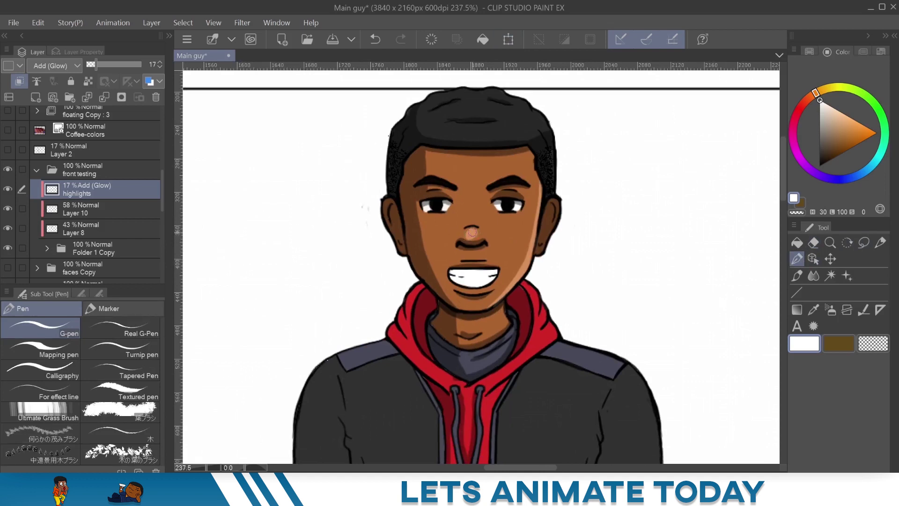
pyautogui.click(377, 39)
pyautogui.moveTo(597, 309); pyautogui.dragTo(563, 229)
pyautogui.moveTo(506, 262); pyautogui.dragTo(499, 355)
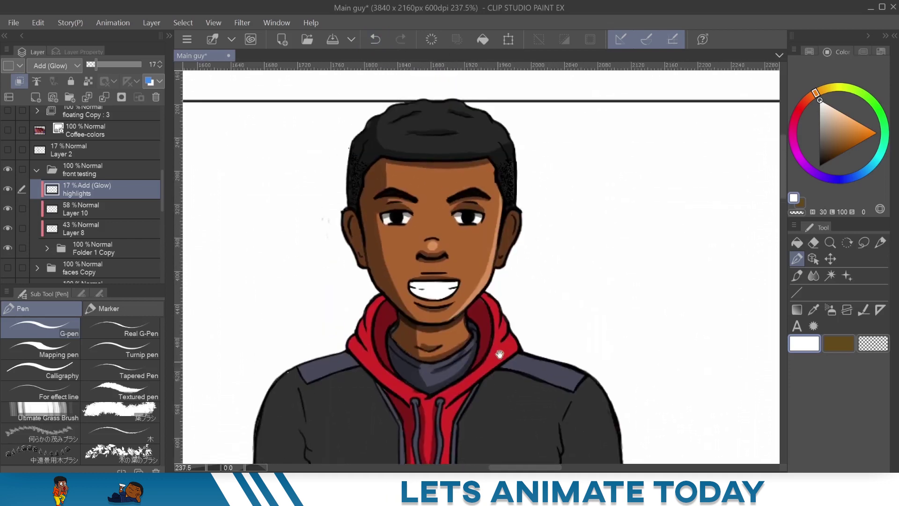
# Add a small highlight to the right part of the lower lip with the G-pen
pyautogui.scroll(2, 504, 348)
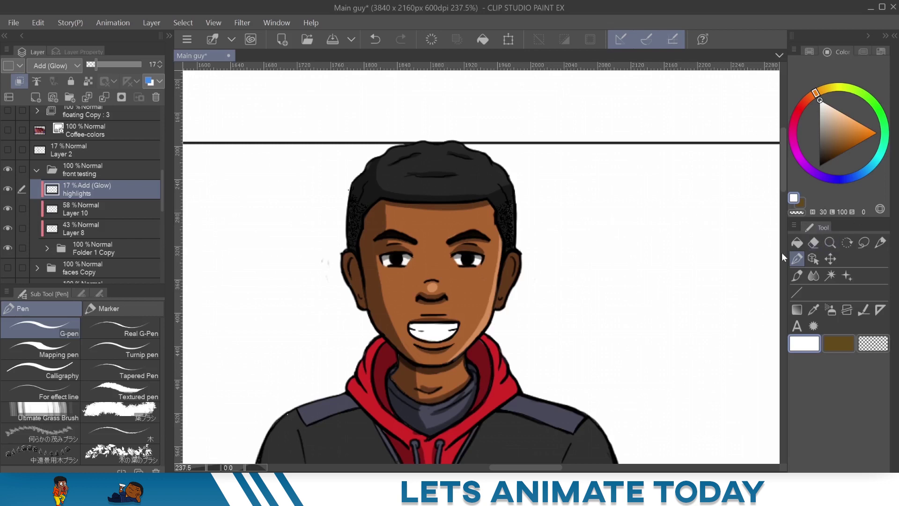
pyautogui.click(827, 243)
pyautogui.moveTo(439, 354); pyautogui.dragTo(509, 336)
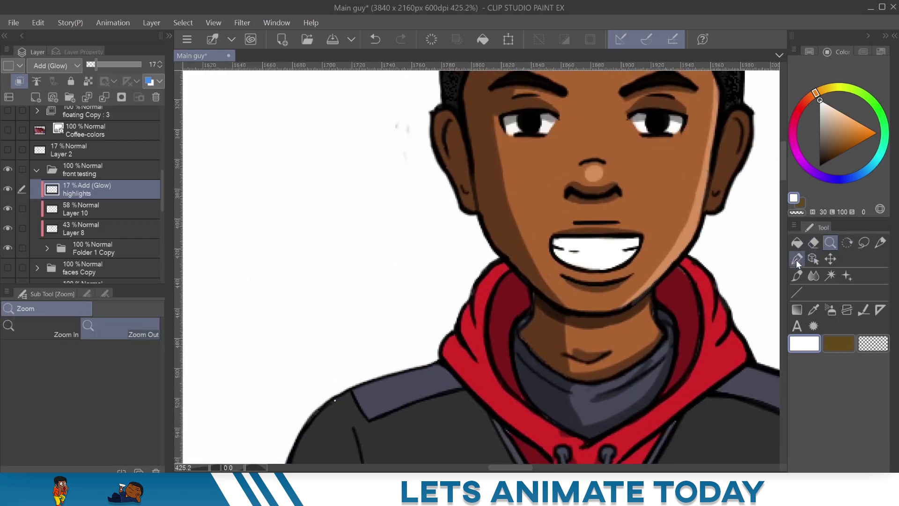
pyautogui.click(796, 260)
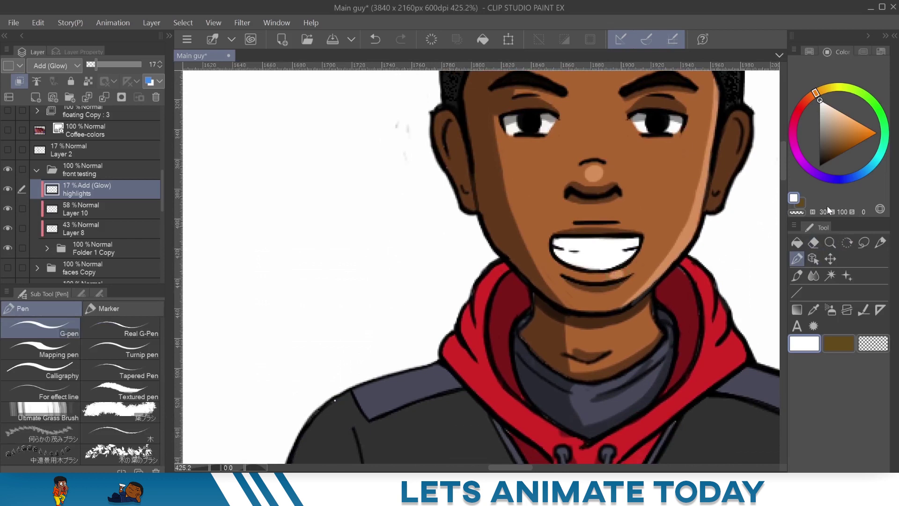
# Soften the round nose highlight with the Blur tool and add a small brighter spot at its centre with the G-pen
pyautogui.moveTo(666, 237)
pyautogui.mouseDown()
pyautogui.moveTo(596, 269)
pyautogui.moveTo(578, 288)
pyautogui.mouseUp()
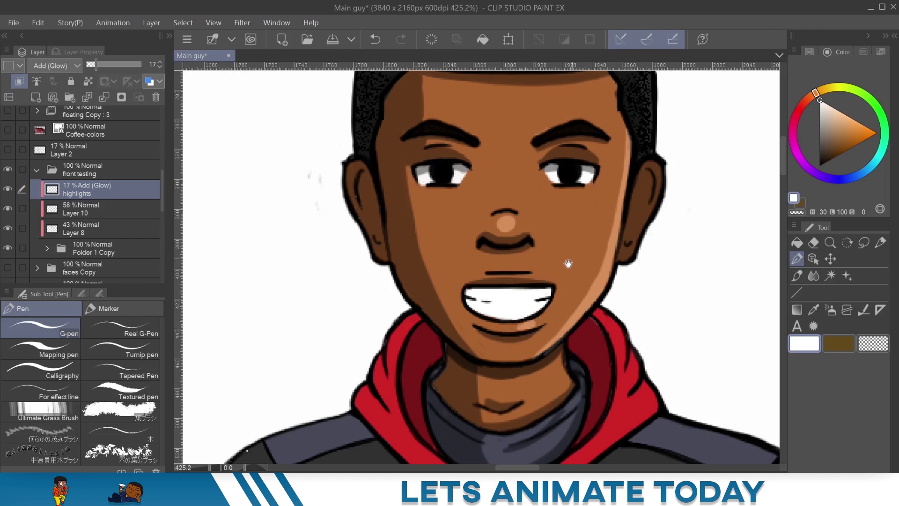
pyautogui.moveTo(584, 218)
pyautogui.mouseDown()
pyautogui.moveTo(546, 253)
pyautogui.moveTo(549, 228)
pyautogui.mouseUp()
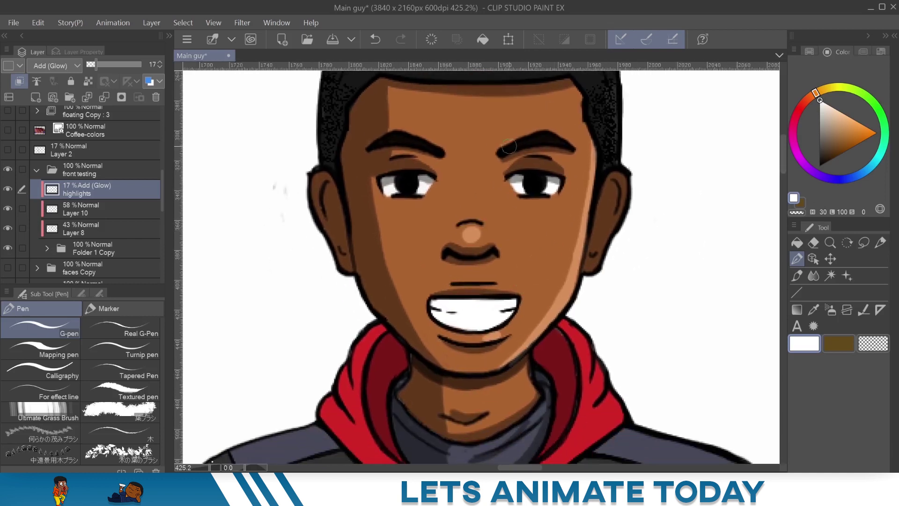
pyautogui.hscroll(2, 468, 225)
pyautogui.scroll(2, 468, 225)
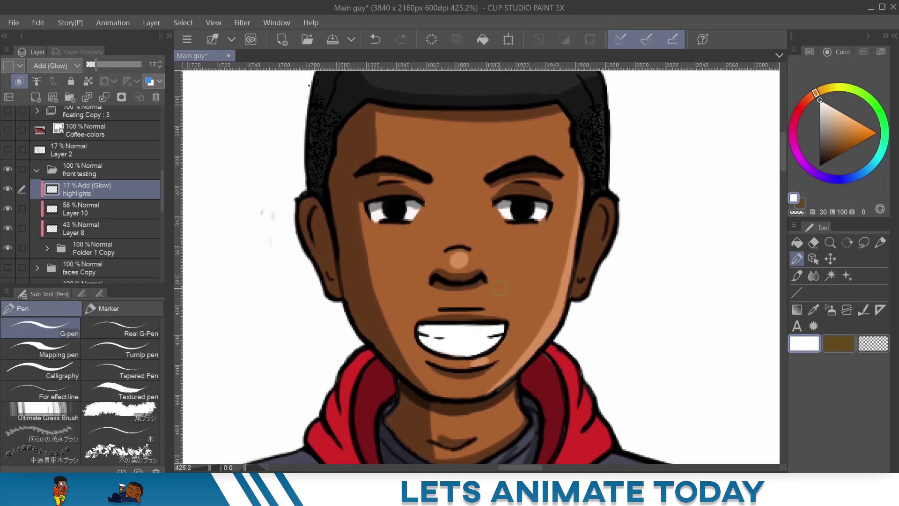
pyautogui.scroll(5, 501, 281)
pyautogui.hscroll(3, 500, 281)
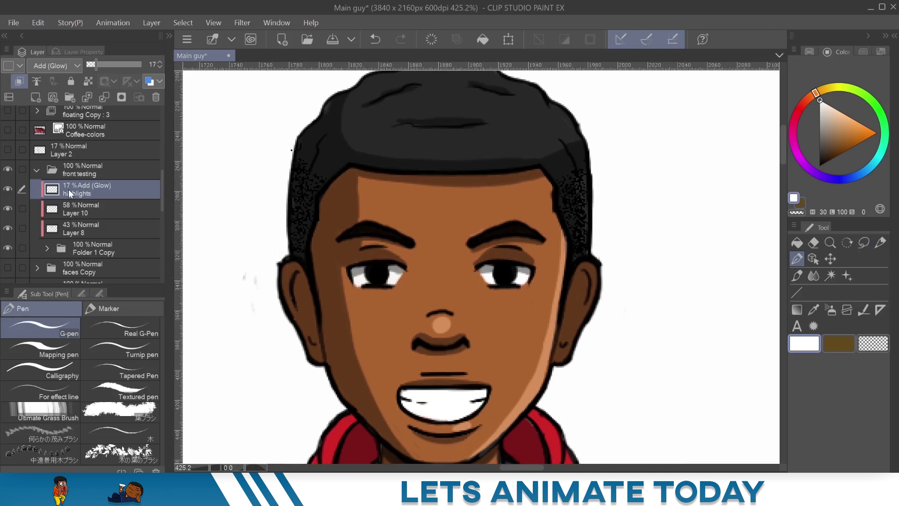
pyautogui.click(813, 276)
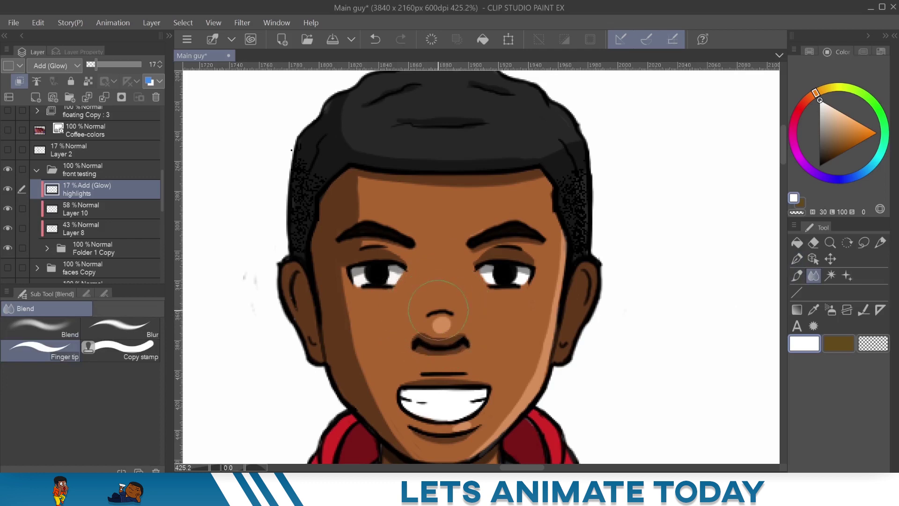
pyautogui.click(71, 326)
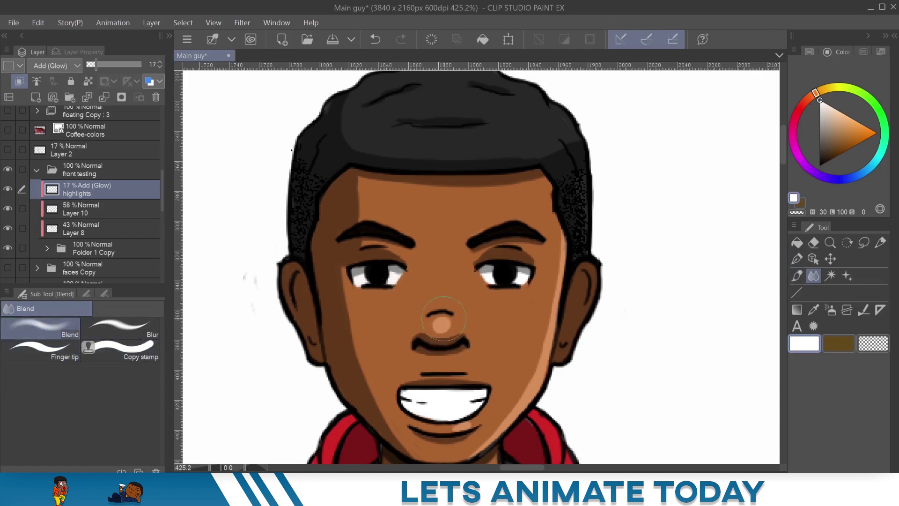
pyautogui.click(141, 327)
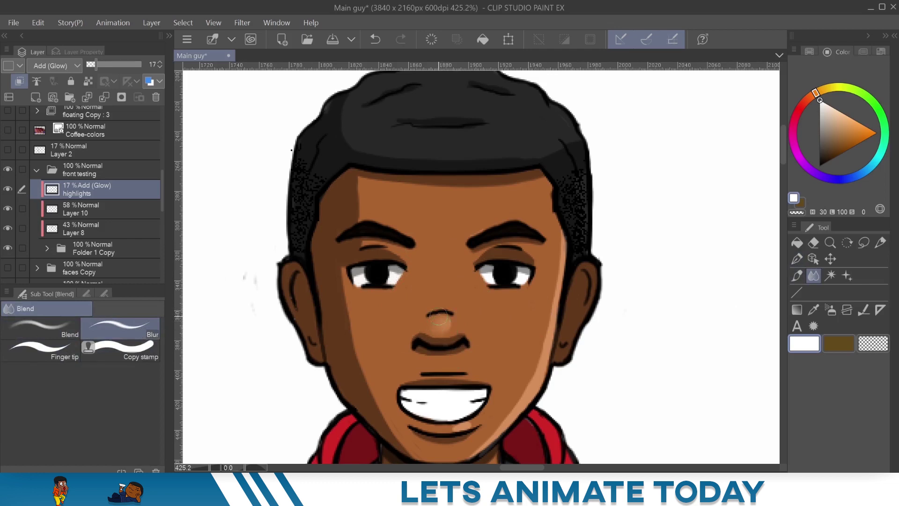
pyautogui.click(796, 258)
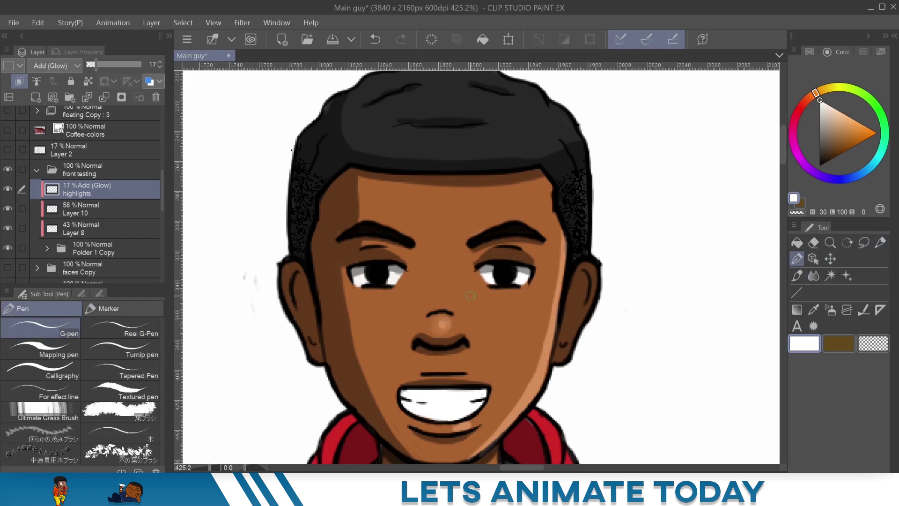
# Soften the nose-tip highlight with the Blur tool, touching up its centre with the G-pen and blurring it again
pyautogui.click(812, 276)
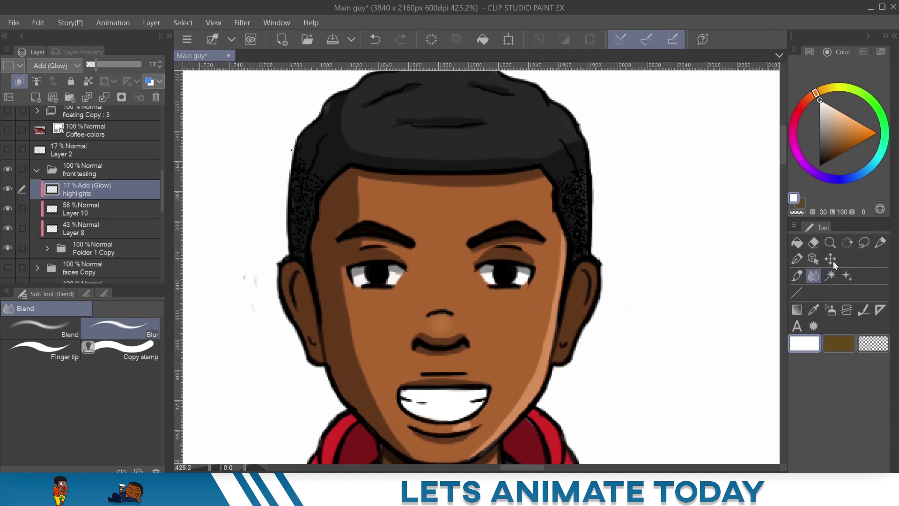
pyautogui.click(796, 258)
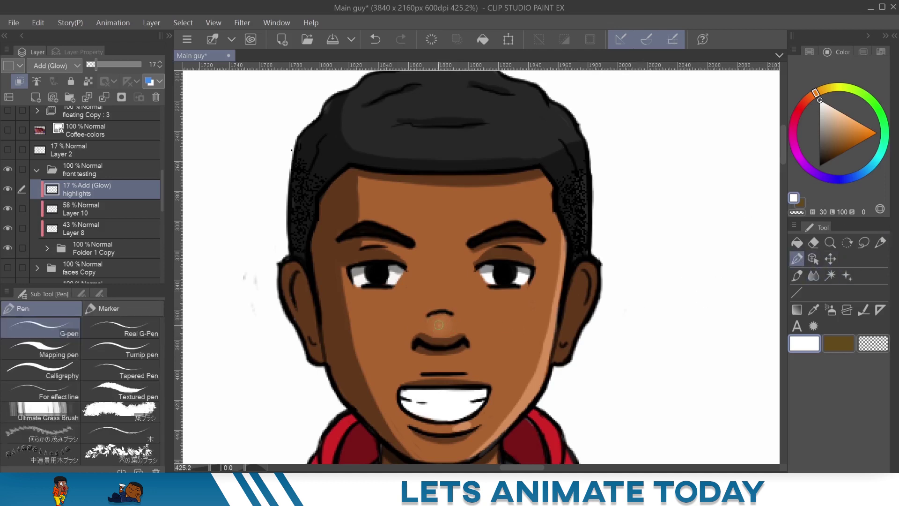
pyautogui.click(815, 242)
pyautogui.click(813, 275)
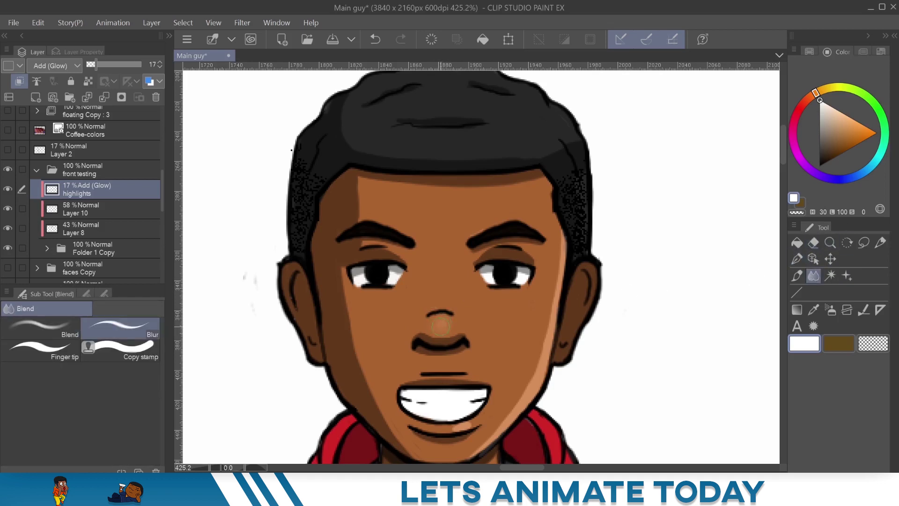
# On Layer 8, draw a thin black shadow stroke along the outer side of each nostril with the G-pen
pyautogui.click(829, 242)
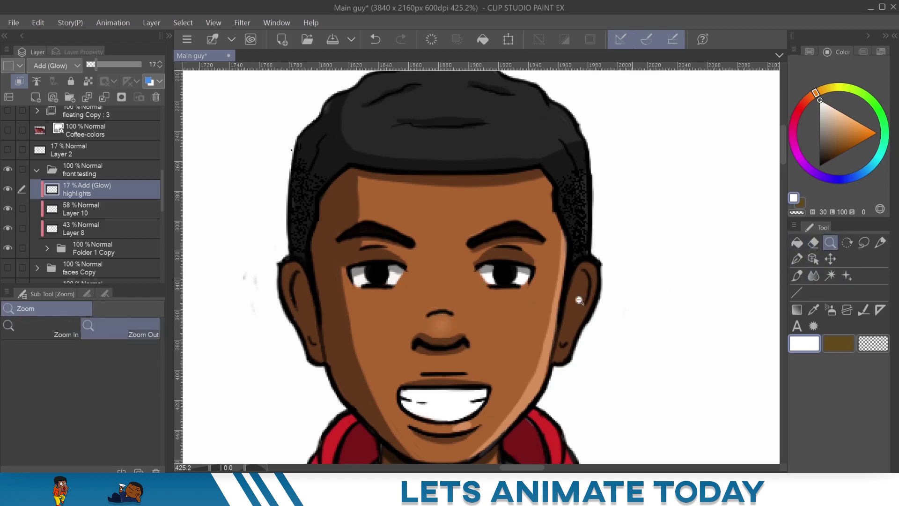
pyautogui.moveTo(458, 326); pyautogui.dragTo(330, 256)
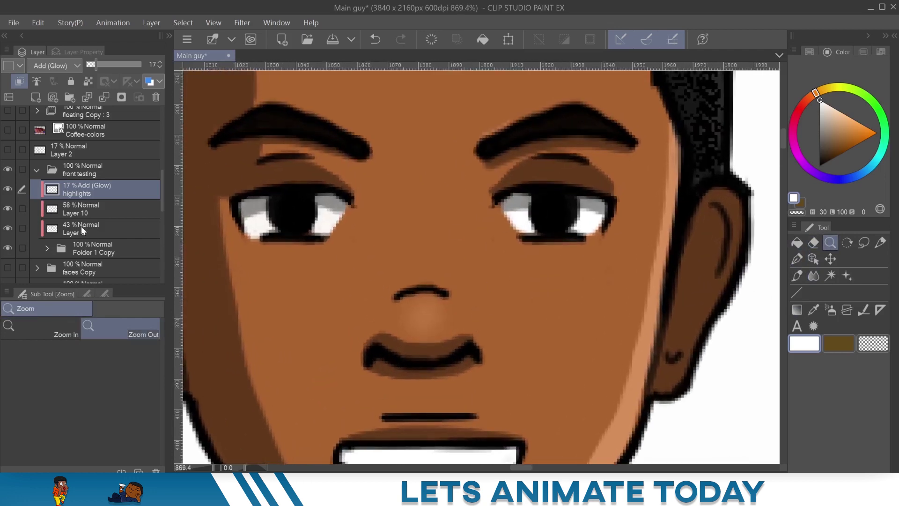
pyautogui.click(83, 226)
pyautogui.click(819, 165)
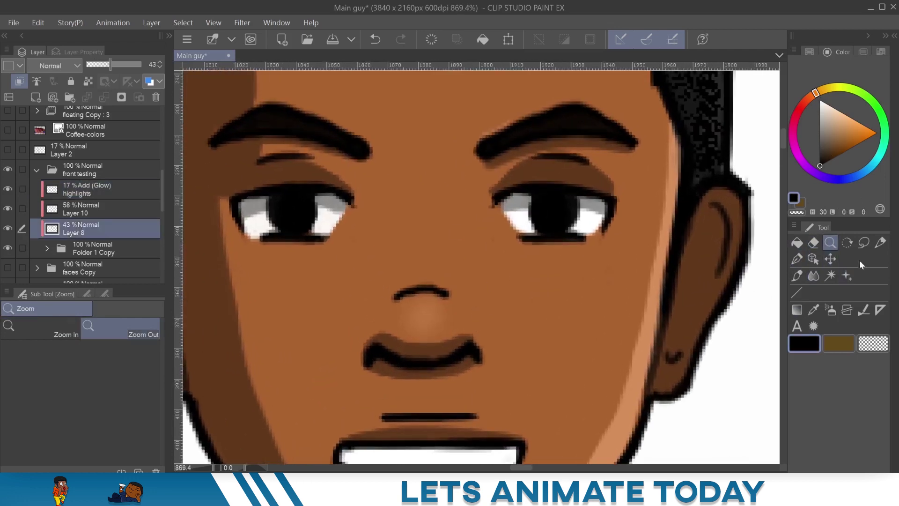
pyautogui.click(796, 258)
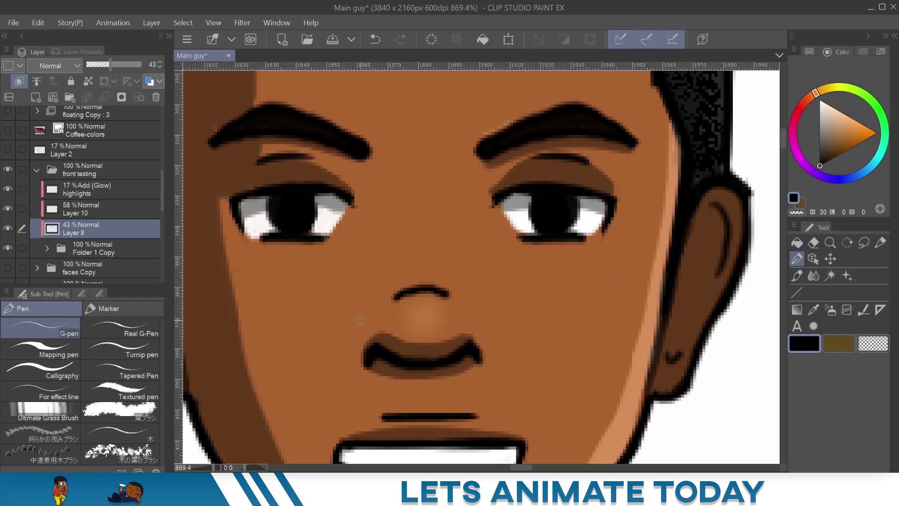
pyautogui.moveTo(361, 325); pyautogui.dragTo(360, 364)
pyautogui.moveTo(361, 328); pyautogui.dragTo(363, 362)
pyautogui.moveTo(476, 329)
pyautogui.mouseDown()
pyautogui.moveTo(478, 357)
pyautogui.moveTo(478, 350)
pyautogui.mouseUp()
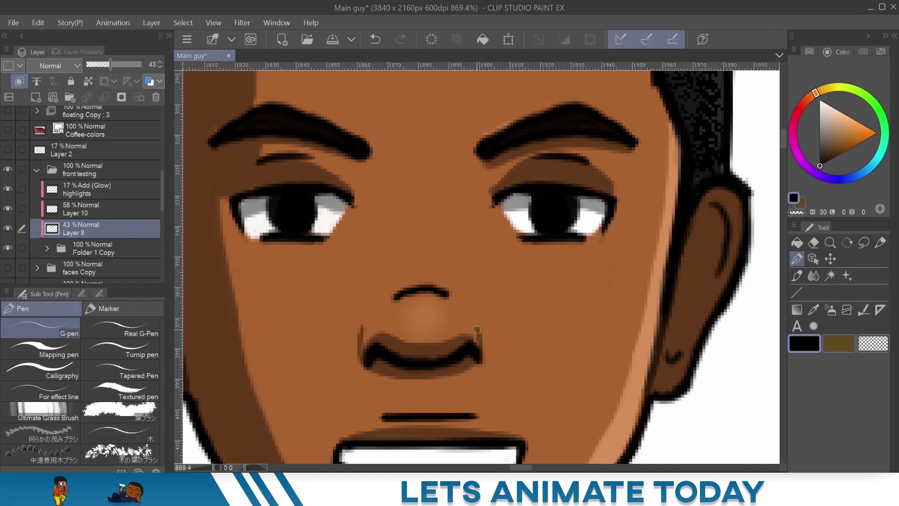
# Trim the upper edge of the shadow above the nostril line with the Hard eraser, keeping it thin under the nose tip
pyautogui.click(829, 243)
pyautogui.moveTo(677, 264); pyautogui.dragTo(641, 300)
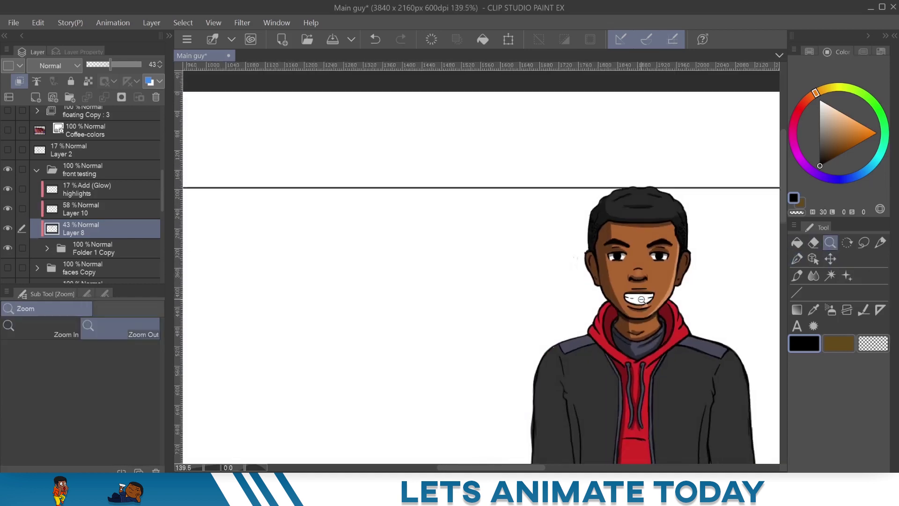
pyautogui.scroll(1, 692, 249)
pyautogui.scroll(8, 688, 253)
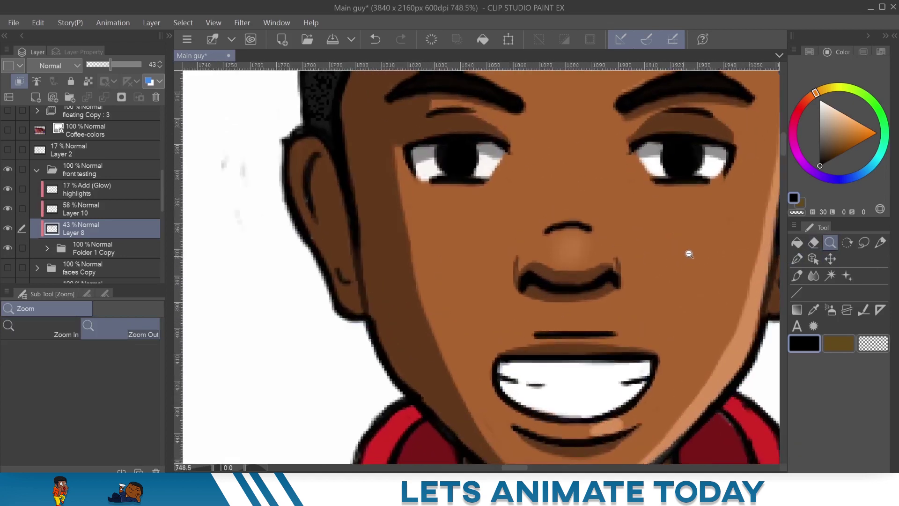
pyautogui.moveTo(594, 289); pyautogui.dragTo(521, 315)
pyautogui.scroll(1, 523, 311)
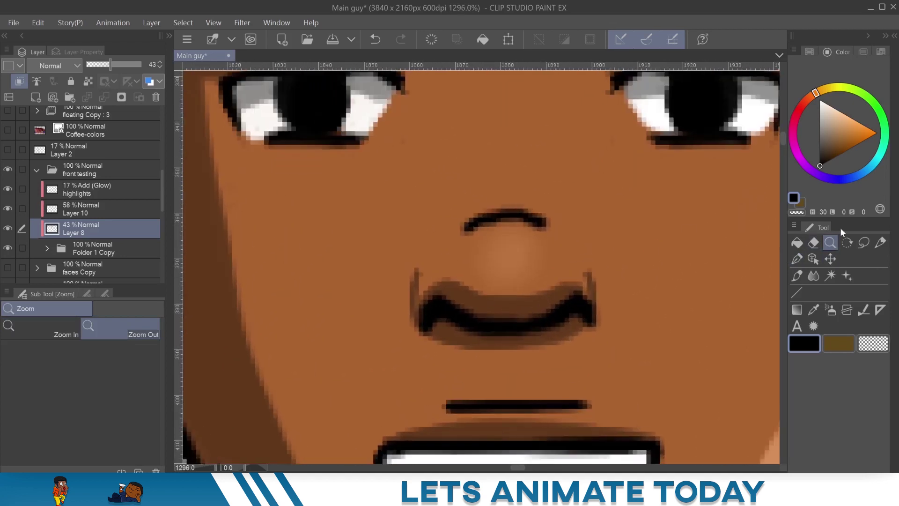
pyautogui.click(813, 243)
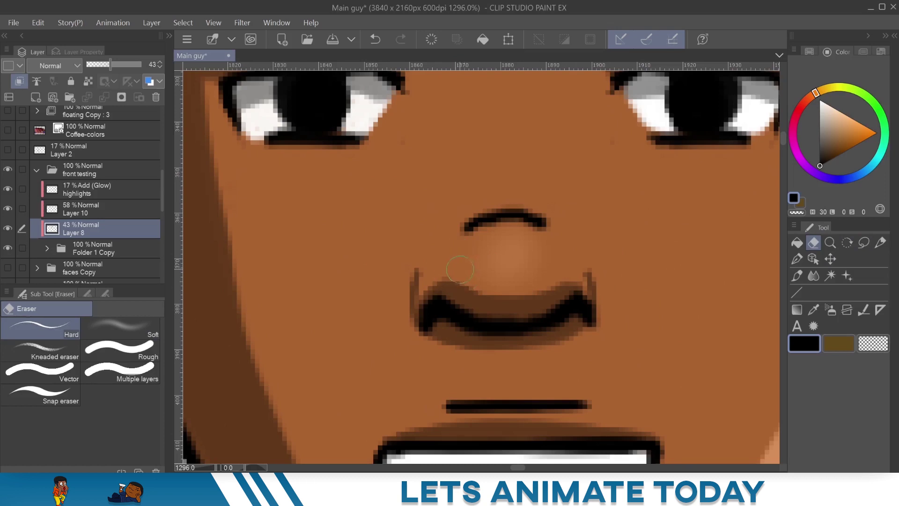
pyautogui.moveTo(537, 287)
pyautogui.mouseDown()
pyautogui.moveTo(442, 277)
pyautogui.moveTo(443, 284)
pyautogui.mouseUp()
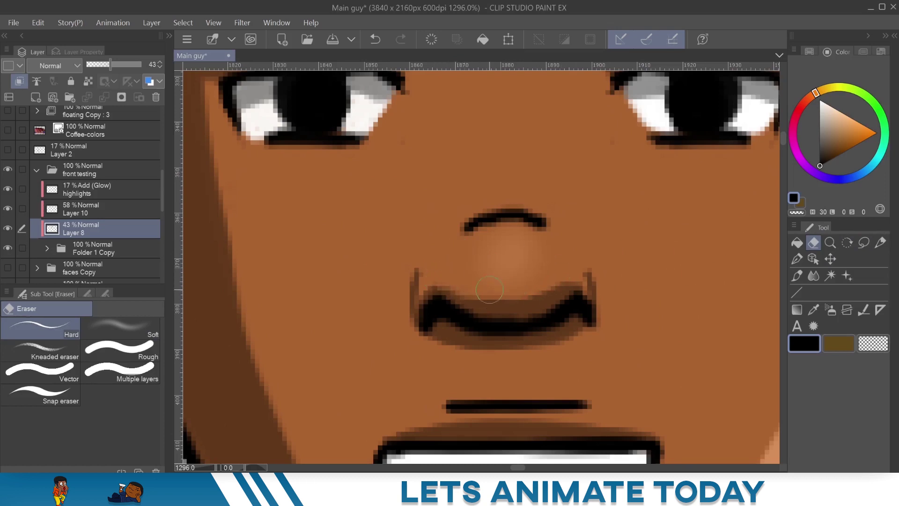
pyautogui.moveTo(545, 289); pyautogui.dragTo(502, 295)
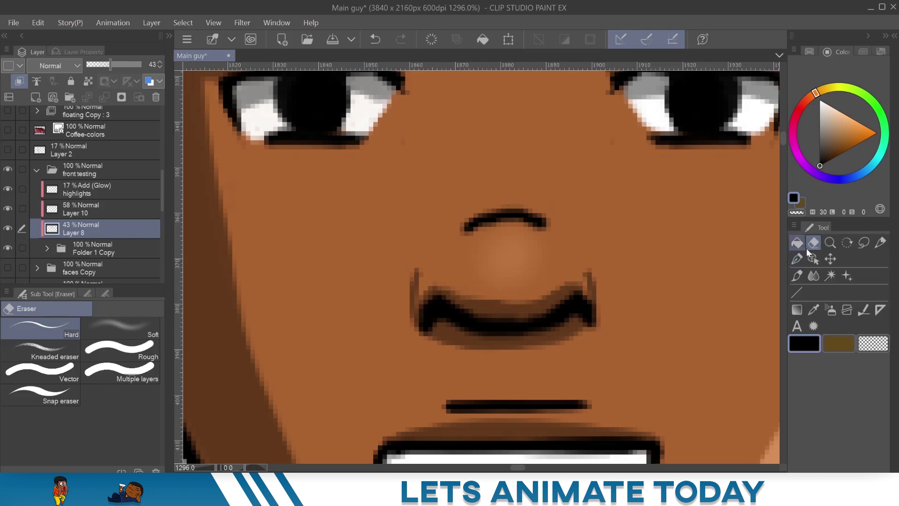
# Add a new raster layer above the highlights layer and clip it to the layer below
pyautogui.click(829, 242)
pyautogui.moveTo(670, 271); pyautogui.dragTo(483, 211)
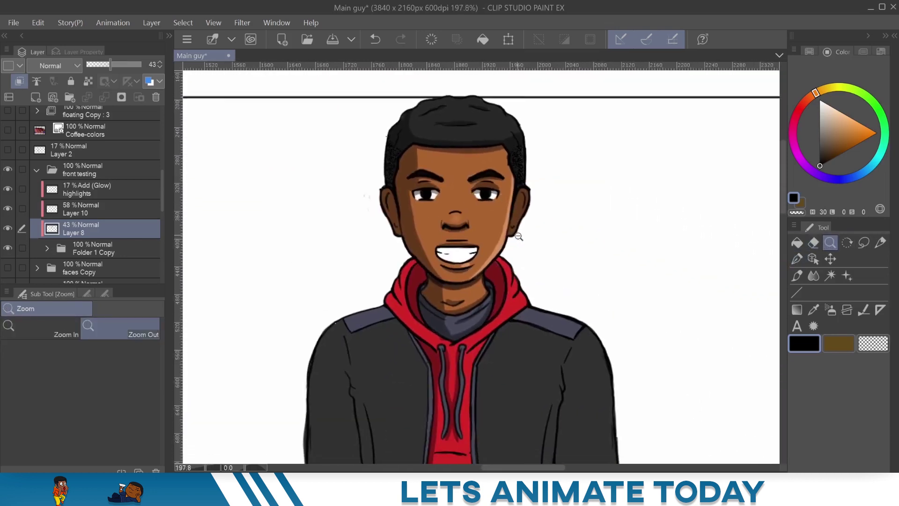
pyautogui.moveTo(518, 236); pyautogui.dragTo(491, 235)
pyautogui.moveTo(504, 296); pyautogui.dragTo(457, 275)
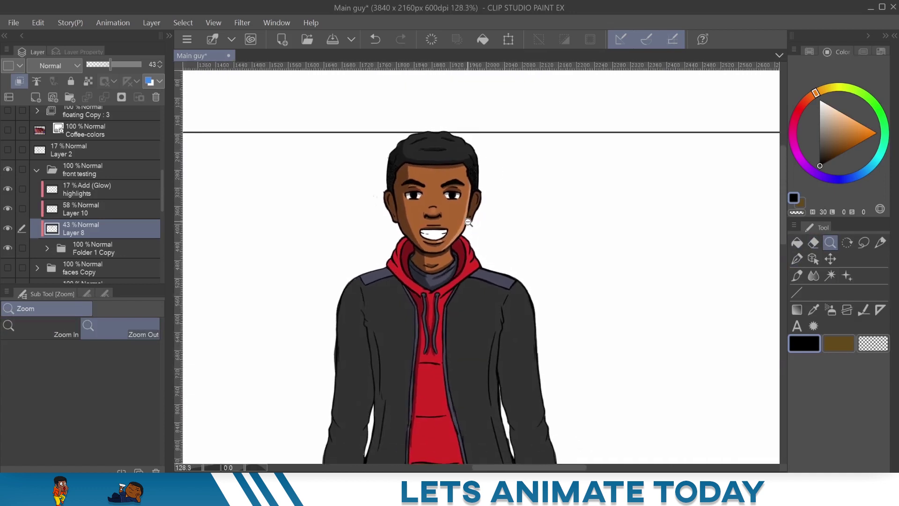
pyautogui.moveTo(470, 223); pyautogui.dragTo(490, 202)
pyautogui.moveTo(405, 232); pyautogui.dragTo(471, 285)
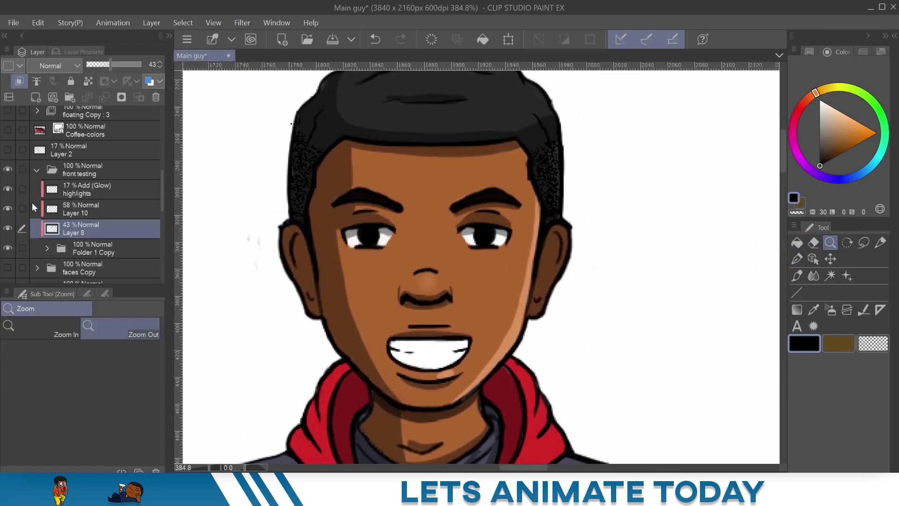
pyautogui.click(88, 191)
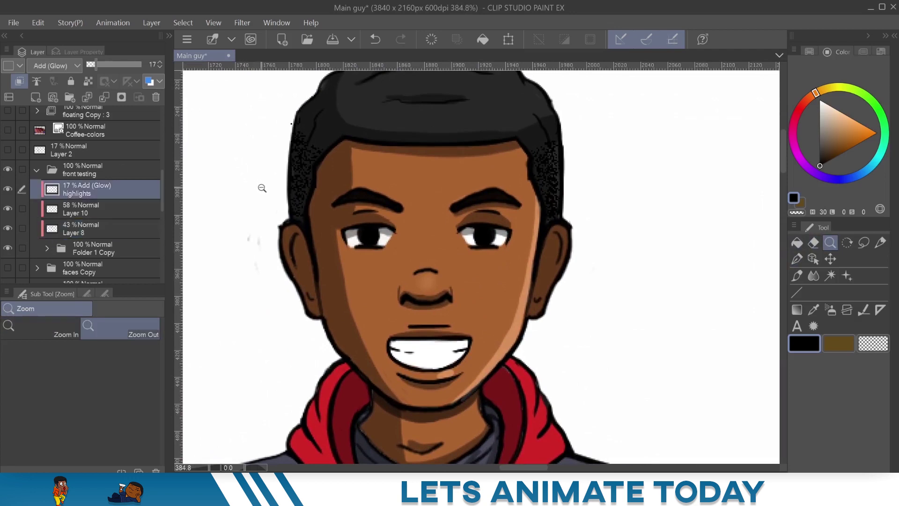
pyautogui.hotkey('ctrl', 'shift', 'n')
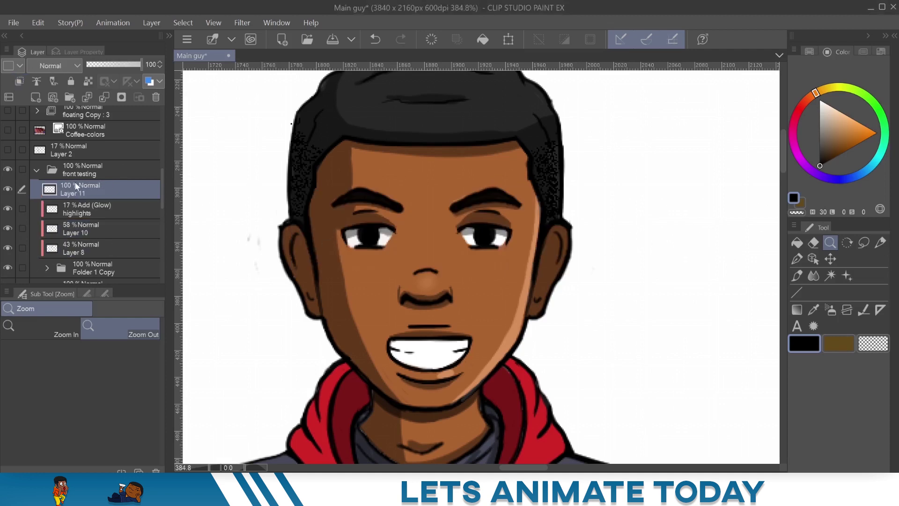
pyautogui.rightClick(101, 192)
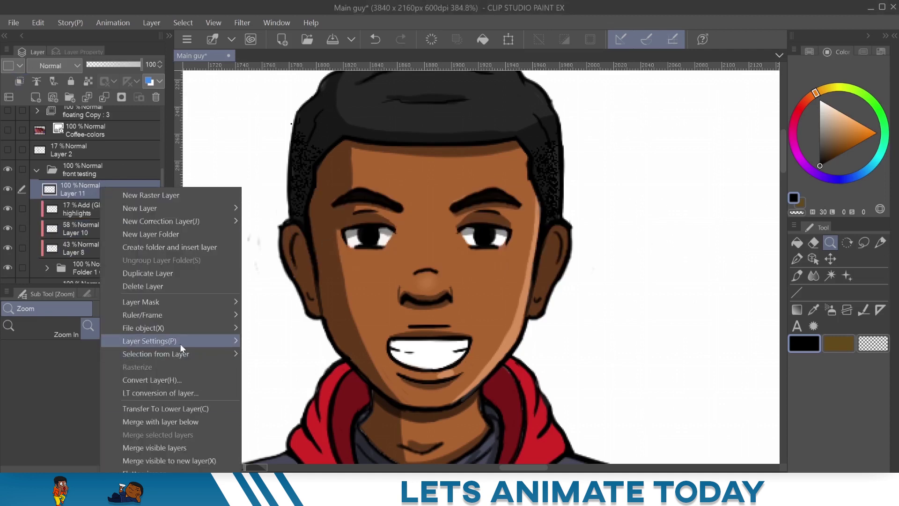
pyautogui.moveTo(179, 341)
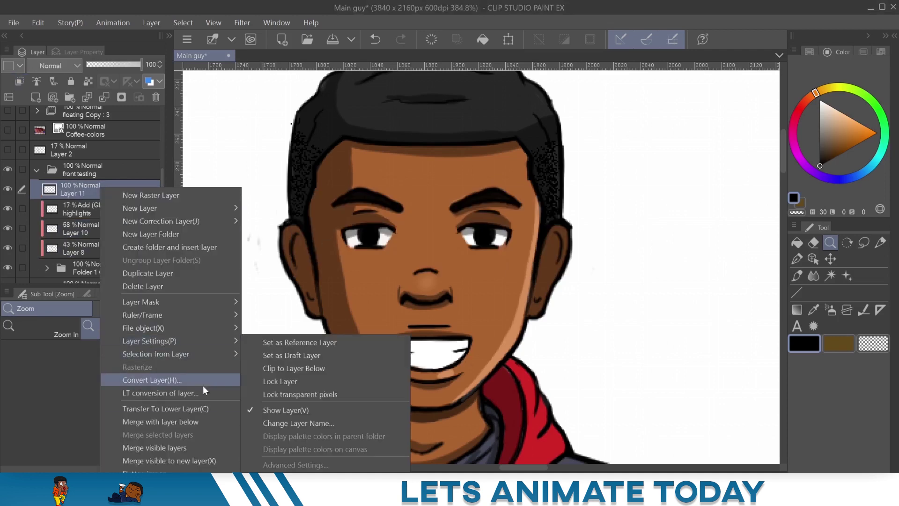
pyautogui.click(308, 368)
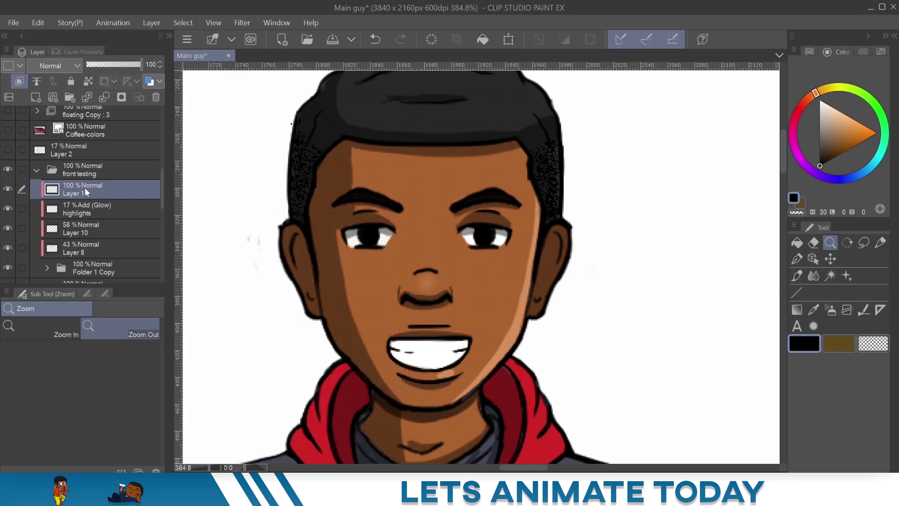
# Move the new clipped layer beneath Layer 8 and rename it highlight2
pyautogui.moveTo(84, 189); pyautogui.dragTo(100, 221)
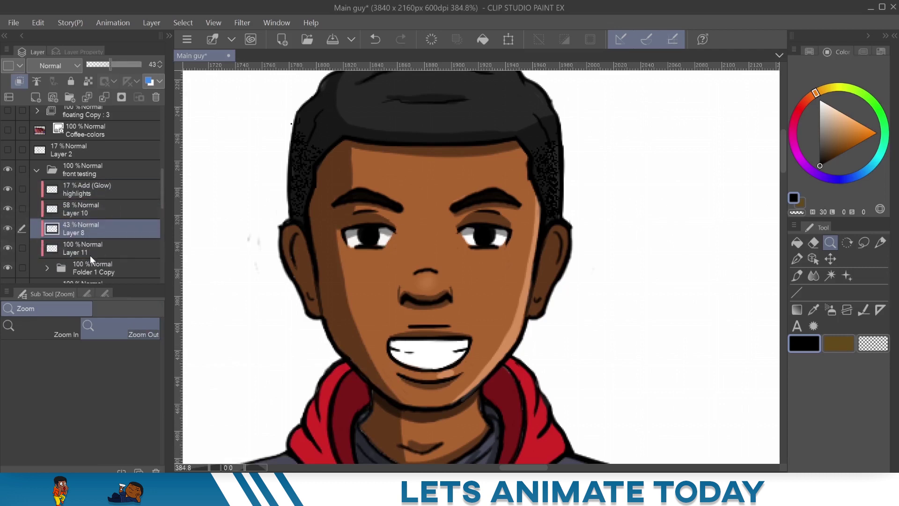
pyautogui.doubleClick(90, 253)
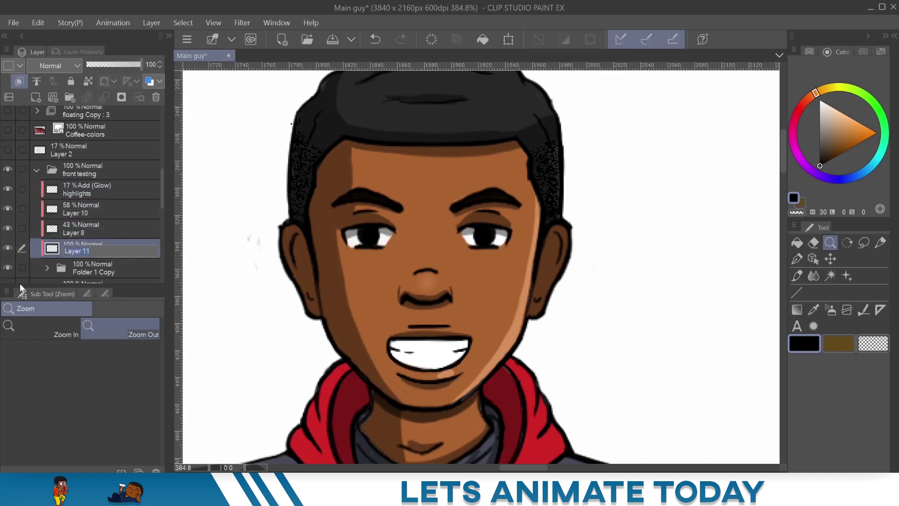
pyautogui.write('highlight2')
pyautogui.press('Return')
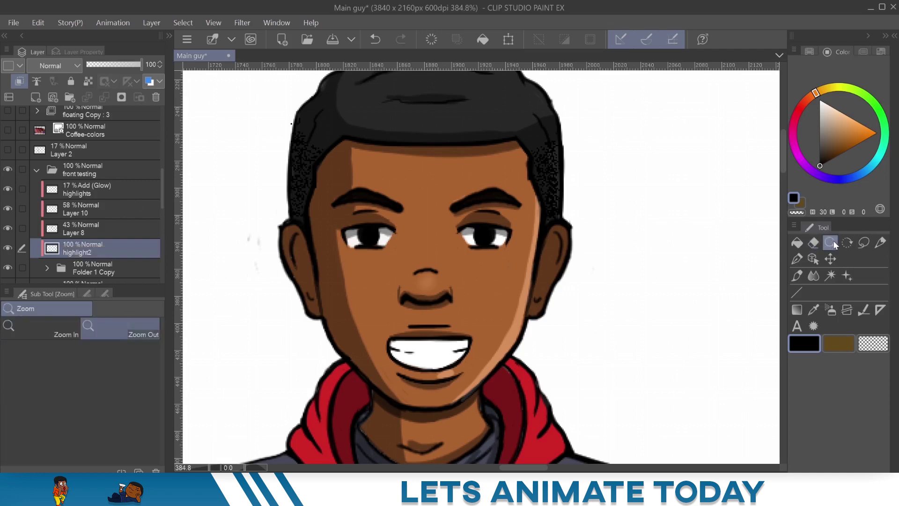
# On highlight2, dot white G-pen reflections in both eyes: one at each pupil's upper right and one at its lower left
pyautogui.moveTo(470, 229); pyautogui.dragTo(513, 191)
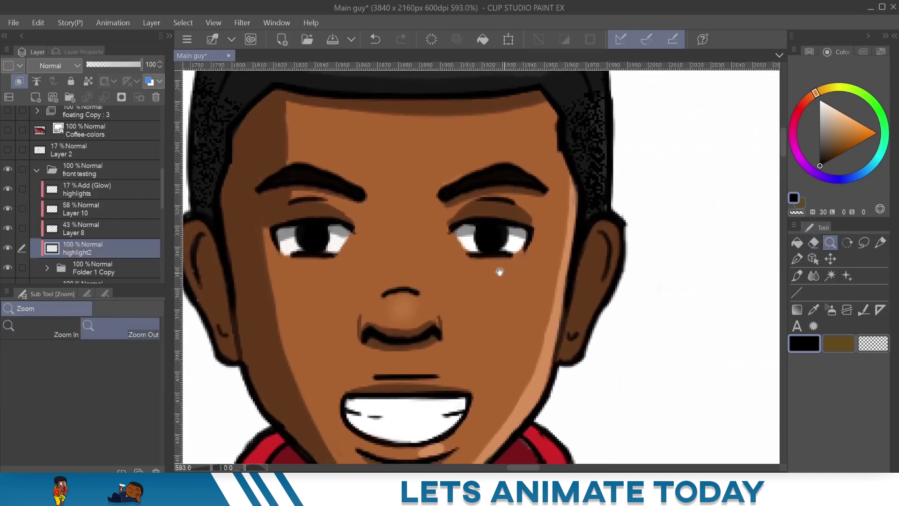
pyautogui.moveTo(500, 269); pyautogui.dragTo(546, 172)
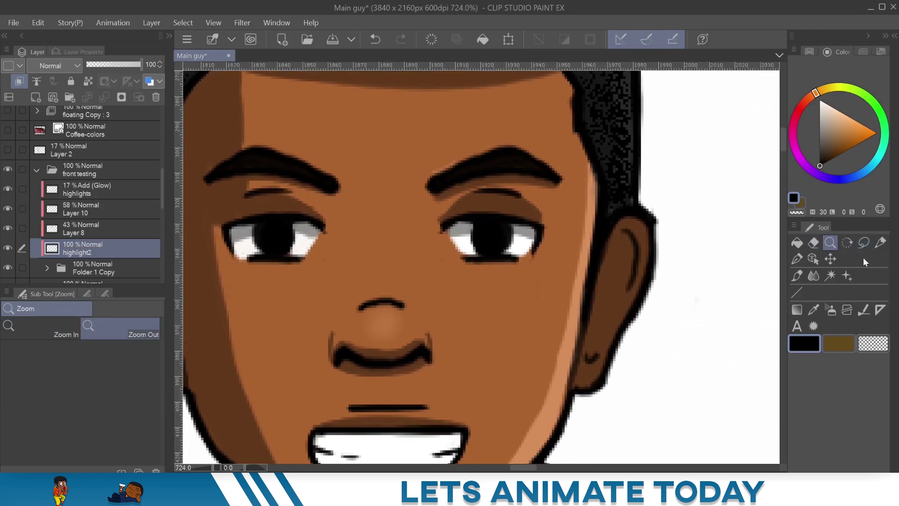
pyautogui.click(797, 260)
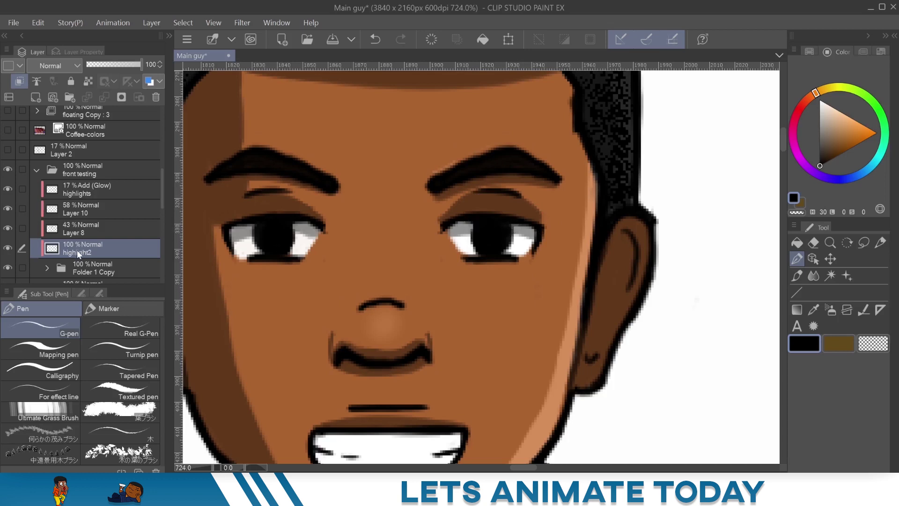
pyautogui.click(8, 248)
pyautogui.click(8, 248)
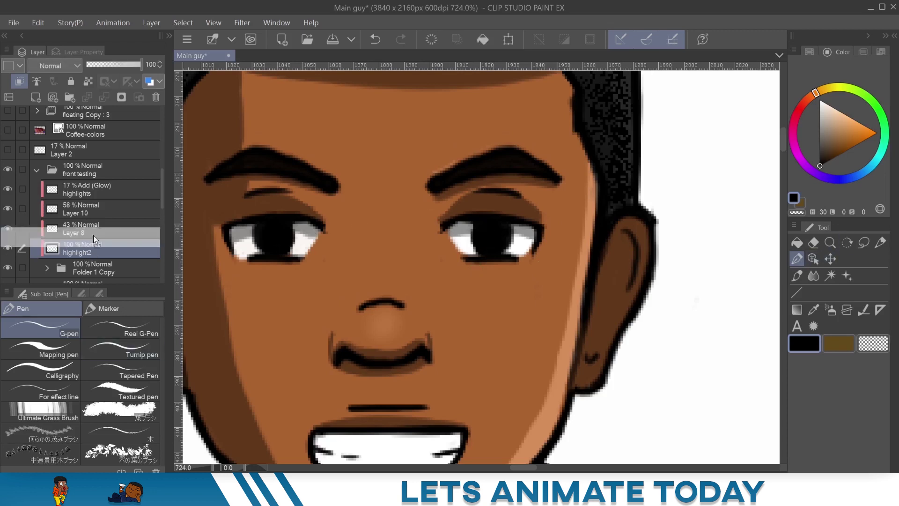
pyautogui.moveTo(94, 242)
pyautogui.mouseDown()
pyautogui.moveTo(104, 179)
pyautogui.moveTo(93, 257)
pyautogui.mouseUp()
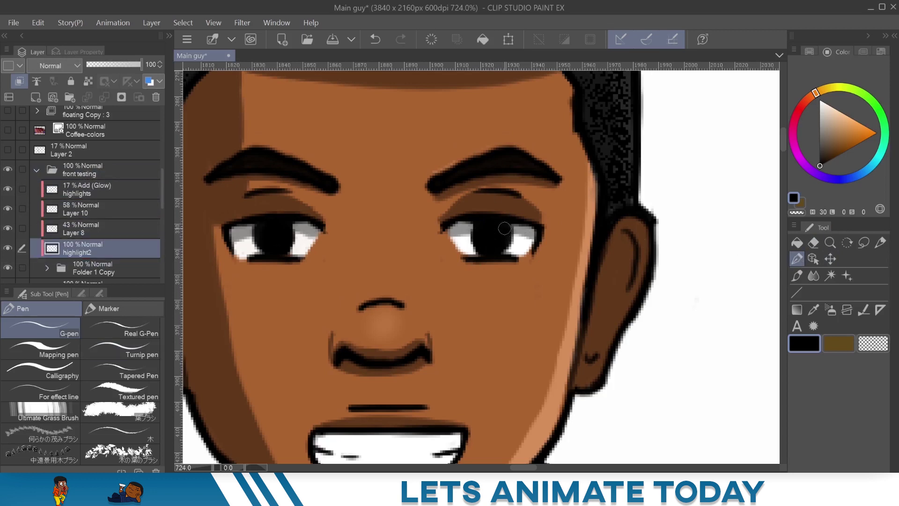
pyautogui.moveTo(475, 117); pyautogui.dragTo(466, 122)
pyautogui.hotkey('ctrl', 'z')
pyautogui.click(819, 100)
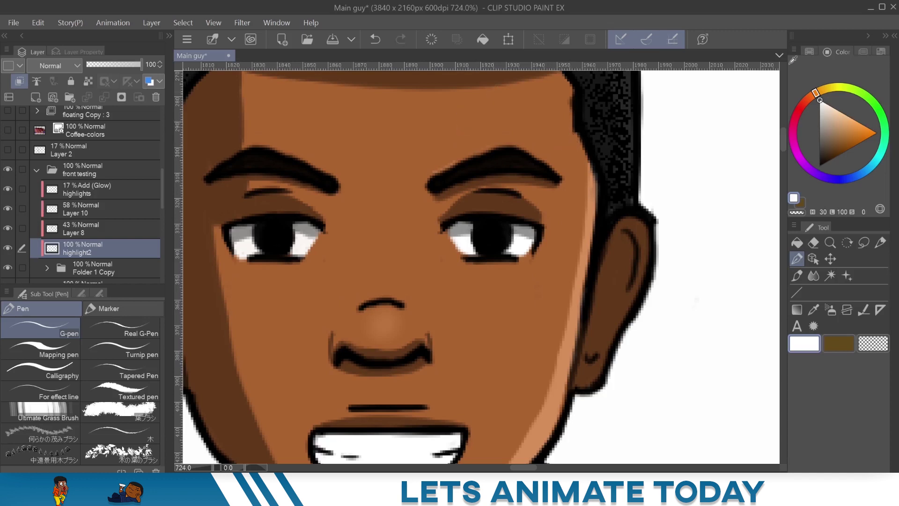
pyautogui.click(500, 233)
pyautogui.click(282, 232)
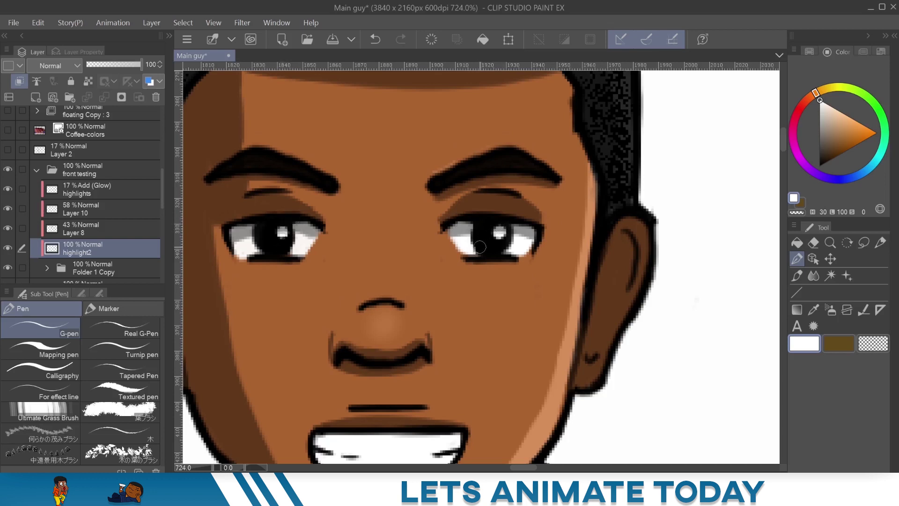
pyautogui.moveTo(473, 246); pyautogui.dragTo(475, 245)
pyautogui.click(257, 244)
# On the highlights layer, paint a white G-pen highlight along the top edge of the hair, enlarging the brush for the wider strokes
pyautogui.click(828, 243)
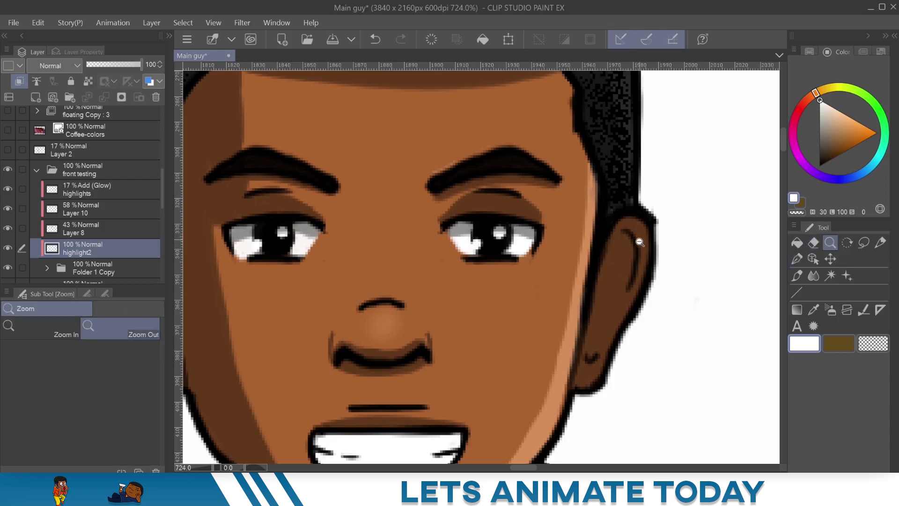
pyautogui.moveTo(638, 242); pyautogui.dragTo(557, 245)
pyautogui.moveTo(658, 288); pyautogui.dragTo(470, 302)
pyautogui.moveTo(442, 252); pyautogui.dragTo(519, 252)
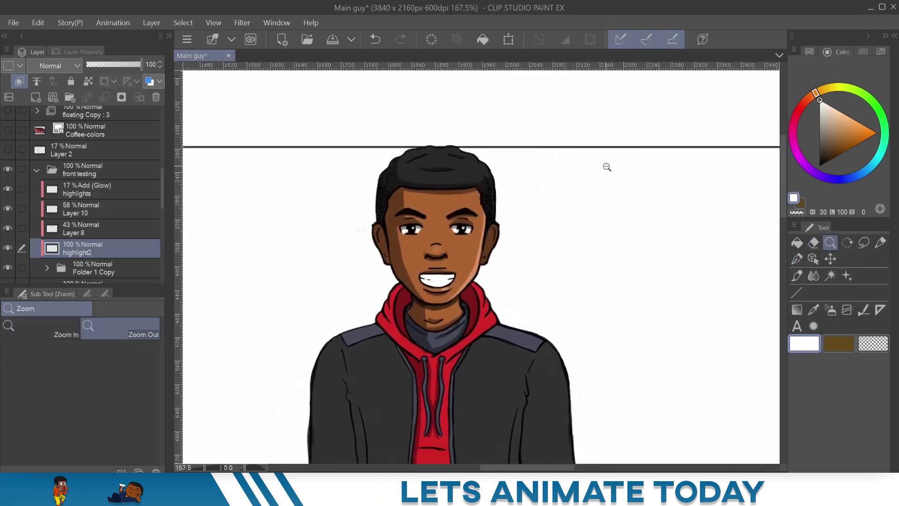
pyautogui.scroll(3, 435, 192)
pyautogui.click(81, 188)
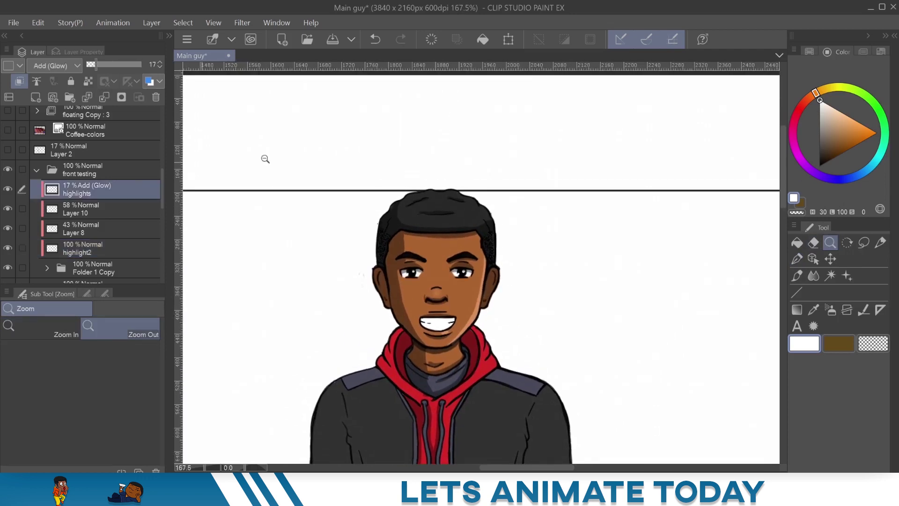
pyautogui.moveTo(435, 201); pyautogui.dragTo(466, 190)
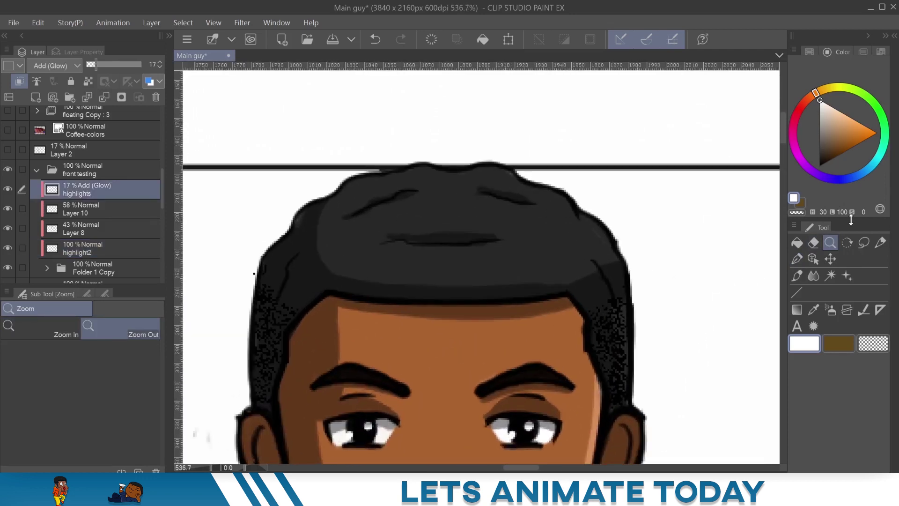
pyautogui.click(879, 243)
pyautogui.click(798, 260)
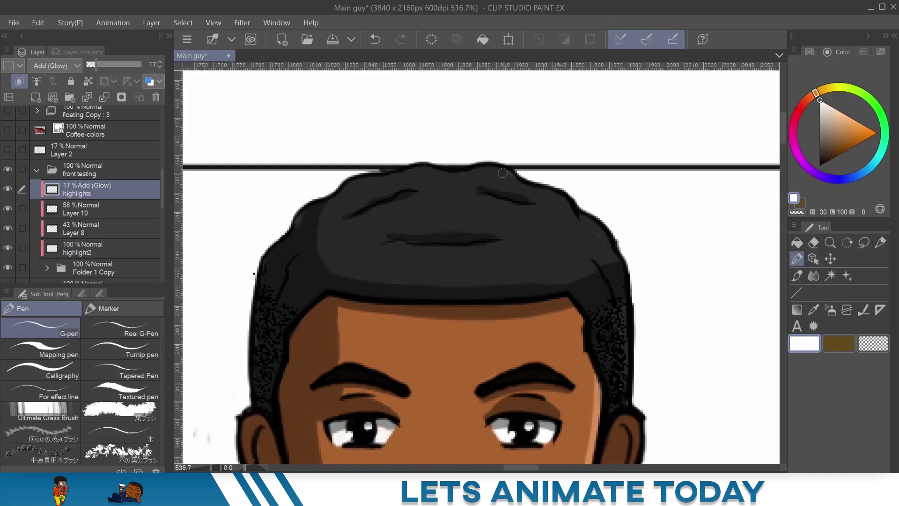
pyautogui.moveTo(505, 172)
pyautogui.mouseDown()
pyautogui.moveTo(481, 169)
pyautogui.moveTo(557, 193)
pyautogui.mouseUp()
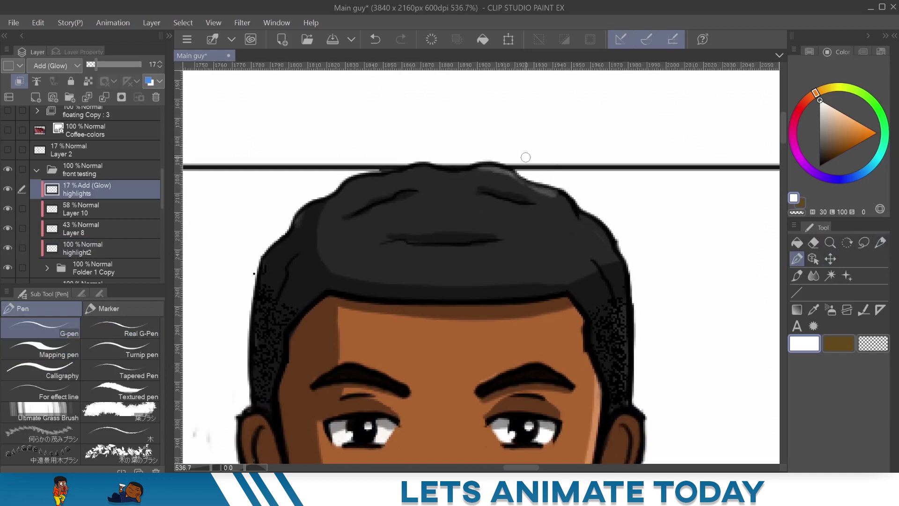
pyautogui.press(']')
pyautogui.press(']')
pyautogui.moveTo(542, 182)
pyautogui.mouseDown()
pyautogui.moveTo(467, 163)
pyautogui.moveTo(373, 177)
pyautogui.moveTo(411, 167)
pyautogui.moveTo(501, 174)
pyautogui.moveTo(566, 195)
pyautogui.moveTo(545, 199)
pyautogui.moveTo(590, 200)
pyautogui.moveTo(538, 191)
pyautogui.moveTo(570, 205)
pyautogui.moveTo(475, 176)
pyautogui.moveTo(492, 174)
pyautogui.moveTo(437, 171)
pyautogui.moveTo(534, 179)
pyautogui.moveTo(495, 174)
pyautogui.moveTo(566, 193)
pyautogui.moveTo(595, 217)
pyautogui.moveTo(556, 193)
pyautogui.moveTo(557, 202)
pyautogui.moveTo(606, 232)
pyautogui.moveTo(535, 189)
pyautogui.moveTo(481, 174)
pyautogui.moveTo(349, 182)
pyautogui.mouseUp()
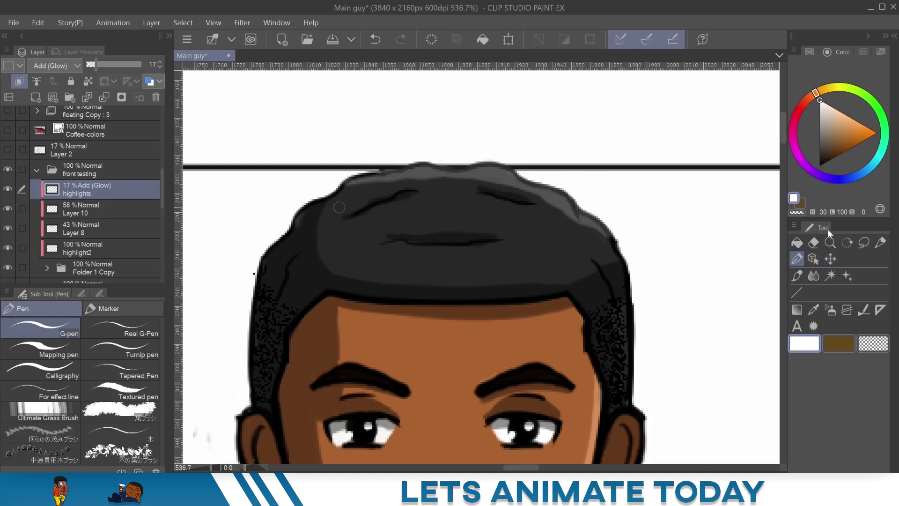
# Erase the white highlight along the top of the hair with an enlarged Hard eraser
pyautogui.click(830, 243)
pyautogui.moveTo(652, 265); pyautogui.dragTo(688, 230)
pyautogui.scroll(8, 453, 237)
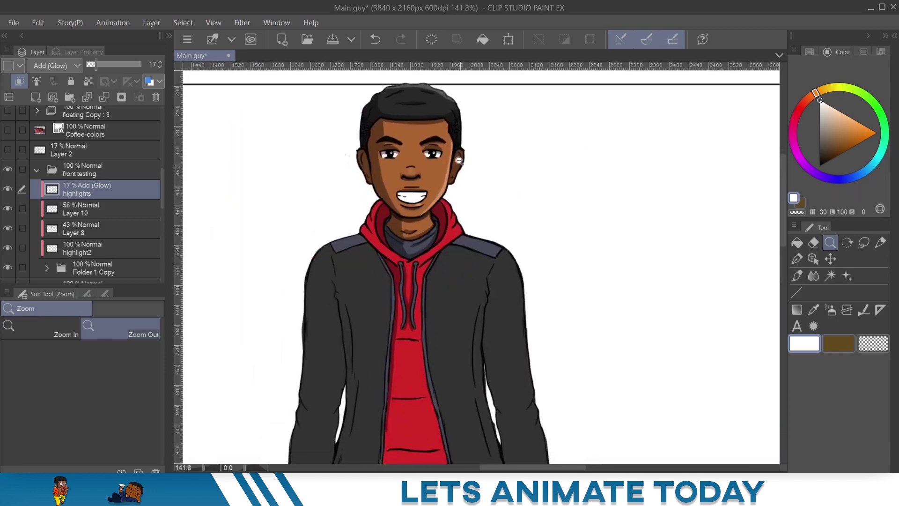
pyautogui.moveTo(460, 161); pyautogui.dragTo(533, 265)
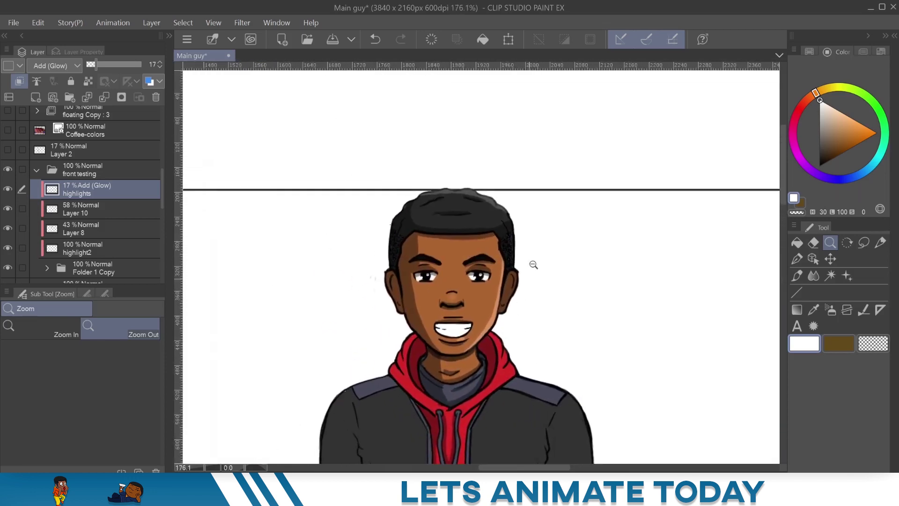
pyautogui.click(813, 242)
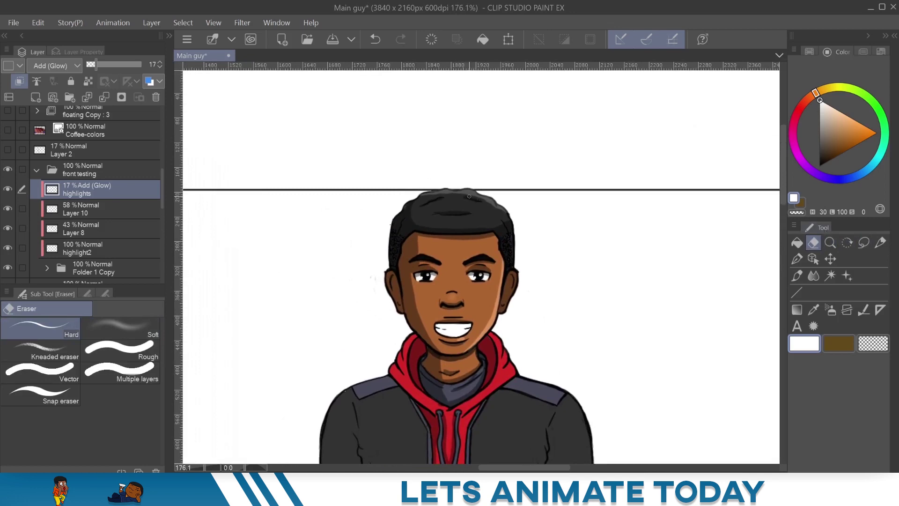
pyautogui.press(']')
pyautogui.press(']')
pyautogui.press(']')
pyautogui.moveTo(484, 200)
pyautogui.mouseDown()
pyautogui.moveTo(451, 189)
pyautogui.moveTo(474, 211)
pyautogui.moveTo(514, 209)
pyautogui.mouseUp()
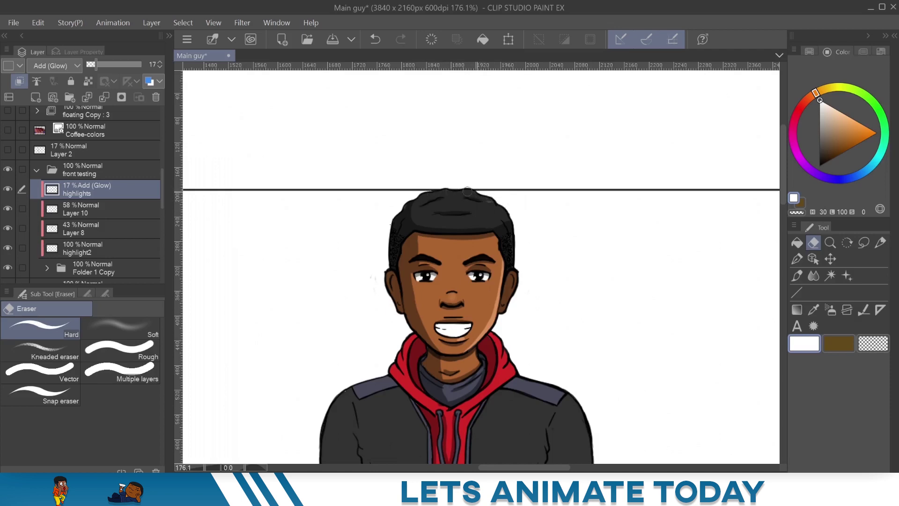
# Examine the shaded front-view character at several distances, from the face to the full figure down to the shoes
pyautogui.doubleClick(830, 243)
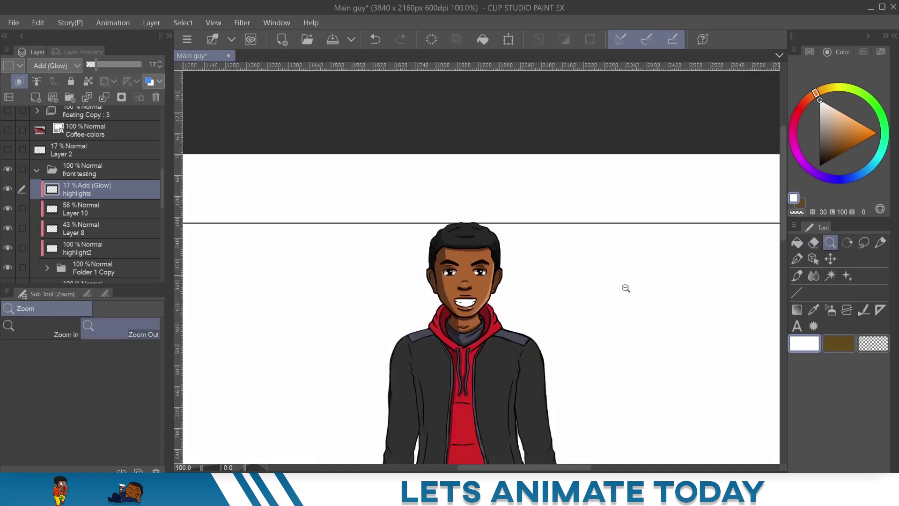
pyautogui.moveTo(553, 298); pyautogui.dragTo(509, 183)
pyautogui.moveTo(530, 213); pyautogui.dragTo(490, 266)
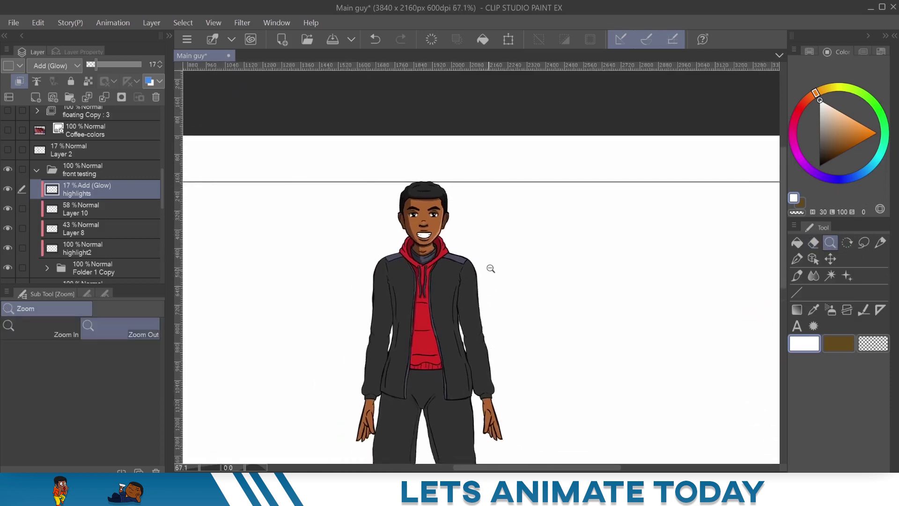
pyautogui.moveTo(453, 229); pyautogui.dragTo(436, 201)
pyautogui.scroll(3, 467, 225)
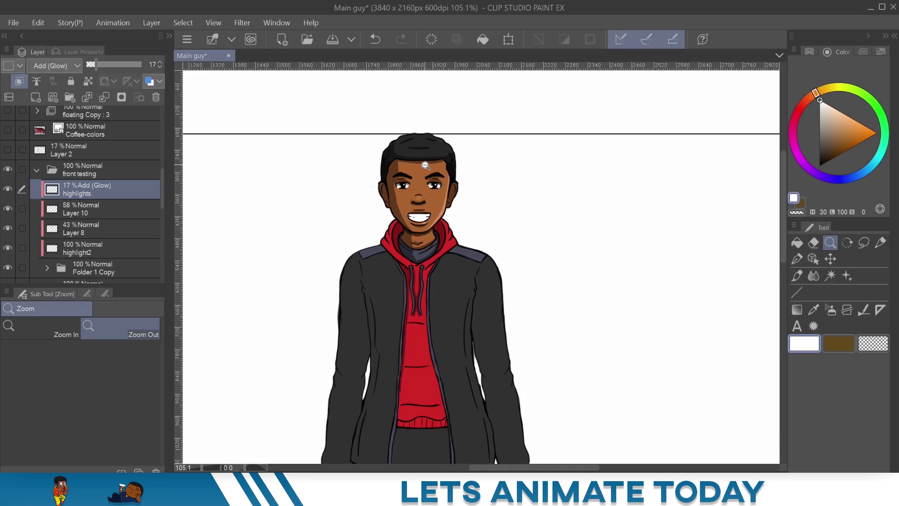
pyautogui.click(396, 255)
pyautogui.click(392, 248)
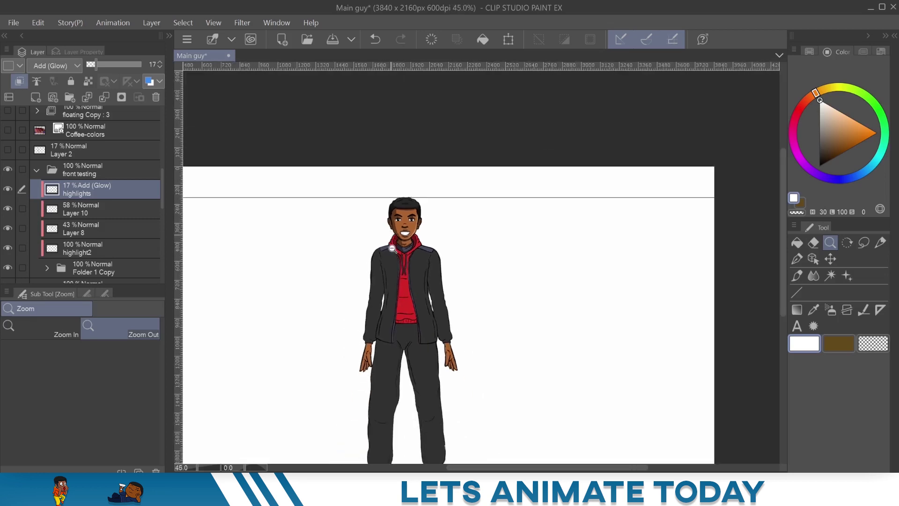
pyautogui.moveTo(781, 175); pyautogui.dragTo(784, 201)
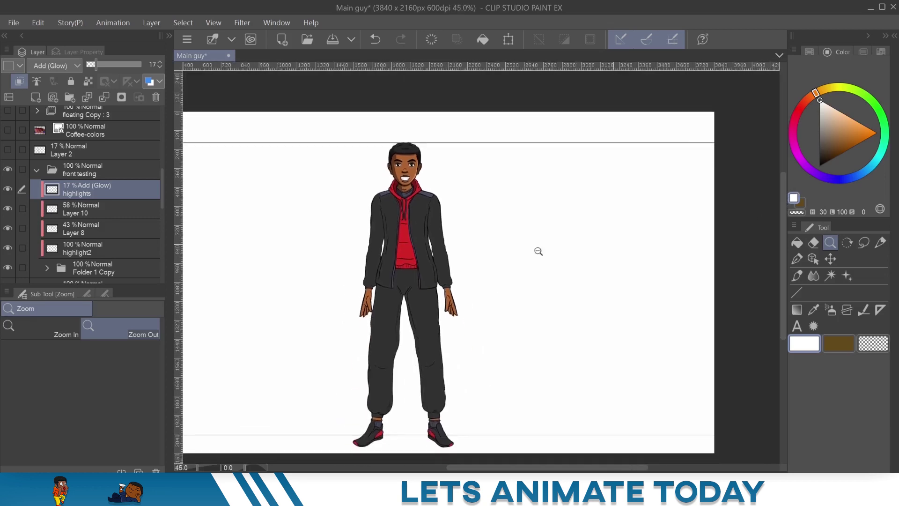
# Show the Coffee-colors reference layer, inspect how light falls on its painted faces, and hide the layer again
pyautogui.click(8, 130)
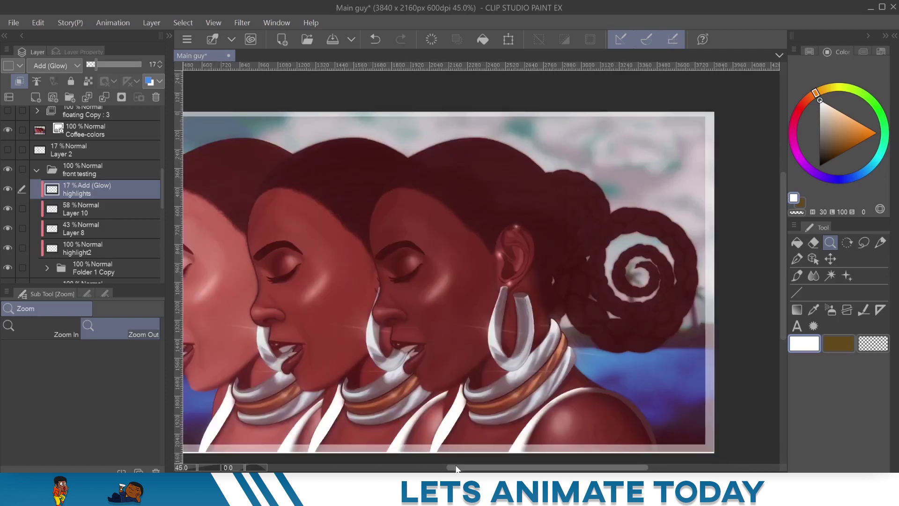
pyautogui.moveTo(459, 468); pyautogui.dragTo(416, 470)
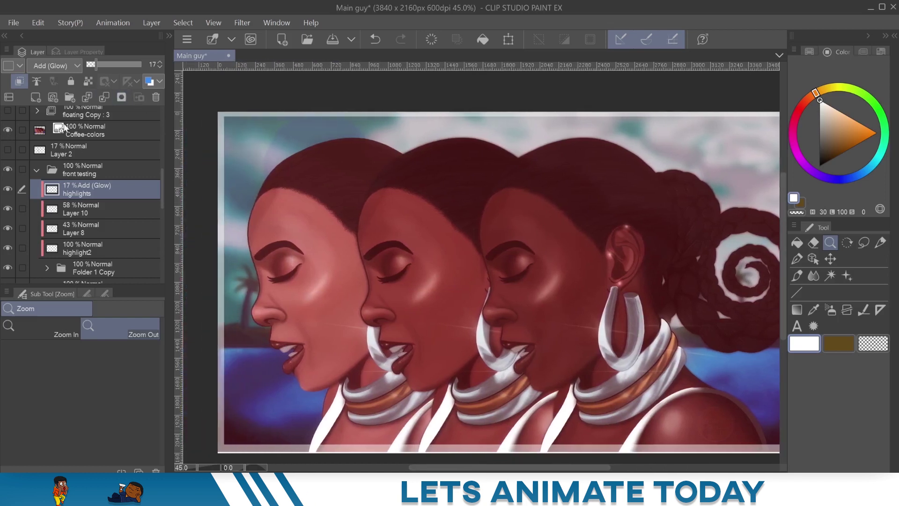
pyautogui.click(8, 130)
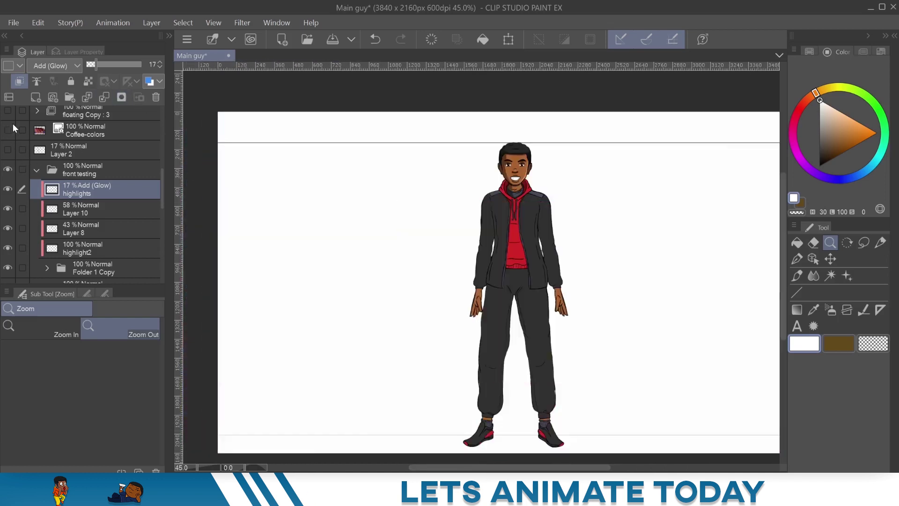